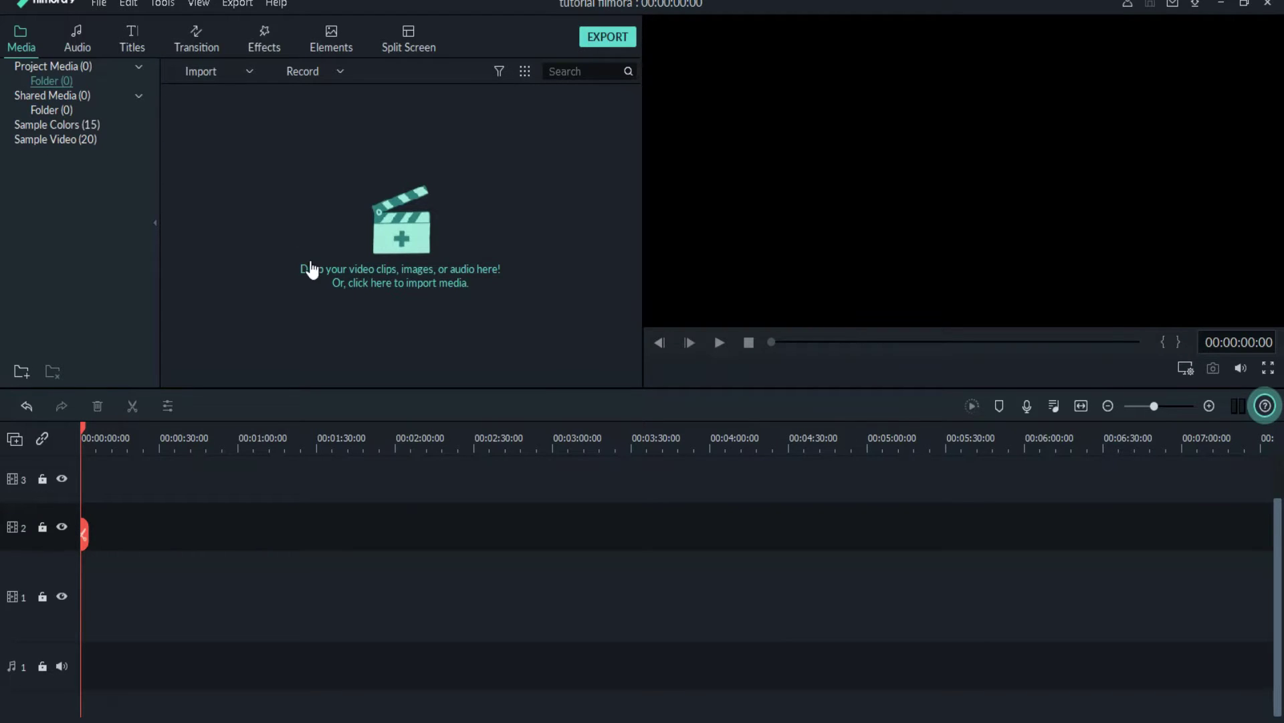
Import the interior-classroom_1308-26552 image and the 123 video from Downloads into the project media.
{"action": "left_click", "coordinate": [201, 75]}
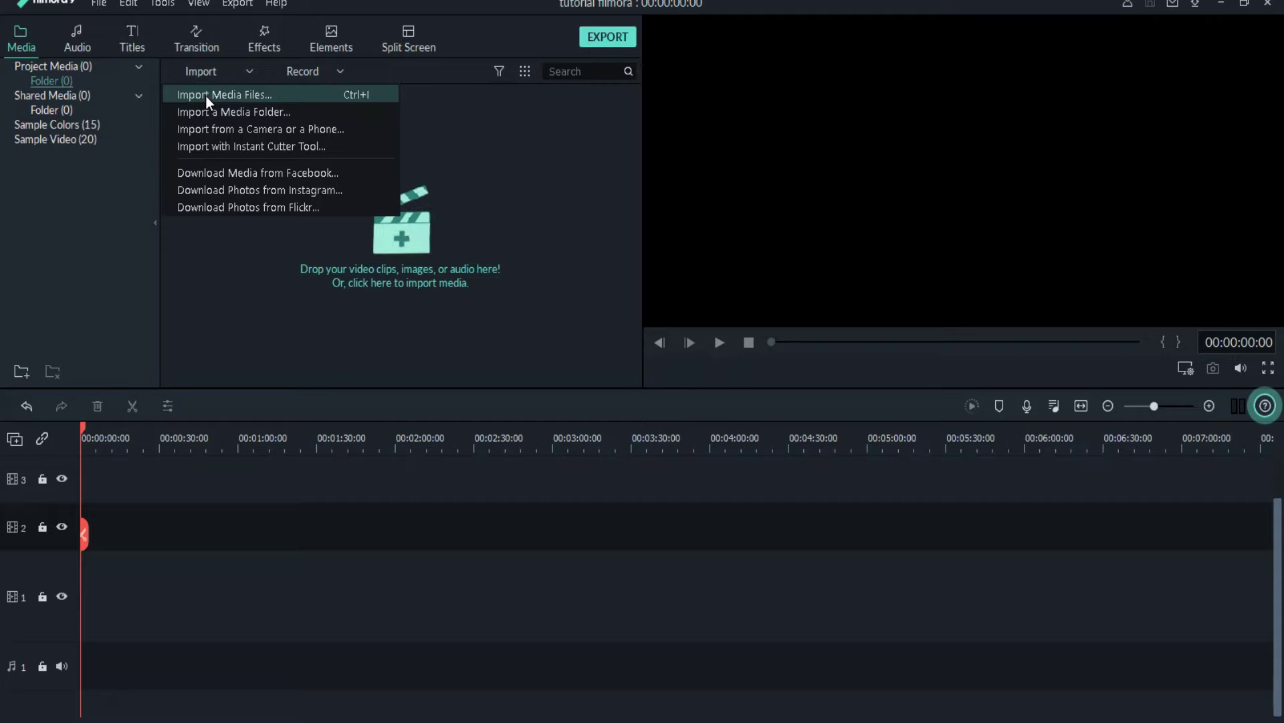
{"action": "left_click", "coordinate": [214, 102]}
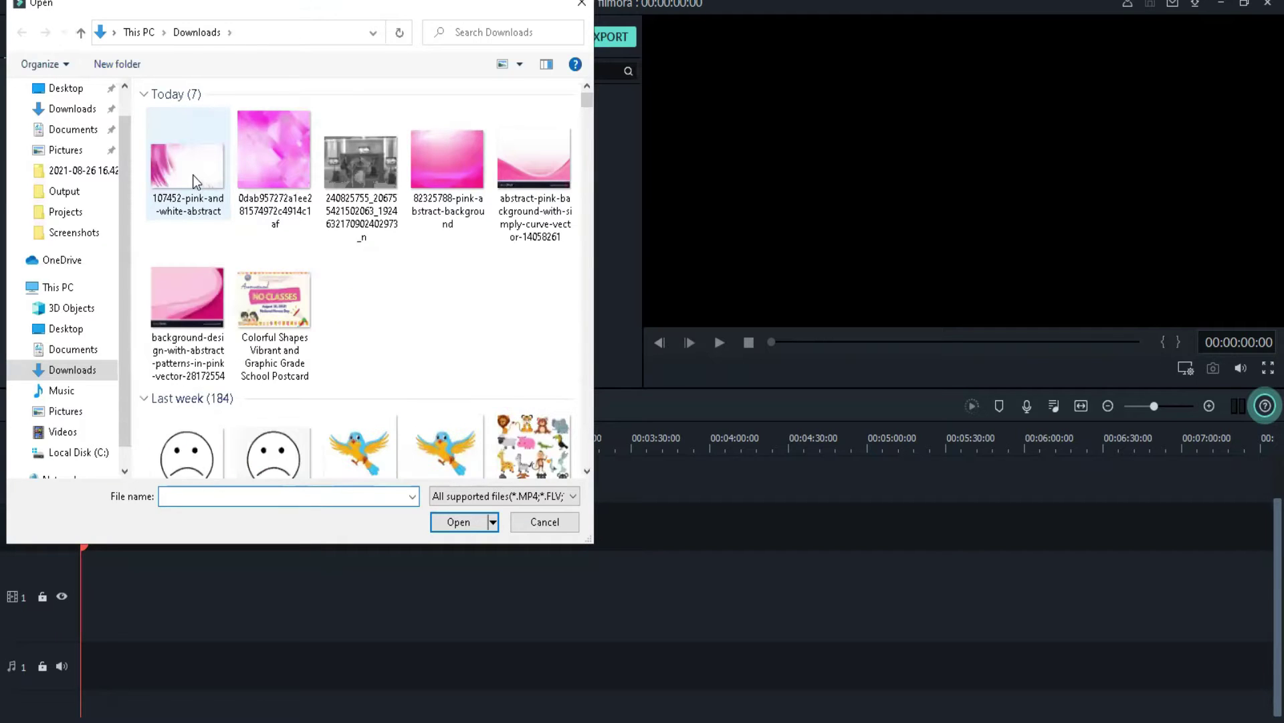
{"action": "left_click", "coordinate": [193, 175]}
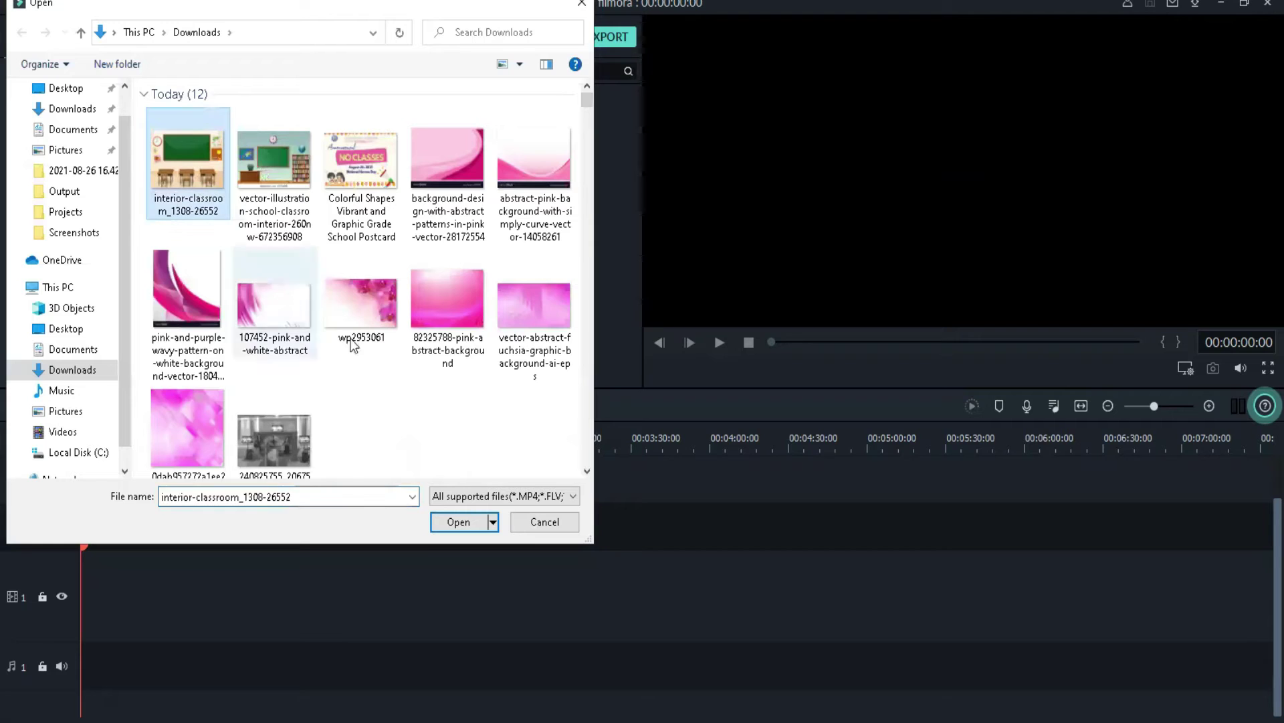
{"action": "left_click", "coordinate": [587, 471]}
{"action": "left_click_drag", "start_coordinate": [588, 471], "coordinate": [588, 471]}
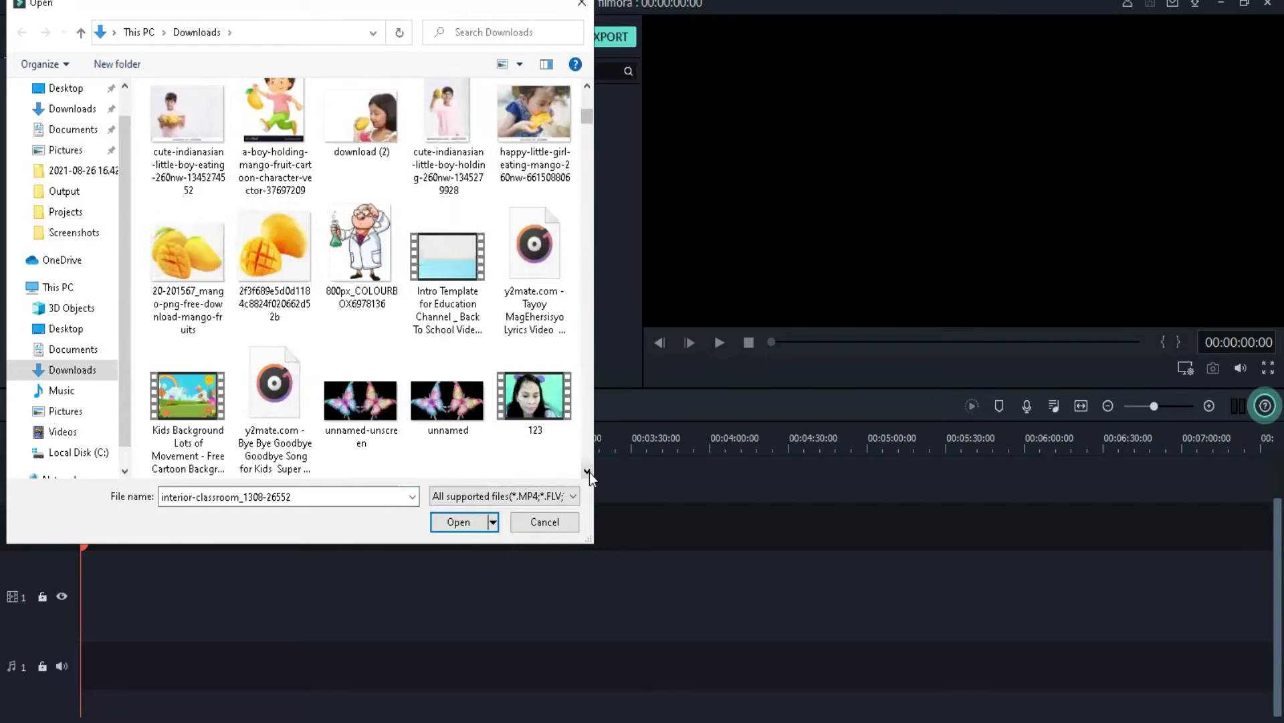
{"action": "left_click", "coordinate": [556, 399], "text": "ctrl"}
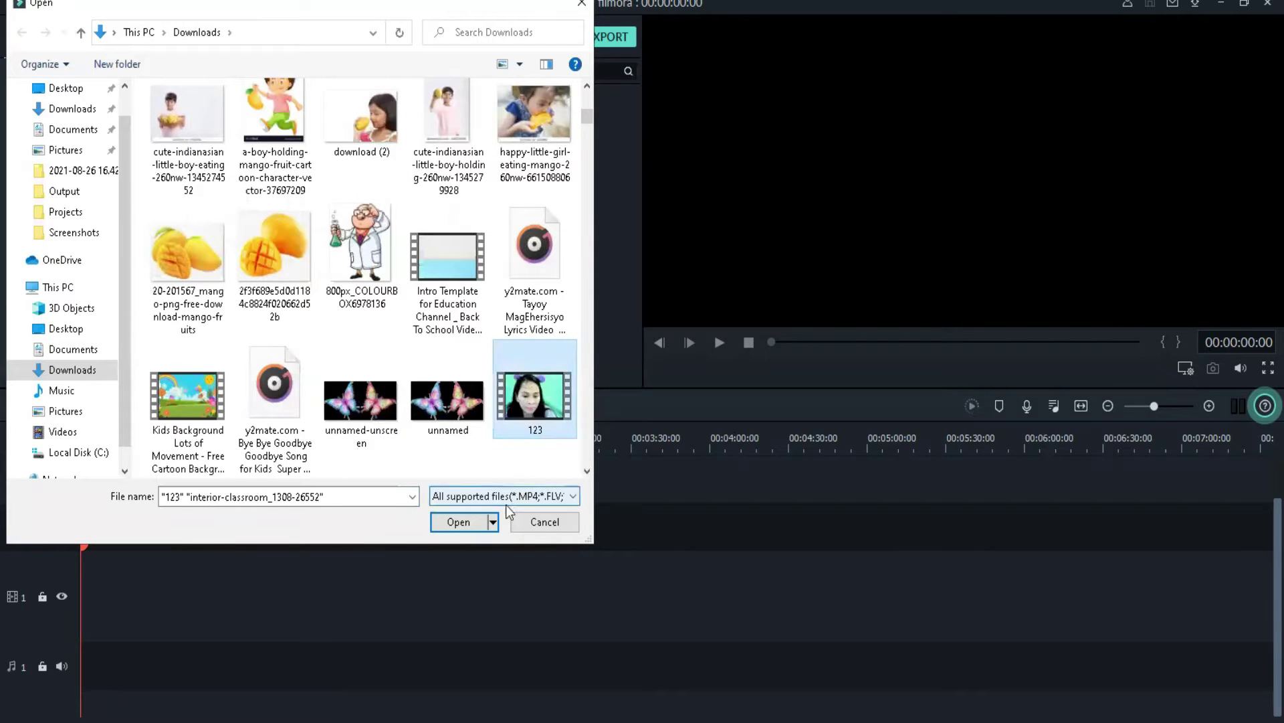
{"action": "left_click", "coordinate": [466, 522]}
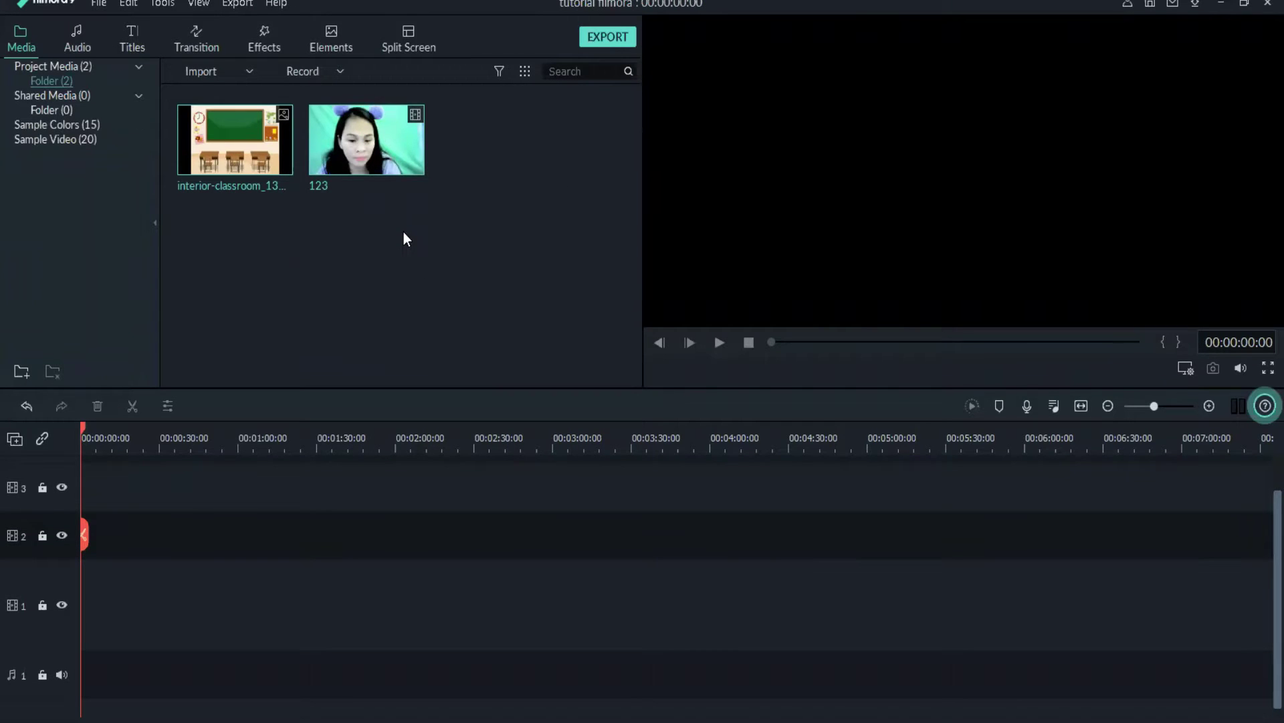
Place the interior-classroom image at the start of video track 1.
{"action": "left_click", "coordinate": [59, 637]}
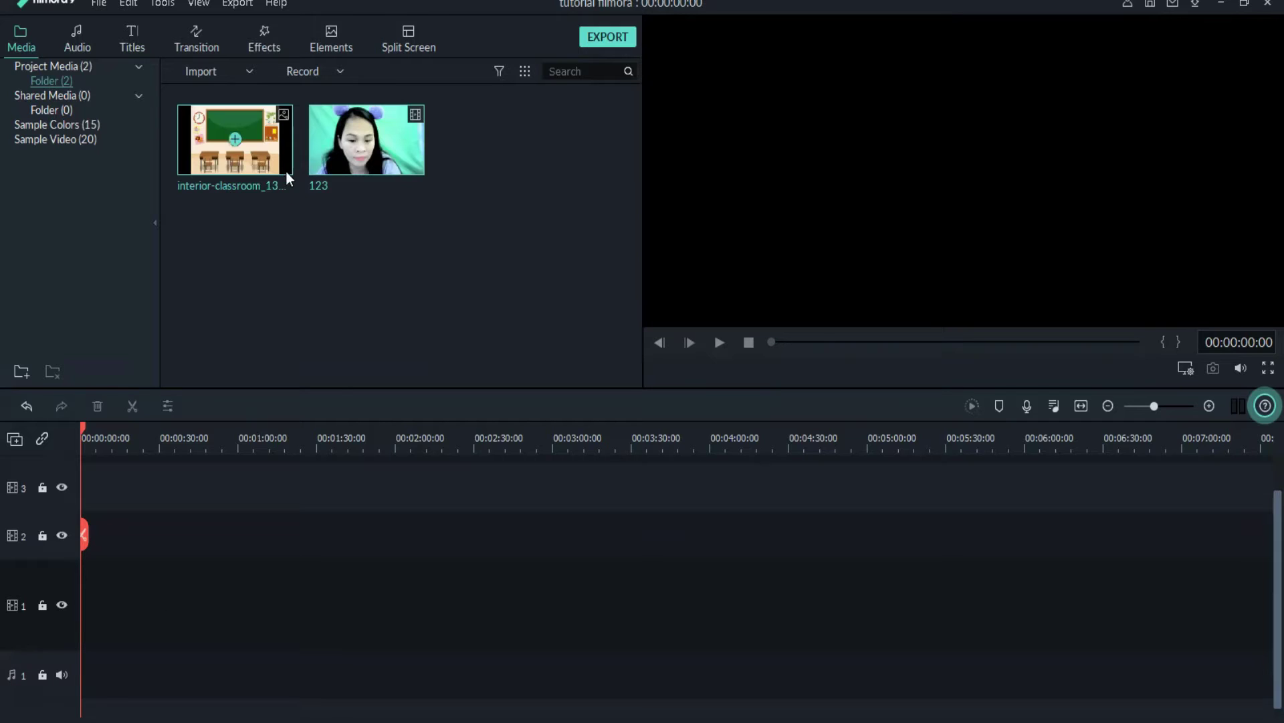
{"action": "left_click_drag", "start_coordinate": [275, 167], "coordinate": [268, 231]}
{"action": "left_click_drag", "start_coordinate": [281, 158], "coordinate": [80, 618]}
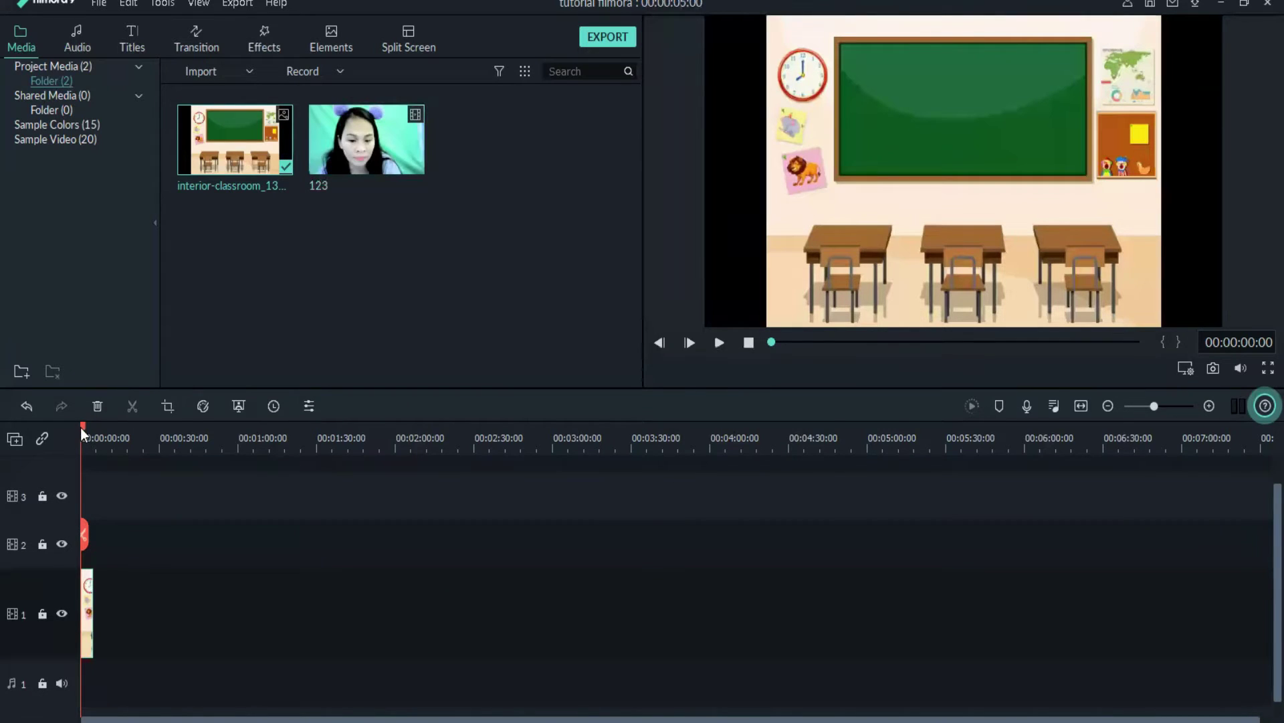
Stretch the classroom image on all sides to fill the preview frame and extend its clip to 00:03:32:21.
{"action": "left_click_drag", "start_coordinate": [81, 427], "coordinate": [87, 432]}
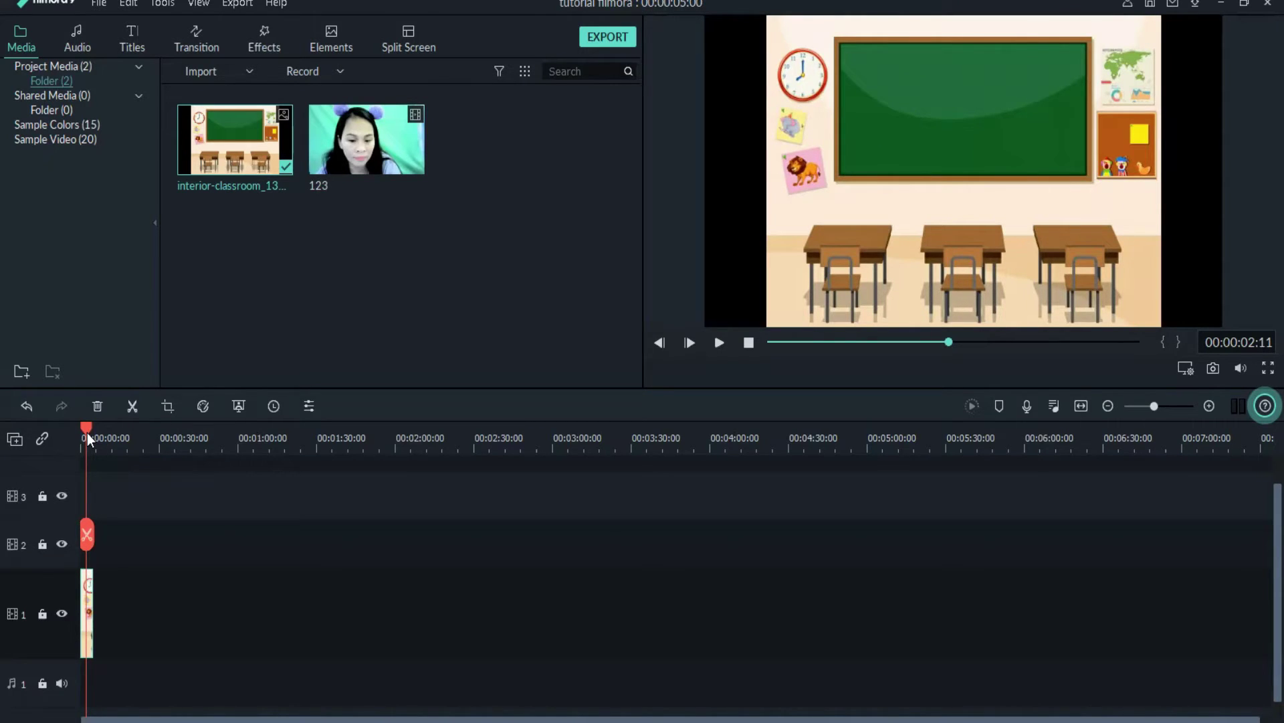
{"action": "left_click_drag", "start_coordinate": [87, 433], "coordinate": [88, 432]}
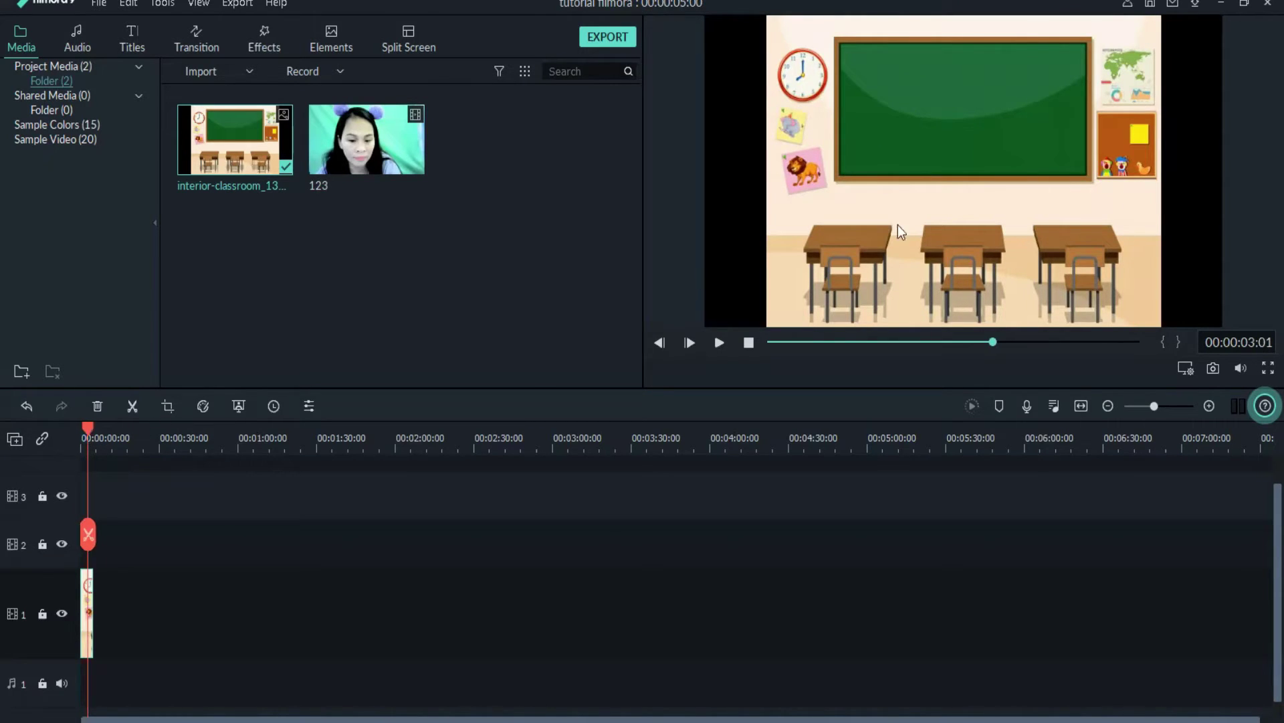
{"action": "left_click", "coordinate": [954, 210]}
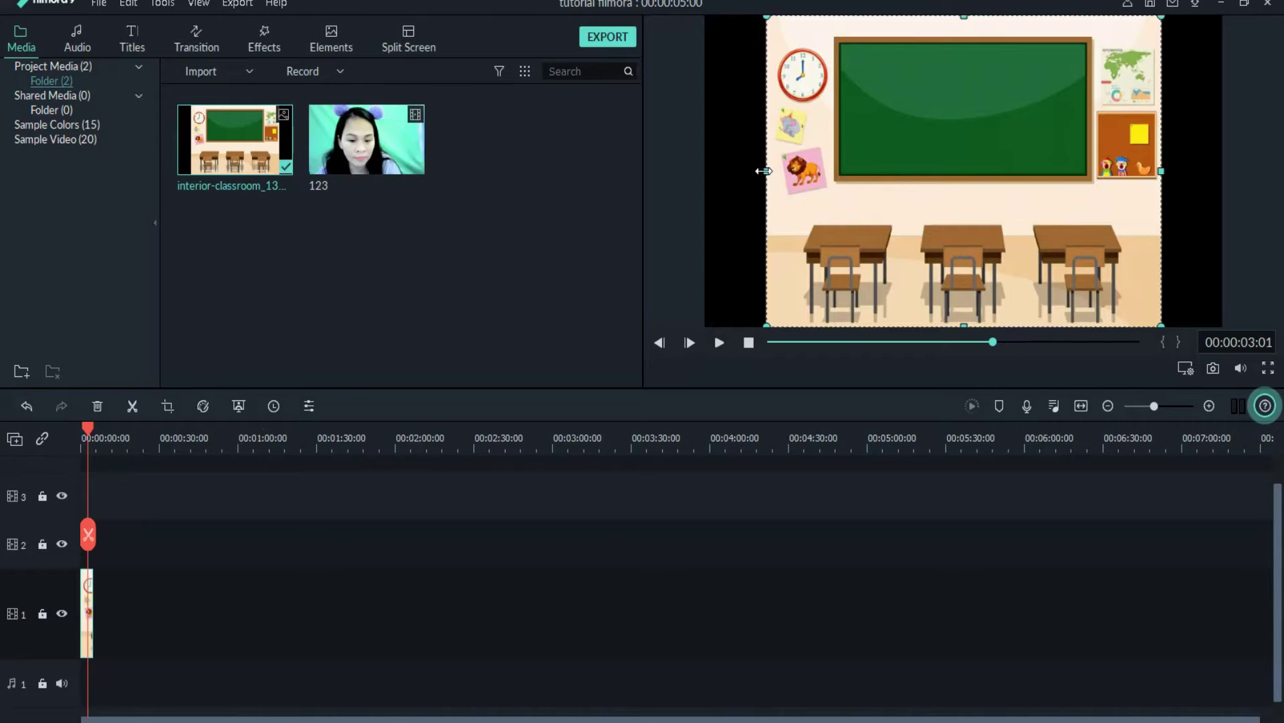
{"action": "left_click_drag", "start_coordinate": [762, 171], "coordinate": [703, 176]}
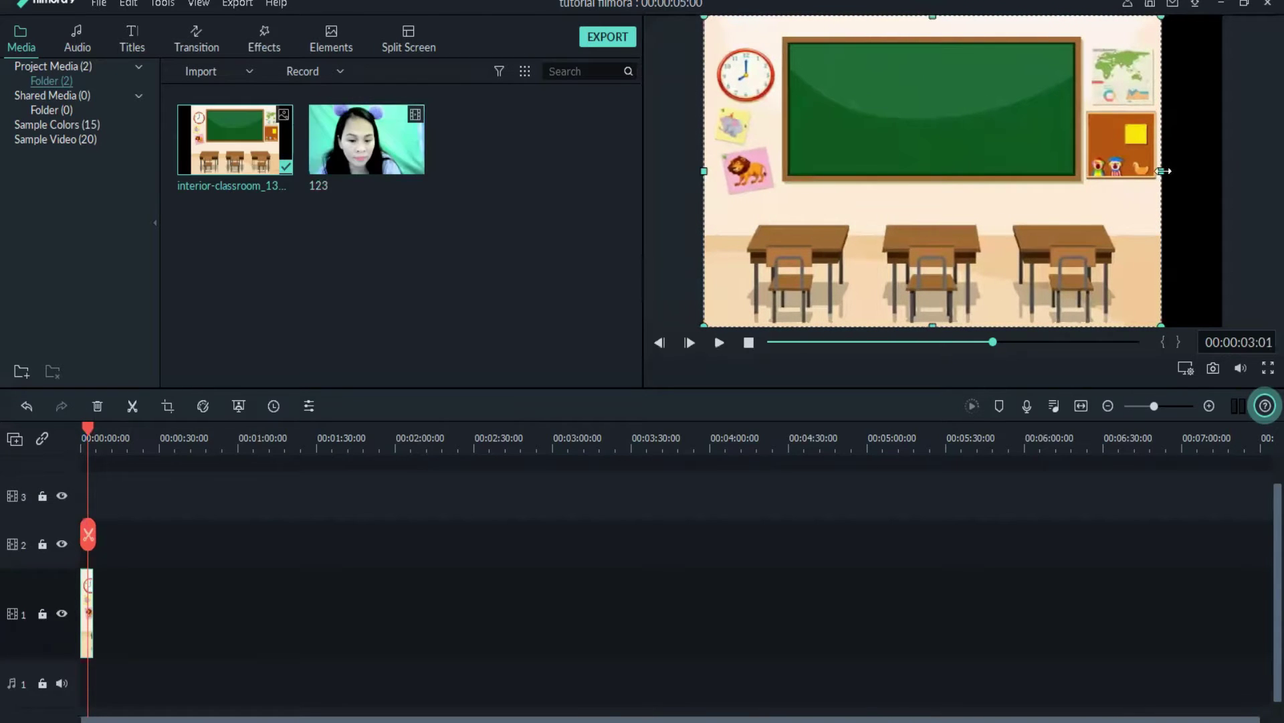
{"action": "left_click_drag", "start_coordinate": [1164, 171], "coordinate": [1221, 172]}
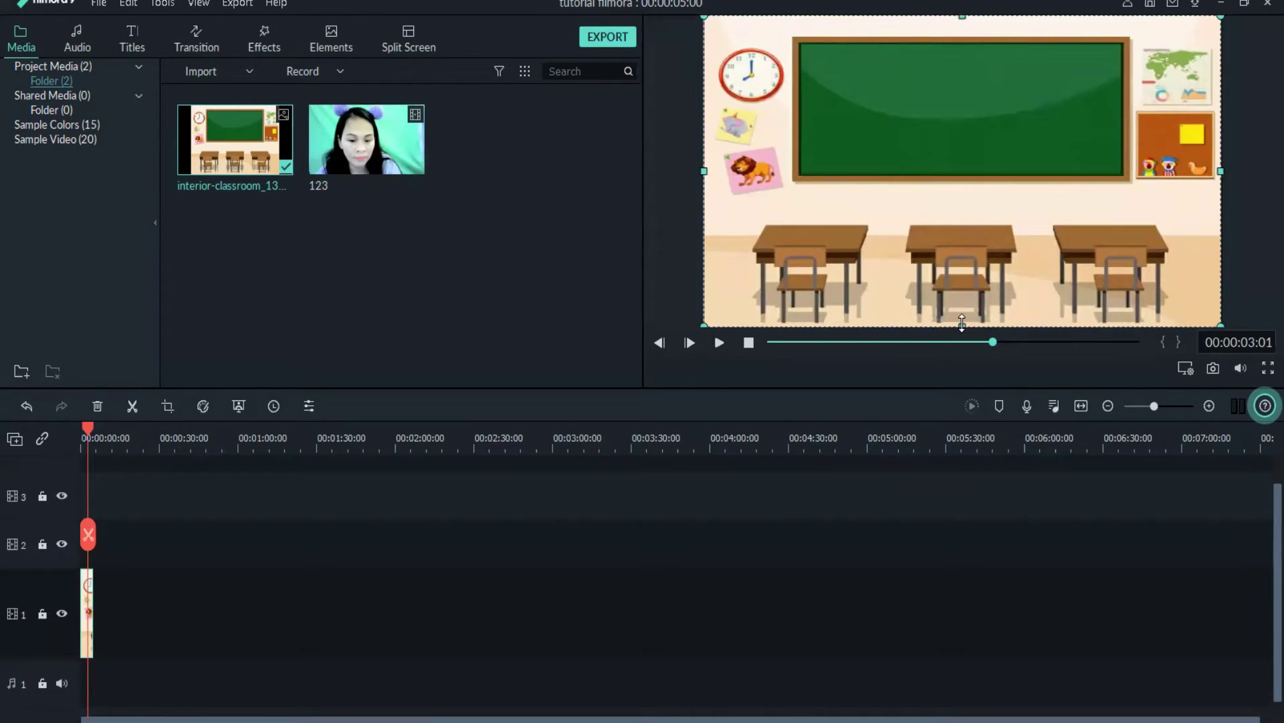
{"action": "left_click_drag", "start_coordinate": [962, 324], "coordinate": [962, 362]}
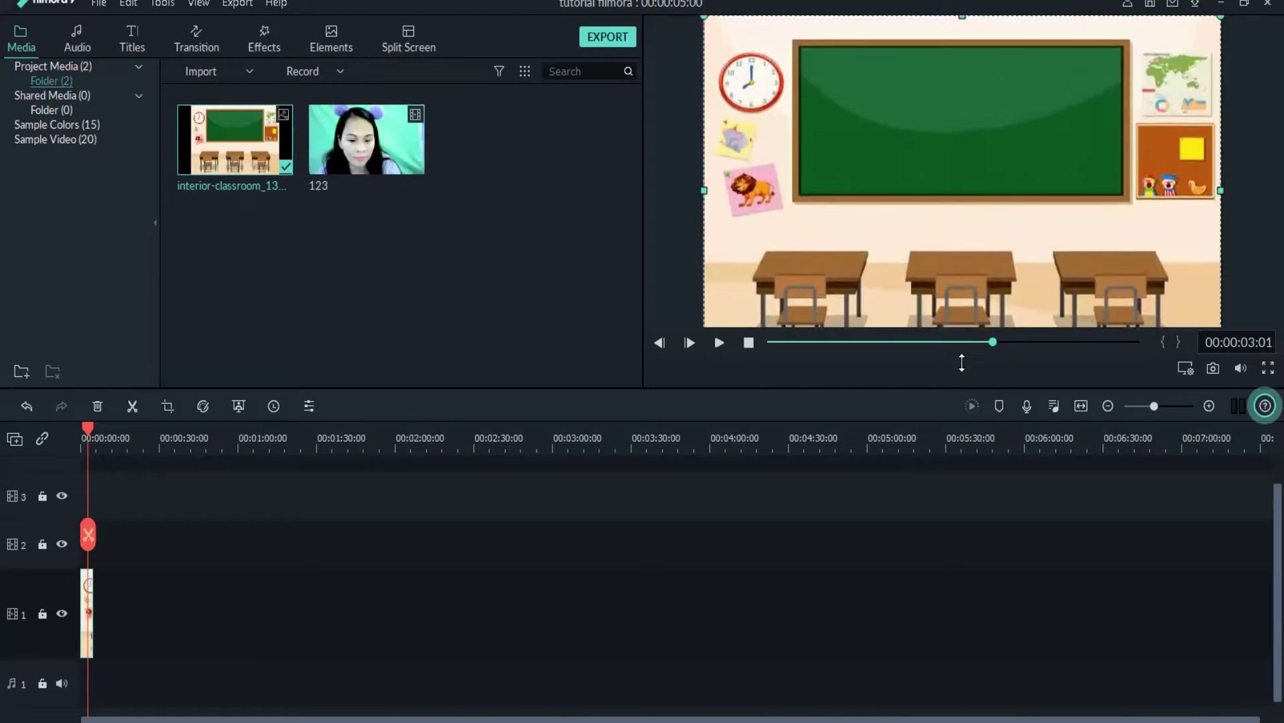
{"action": "left_click_drag", "start_coordinate": [962, 22], "coordinate": [962, 3]}
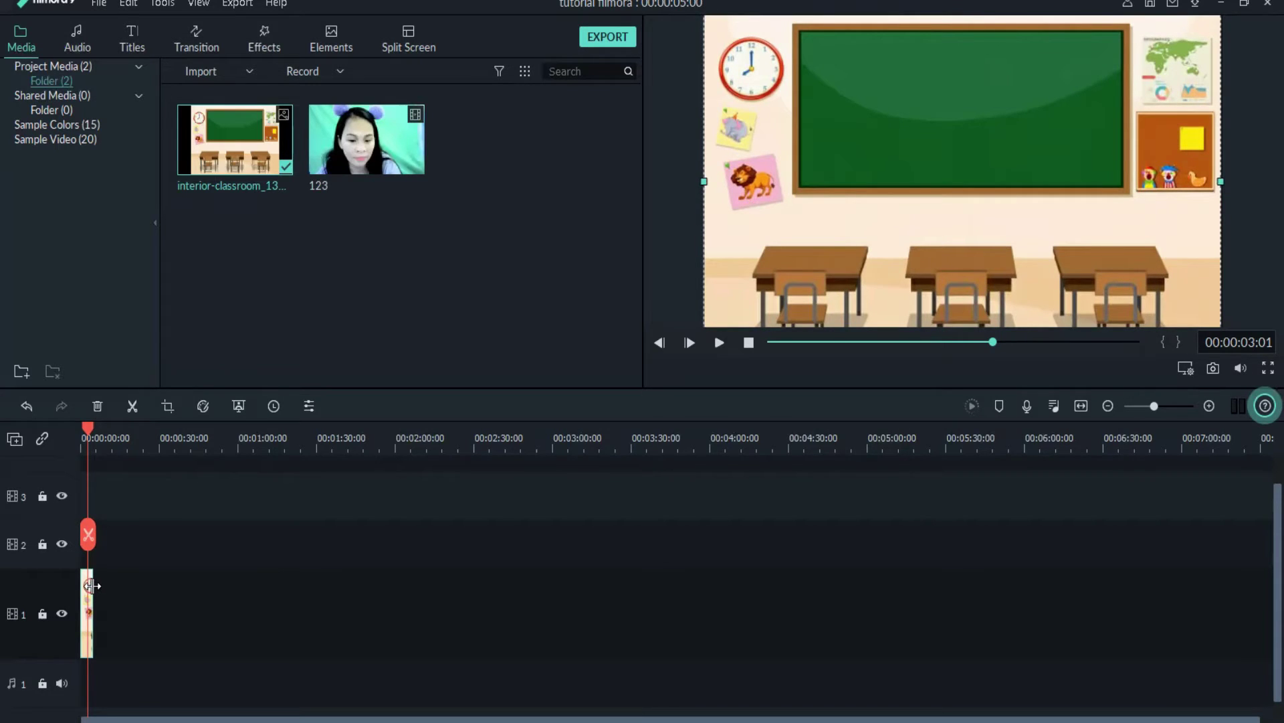
{"action": "left_click_drag", "start_coordinate": [93, 594], "coordinate": [637, 622]}
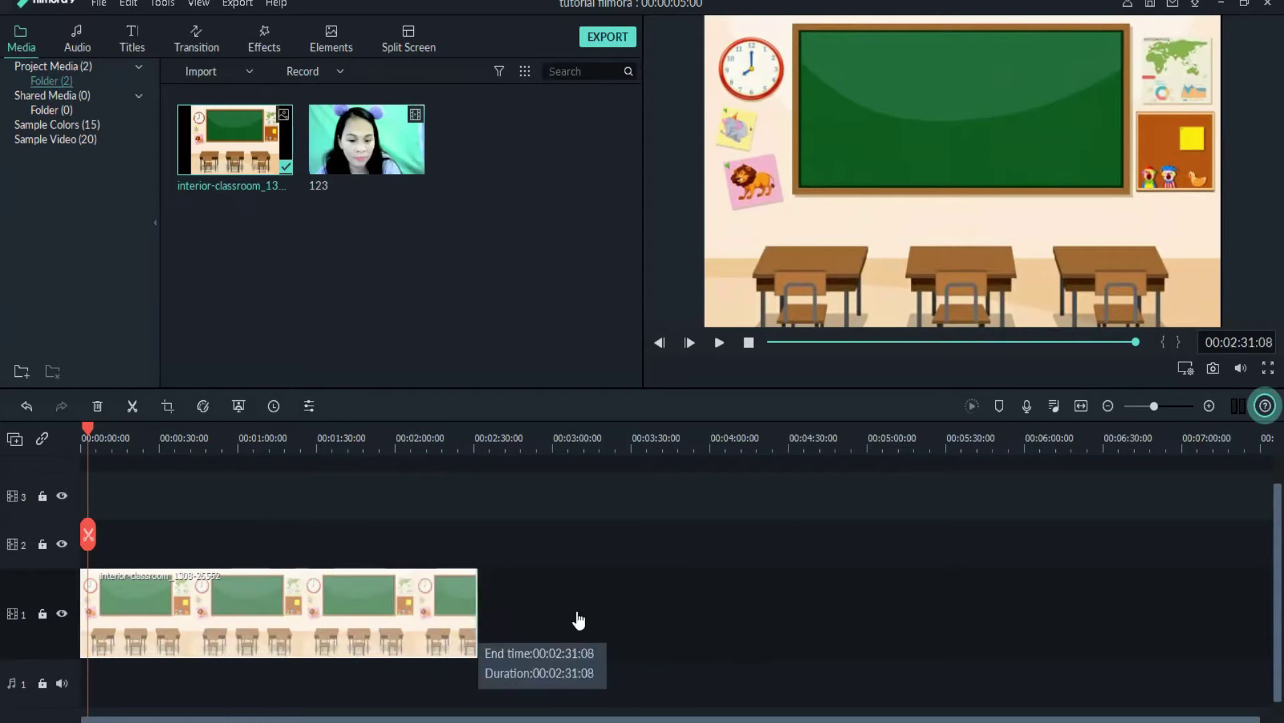
Place the 123 video at the start of track 2 and match the classroom clip's end to the video's end.
{"action": "left_click", "coordinate": [68, 561]}
{"action": "mouse_move", "coordinate": [400, 151]}
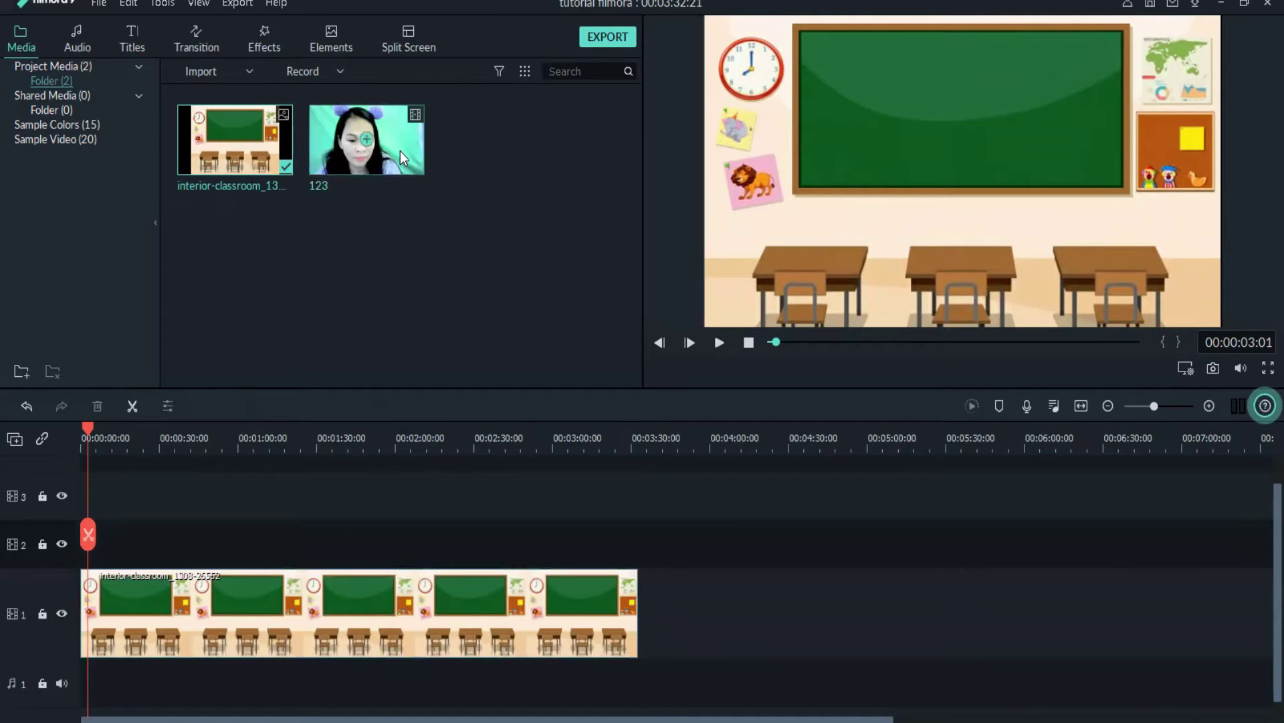
{"action": "left_click_drag", "start_coordinate": [400, 150], "coordinate": [75, 558]}
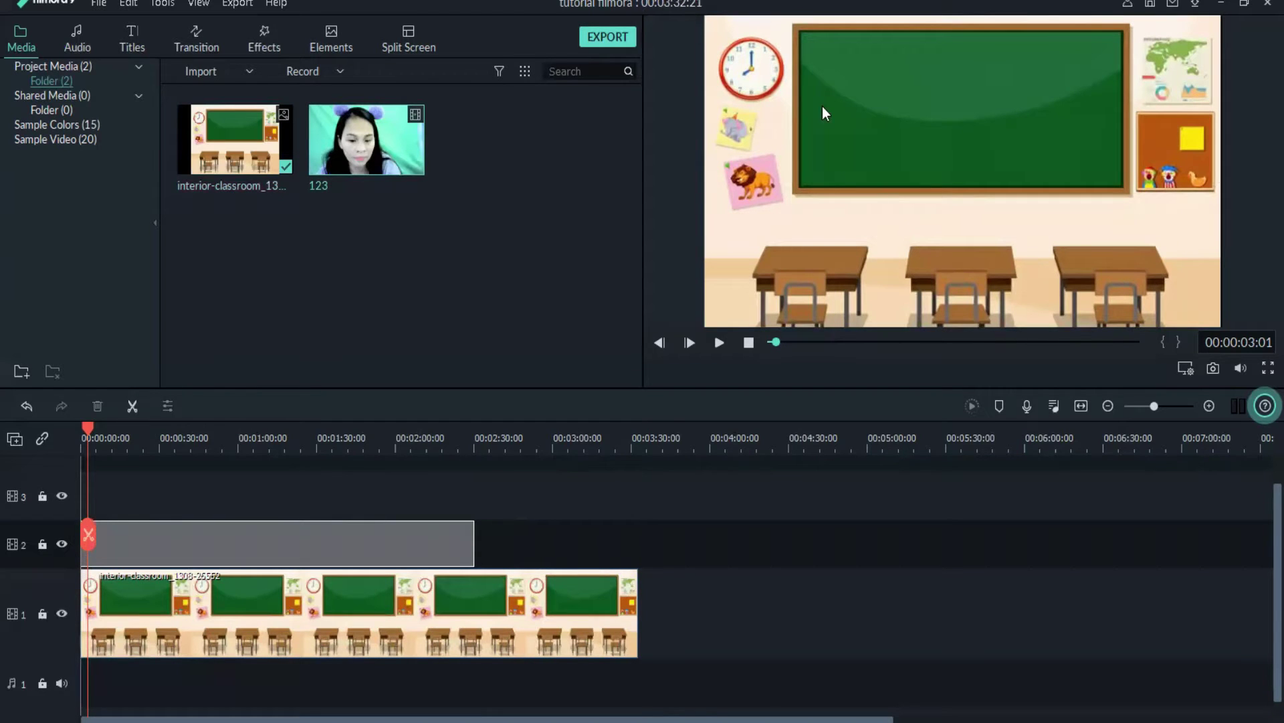
{"action": "left_click", "coordinate": [773, 402]}
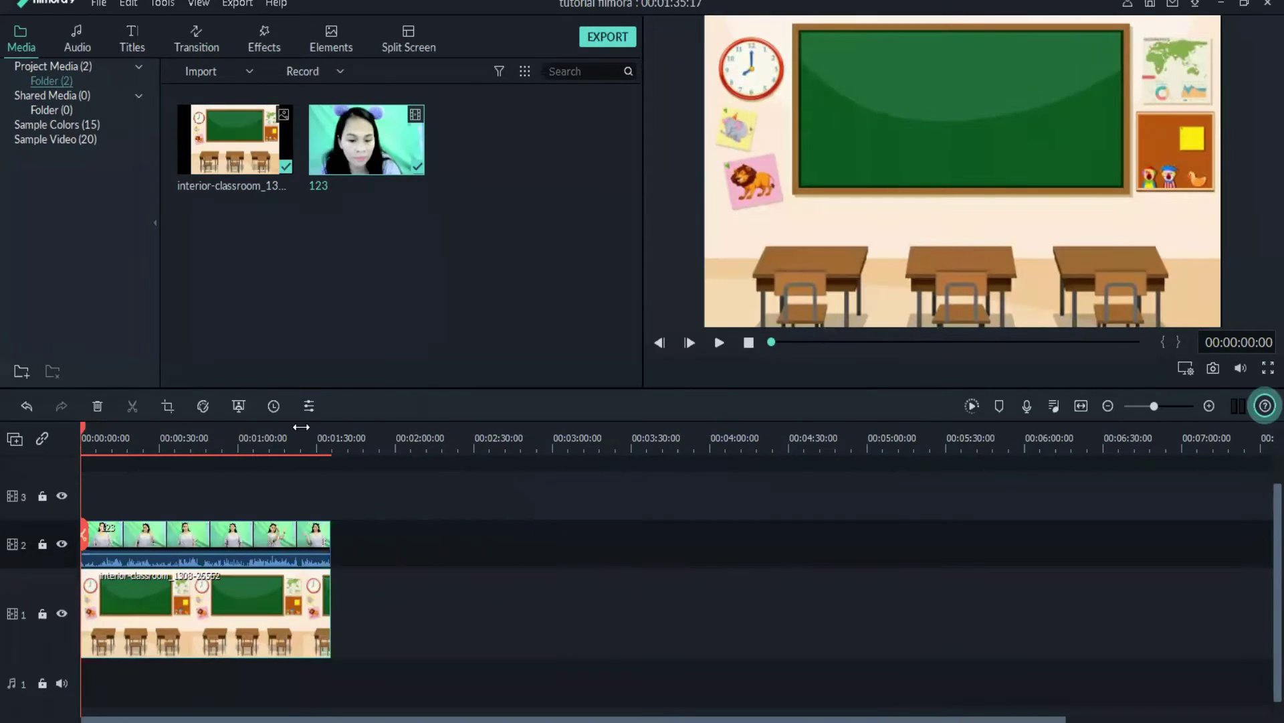
{"action": "left_click", "coordinate": [83, 428]}
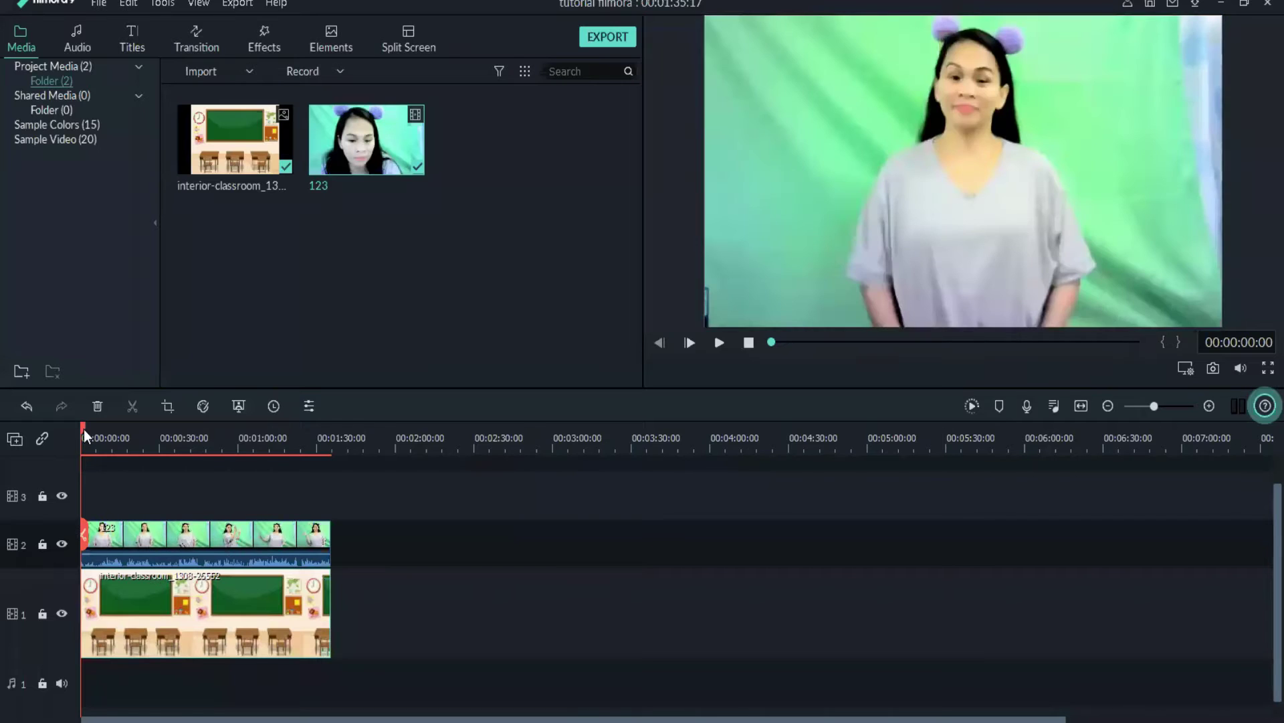
Enable Chroma Key on the 123 video clip and sample the key colour from the green backdrop beside the woman.
{"action": "left_click", "coordinate": [259, 537]}
{"action": "left_click", "coordinate": [255, 532]}
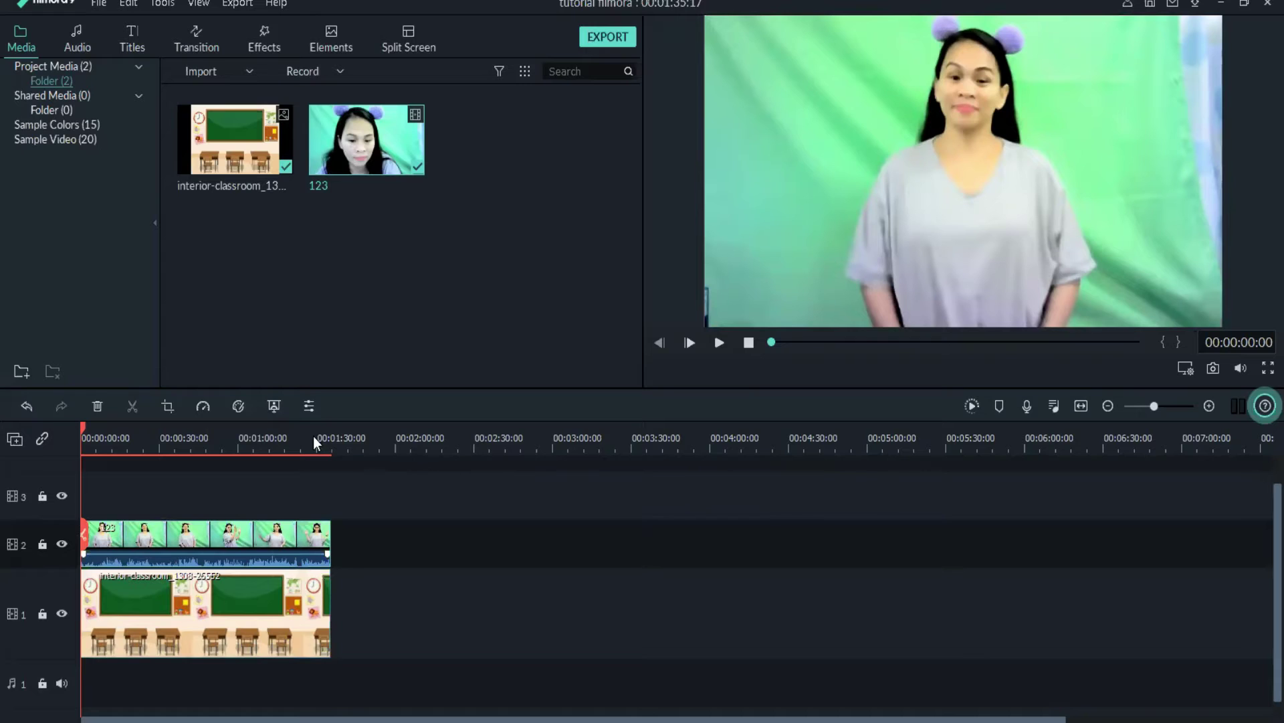
{"action": "left_click", "coordinate": [37, 140]}
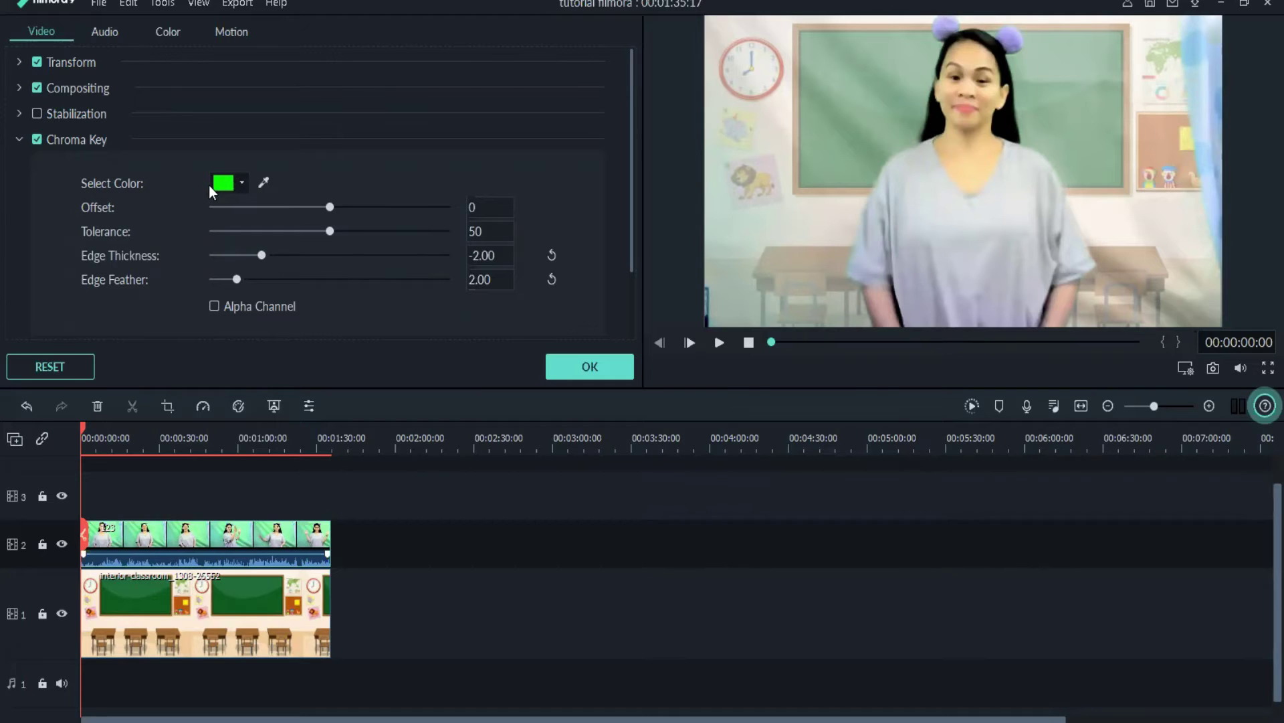
{"action": "left_click", "coordinate": [264, 181]}
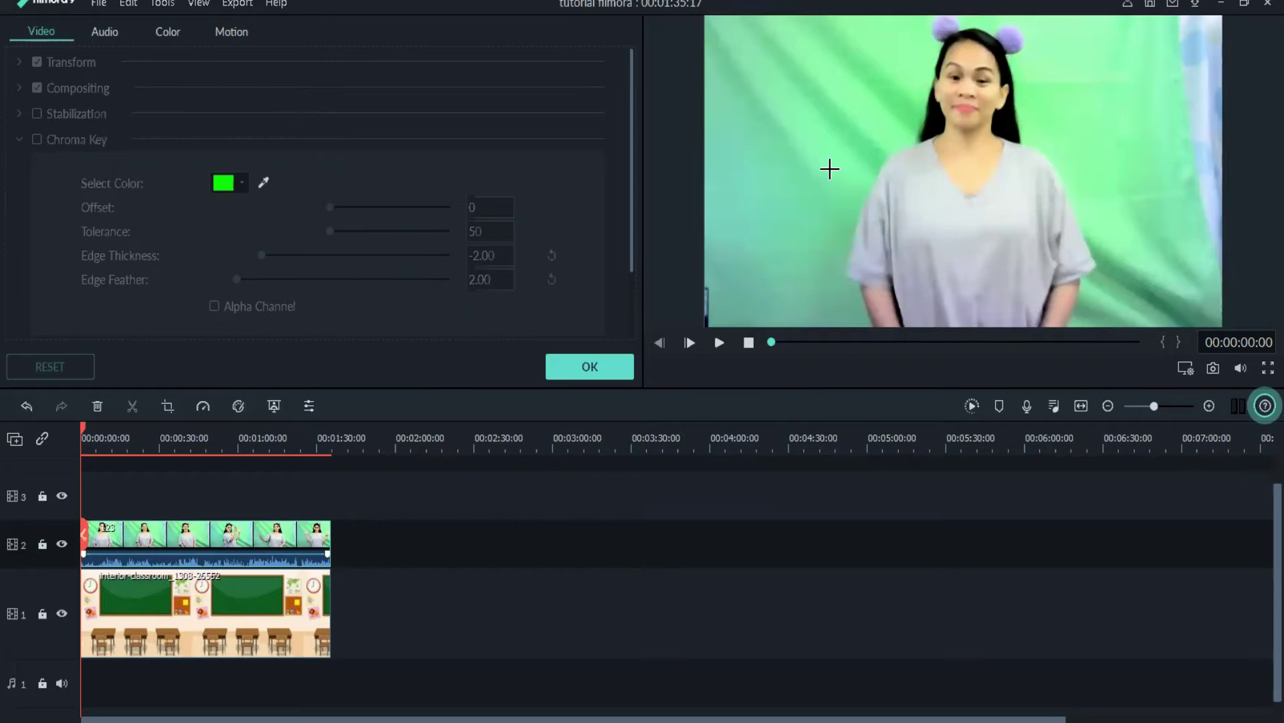
{"action": "left_click", "coordinate": [829, 168]}
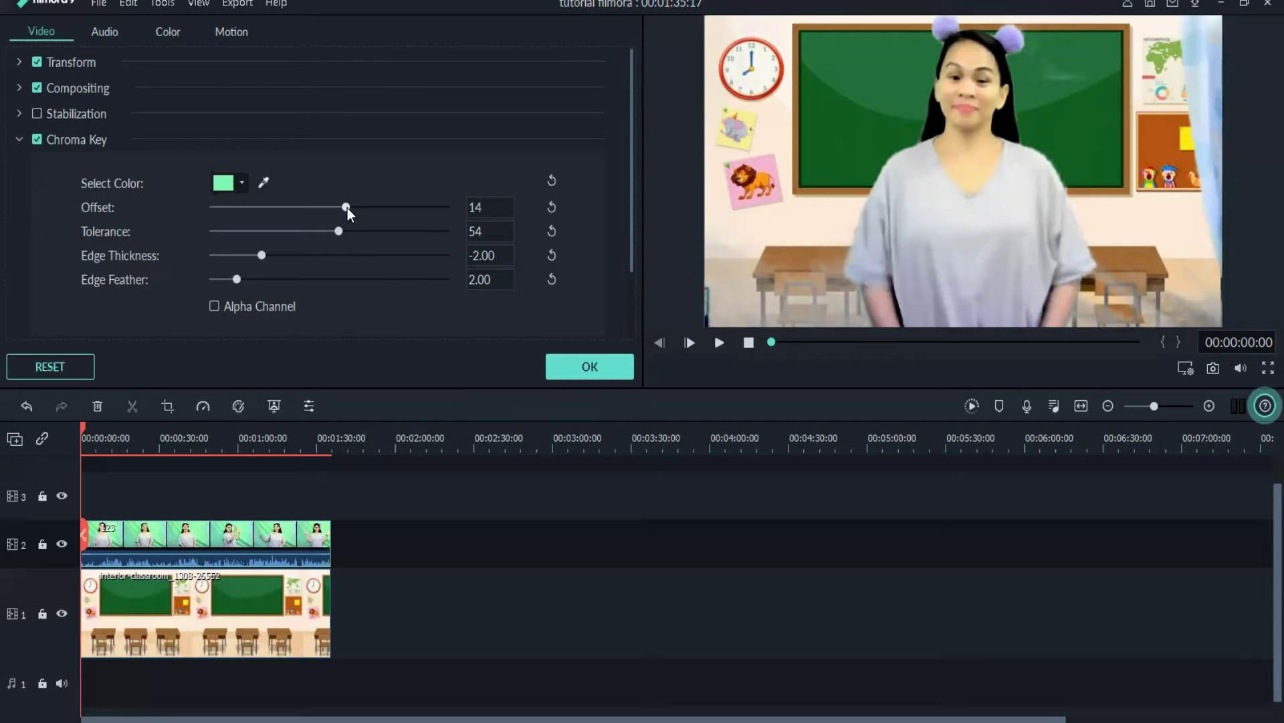
Set the chroma key offset to 18, tolerance to 51 and edge thickness to -0.78, and apply the settings.
{"action": "left_click_drag", "start_coordinate": [348, 206], "coordinate": [352, 206]}
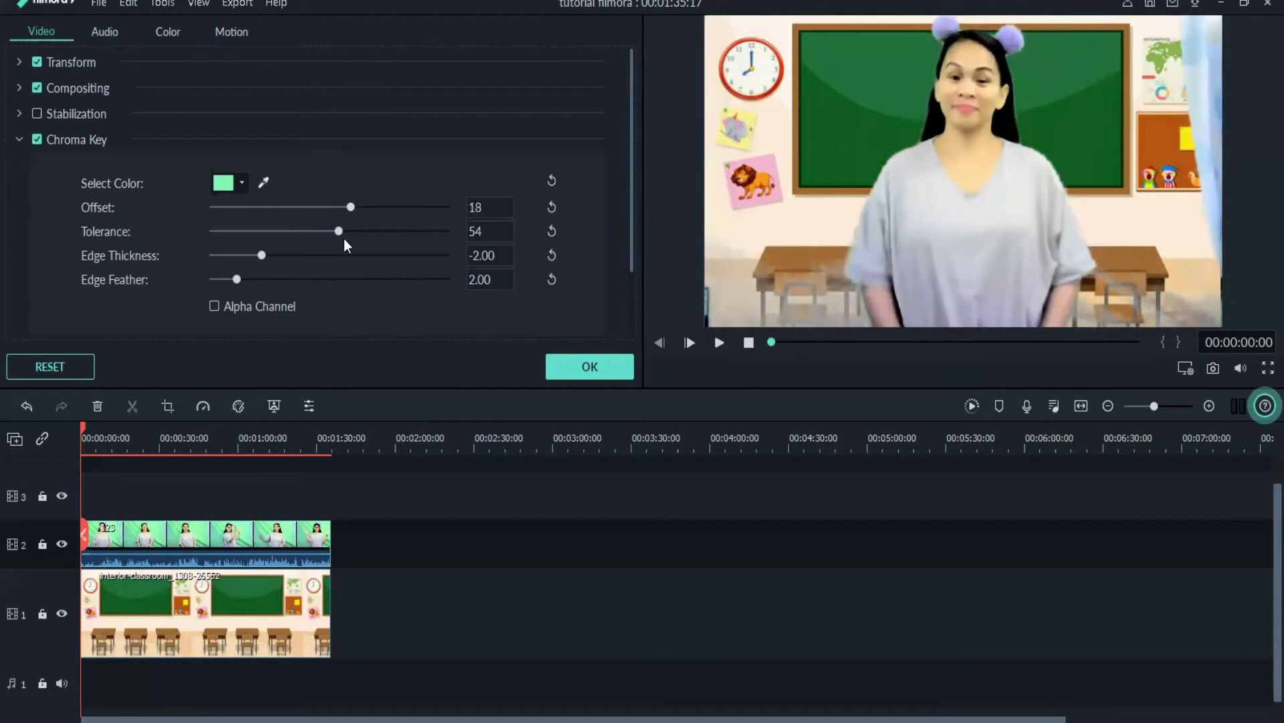
{"action": "left_click_drag", "start_coordinate": [339, 231], "coordinate": [332, 230]}
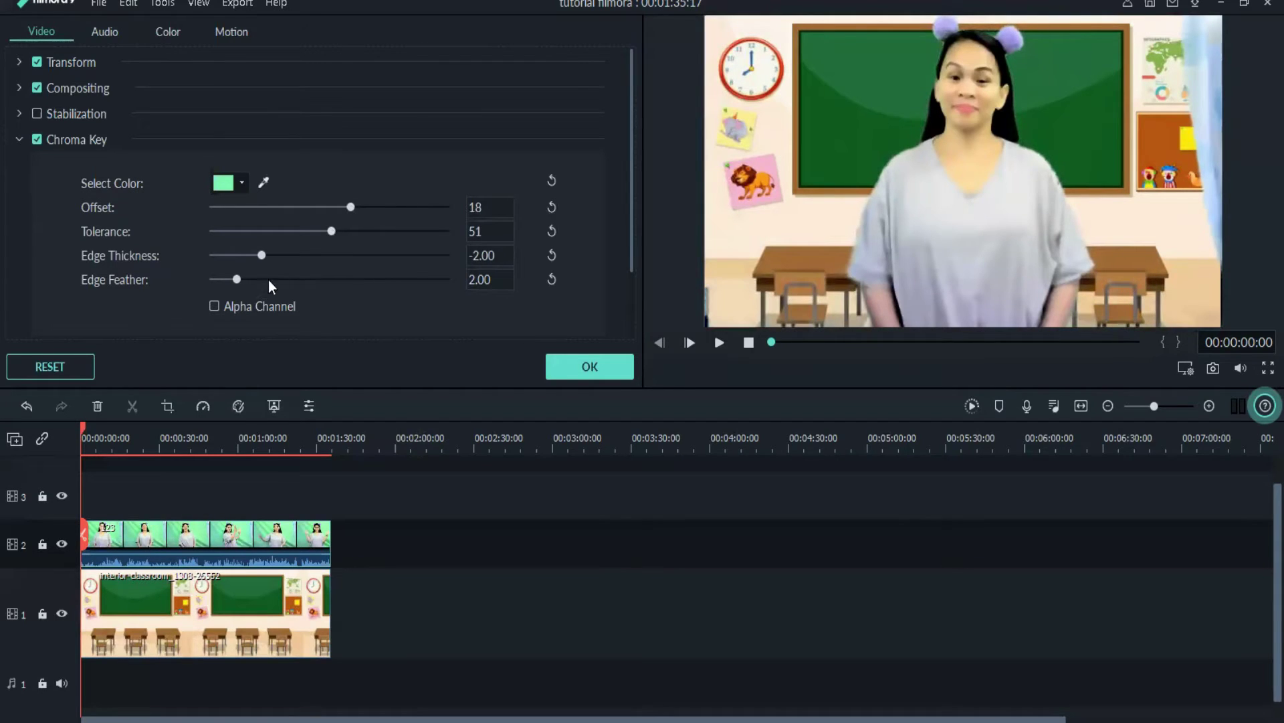
{"action": "left_click_drag", "start_coordinate": [262, 259], "coordinate": [279, 254]}
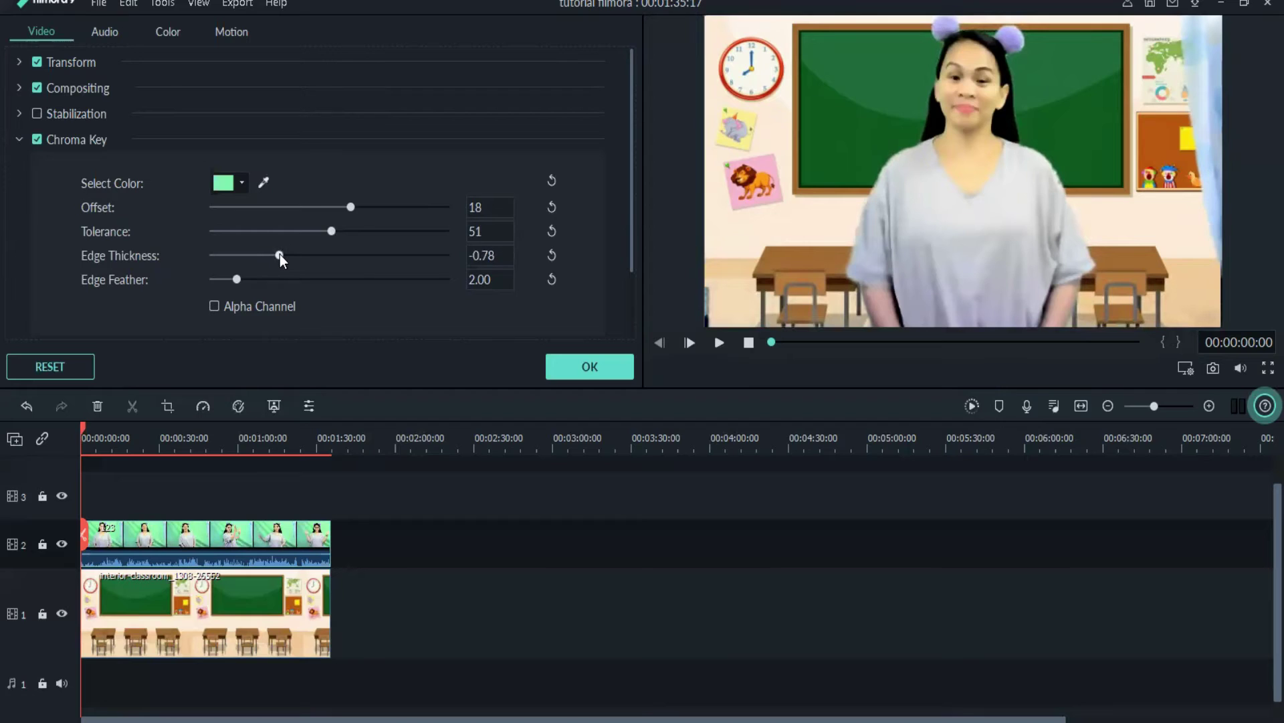
{"action": "left_click", "coordinate": [601, 363]}
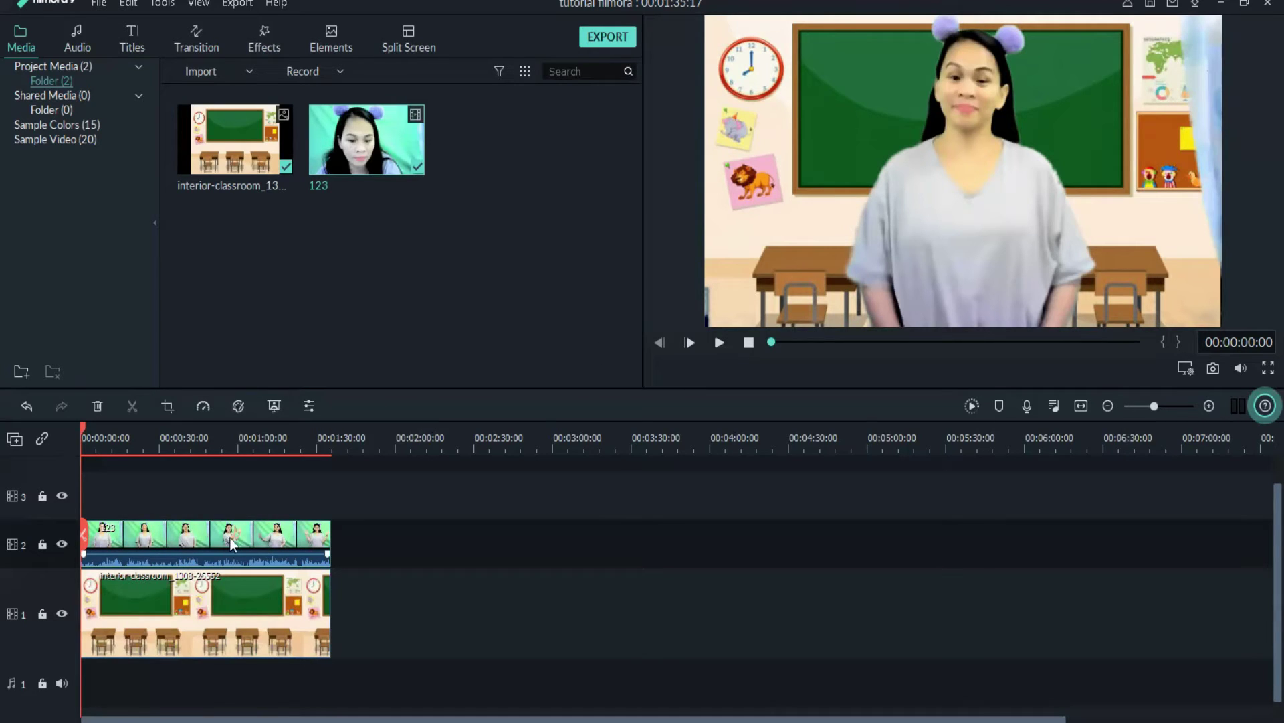
Crop the 123 video with a Custom ratio to cut the curtain off its right edge, keeping the clip selected.
{"action": "left_click", "coordinate": [166, 405]}
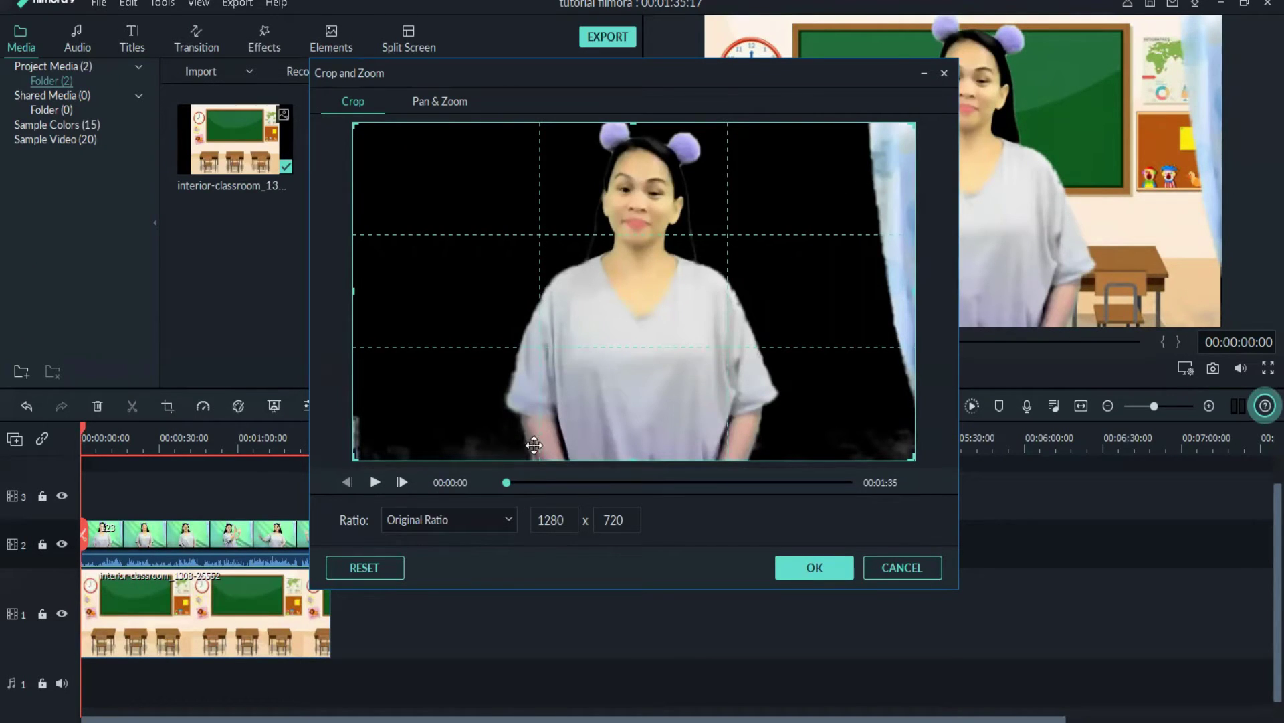
{"action": "left_click", "coordinate": [484, 519]}
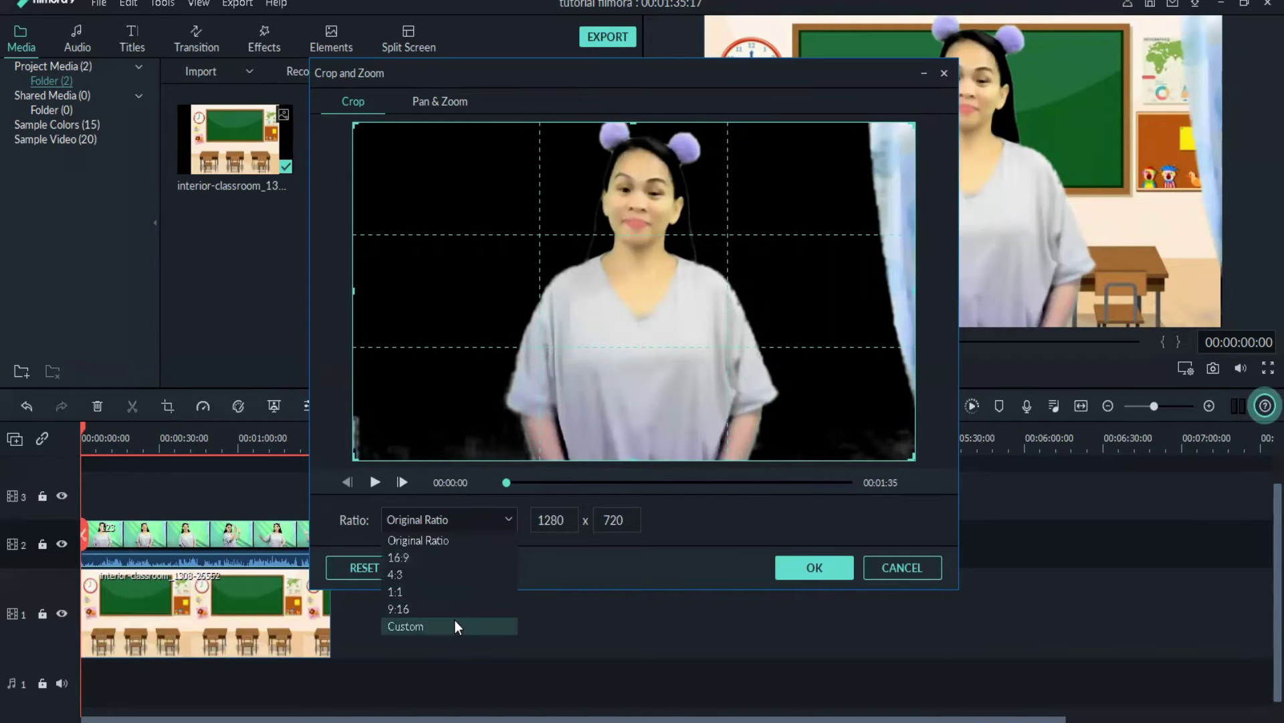
{"action": "left_click", "coordinate": [455, 622]}
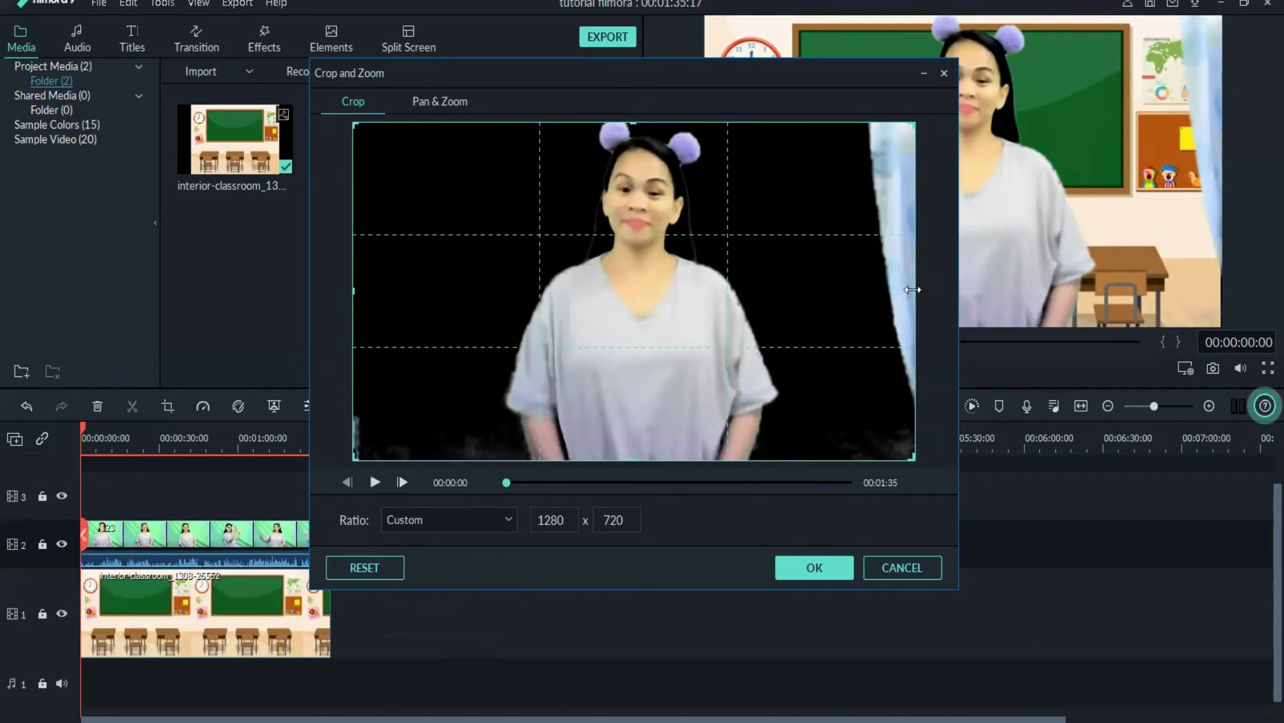
{"action": "left_click_drag", "start_coordinate": [913, 289], "coordinate": [860, 292]}
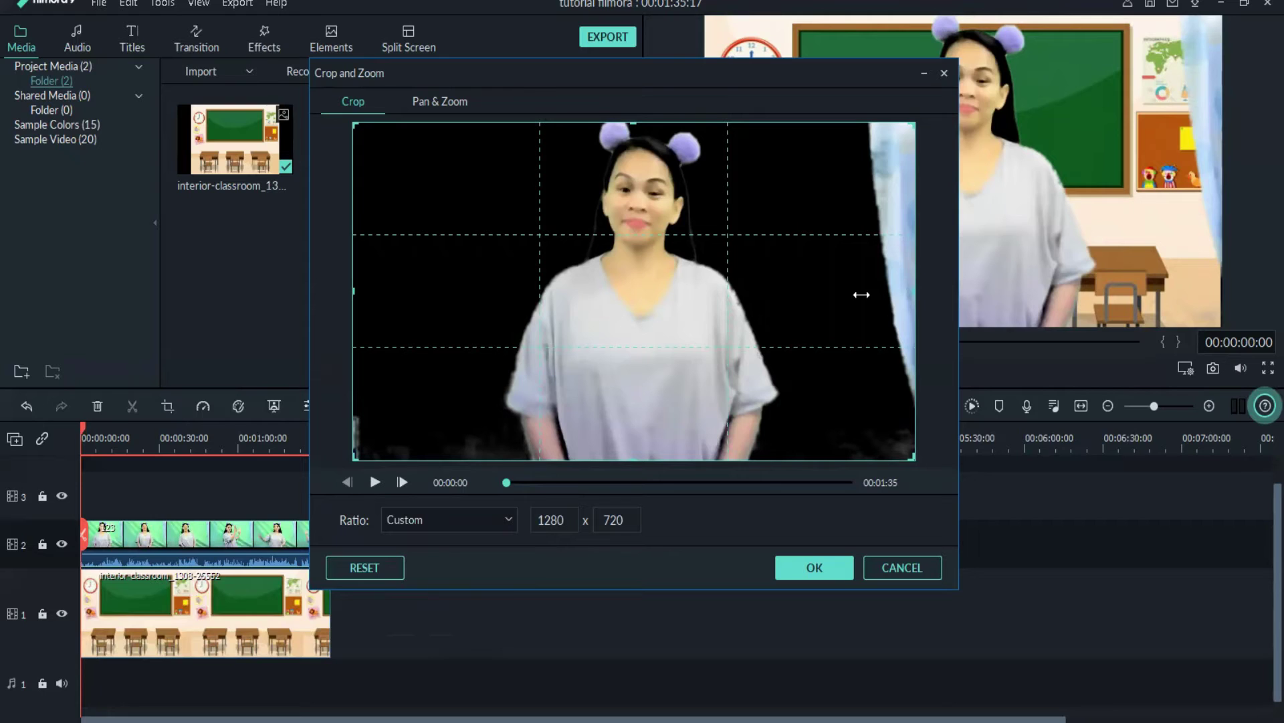
{"action": "left_click", "coordinate": [815, 567]}
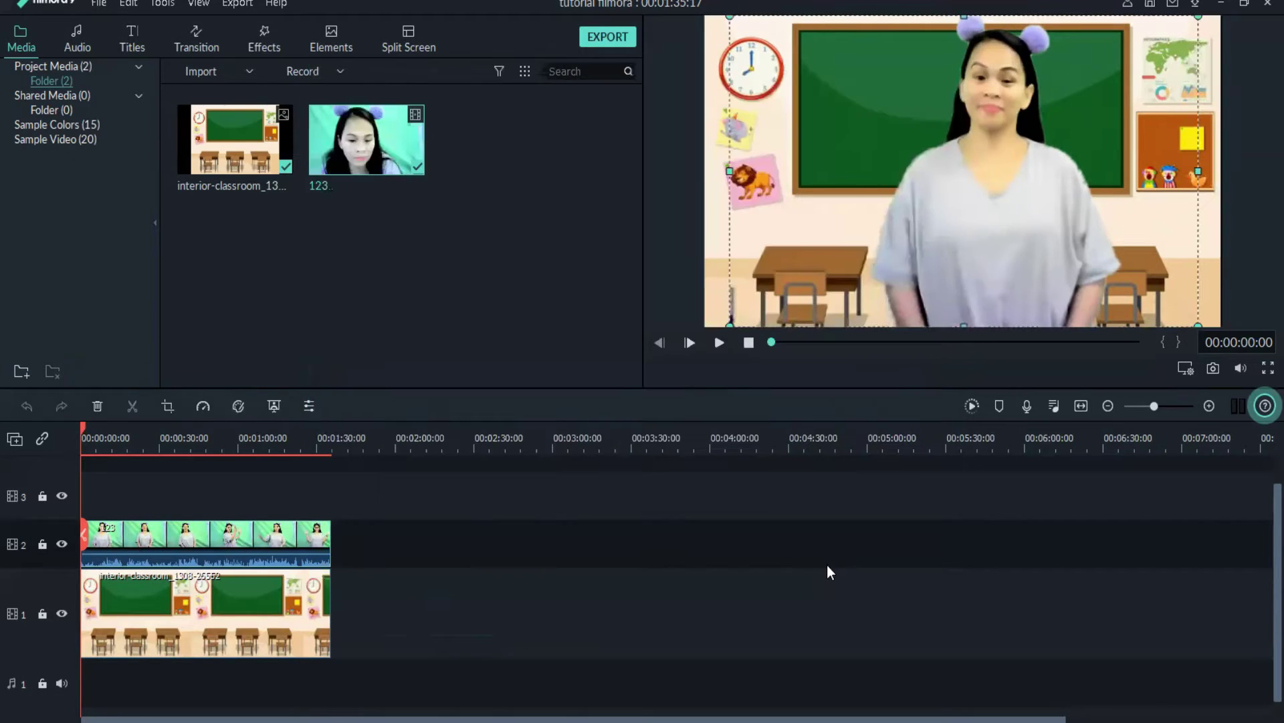
{"action": "left_click", "coordinate": [1085, 142]}
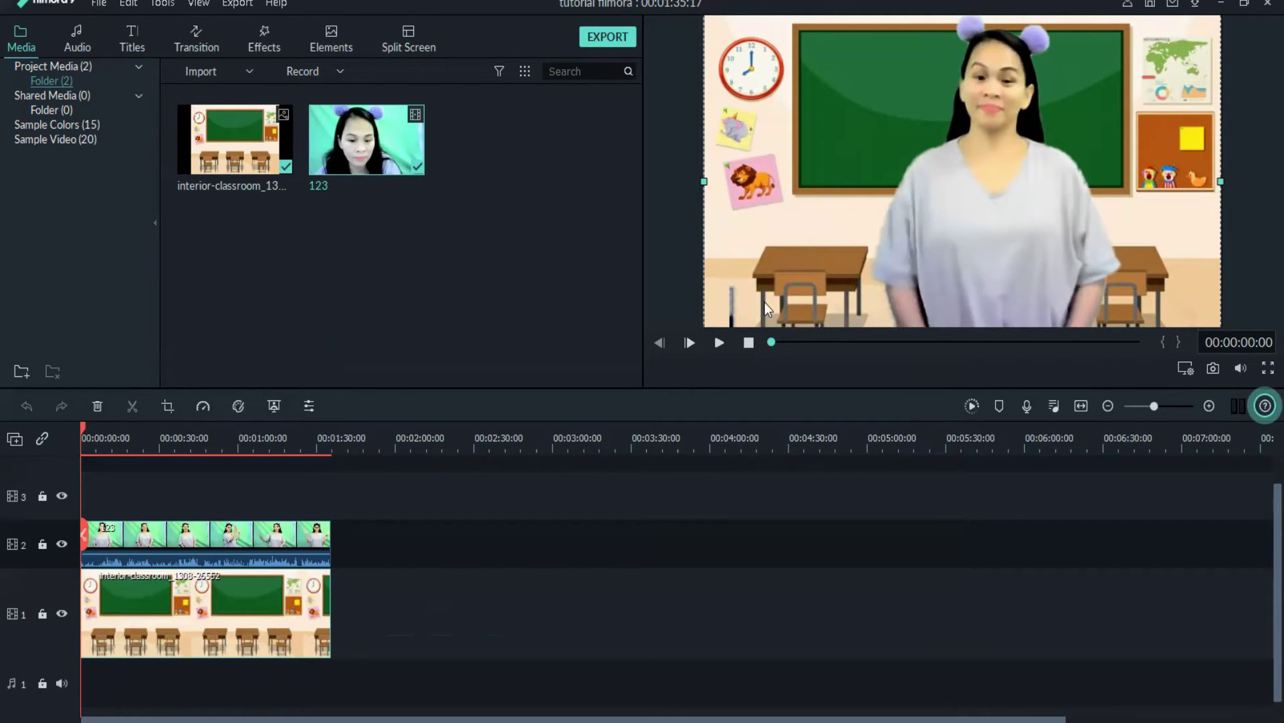
{"action": "left_click", "coordinate": [296, 539]}
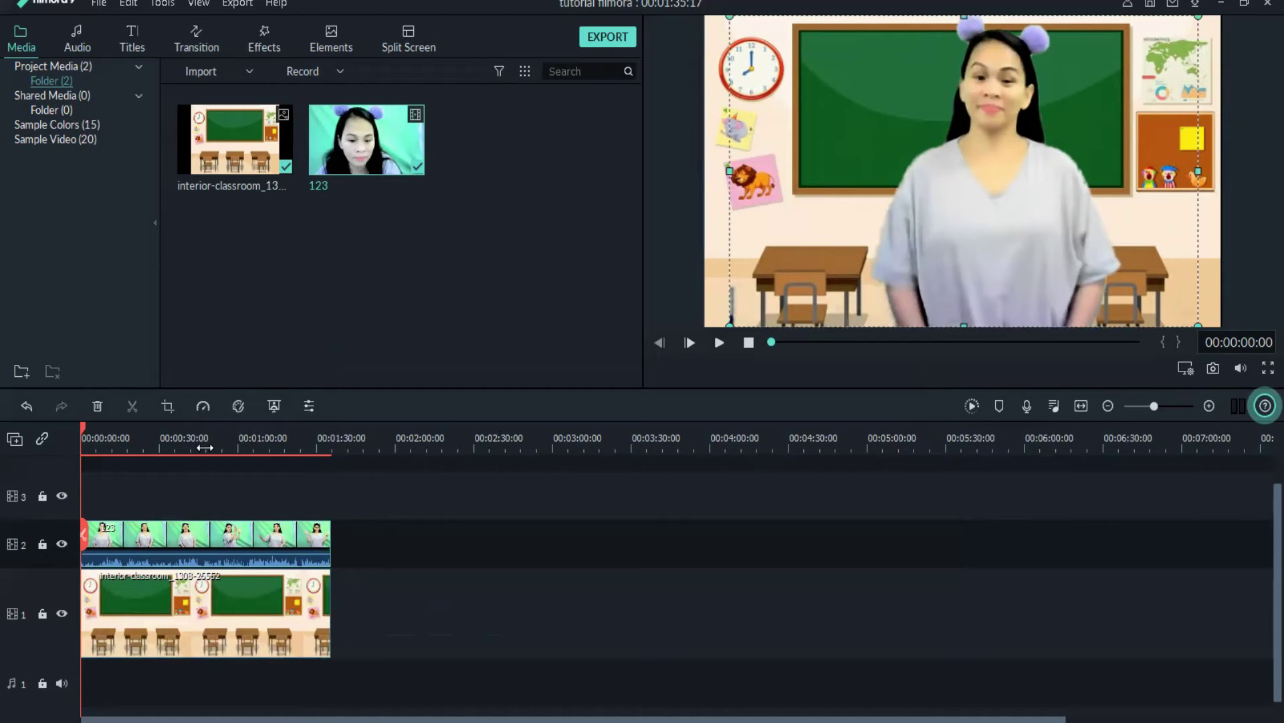
Crop the left edge off the 123 video so the crop frame measures 1050 x 720, and apply it.
{"action": "left_click", "coordinate": [168, 406]}
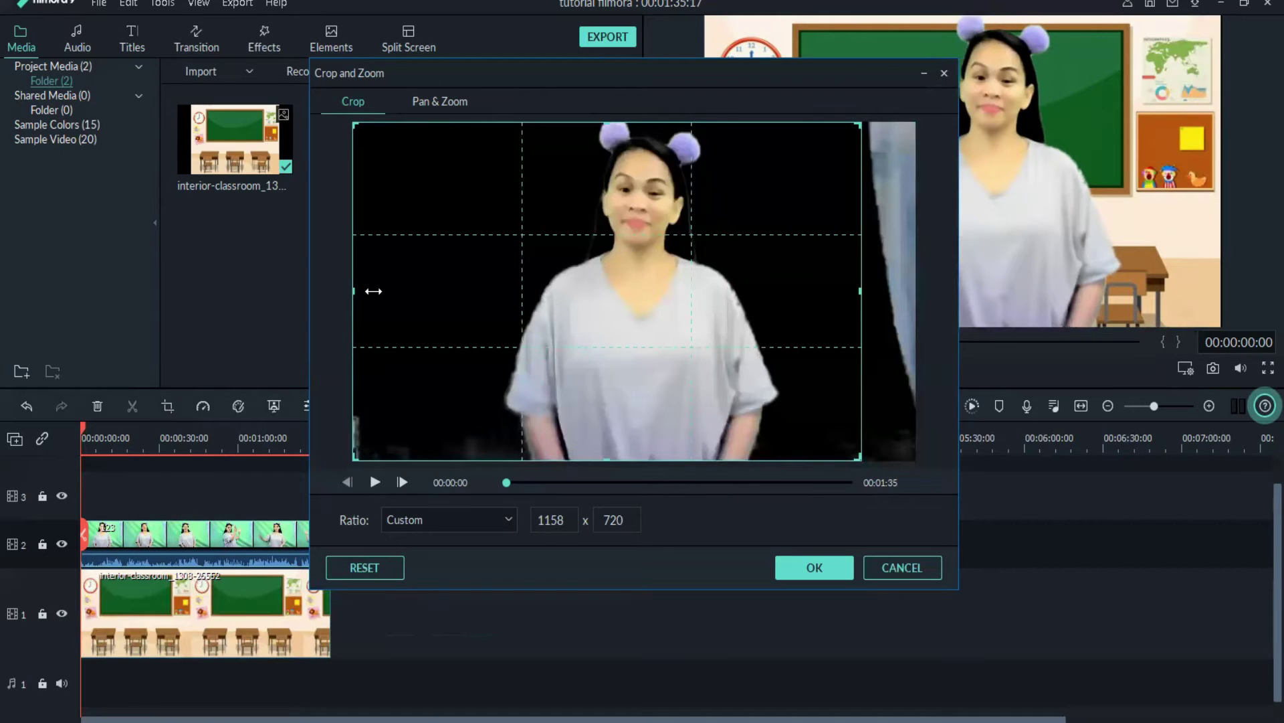
{"action": "left_click_drag", "start_coordinate": [374, 291], "coordinate": [420, 291]}
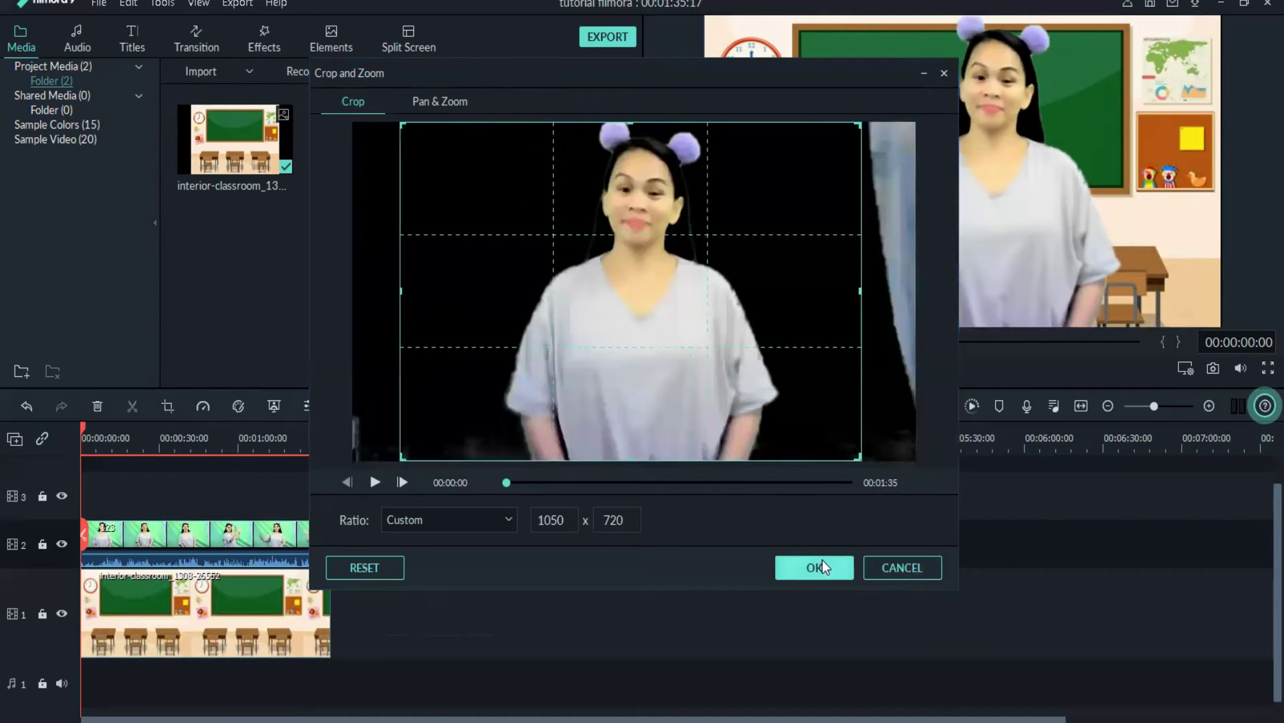
{"action": "left_click", "coordinate": [821, 566]}
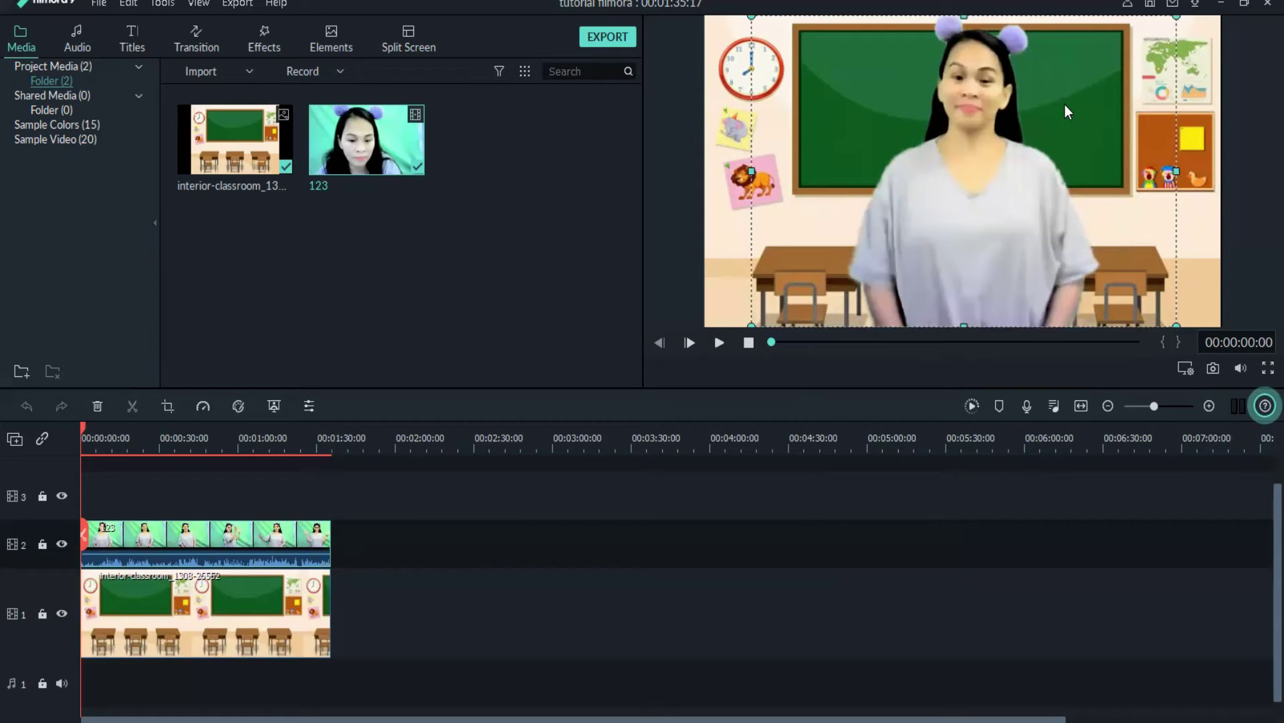
Scale the 123 video down in the preview and reposition it so the woman stands between the desks below the chalkboard's upper part.
{"action": "left_click_drag", "start_coordinate": [1177, 16], "coordinate": [1129, 94]}
{"action": "mouse_move", "coordinate": [944, 211]}
{"action": "left_mouse_down"}
{"action": "mouse_move", "coordinate": [982, 204]}
{"action": "mouse_move", "coordinate": [956, 218]}
{"action": "left_mouse_up"}
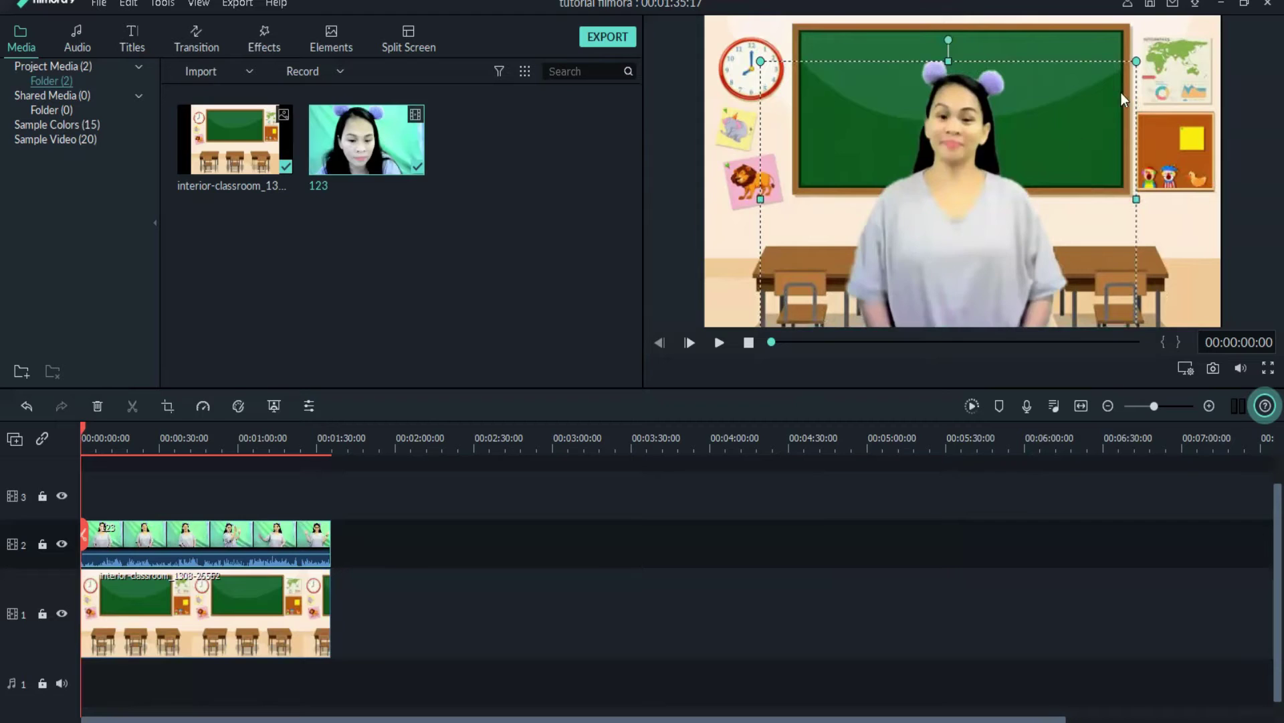
{"action": "left_click_drag", "start_coordinate": [1139, 63], "coordinate": [1129, 90]}
{"action": "mouse_move", "coordinate": [967, 179]}
{"action": "left_mouse_down"}
{"action": "mouse_move", "coordinate": [981, 191]}
{"action": "mouse_move", "coordinate": [971, 194]}
{"action": "left_mouse_up"}
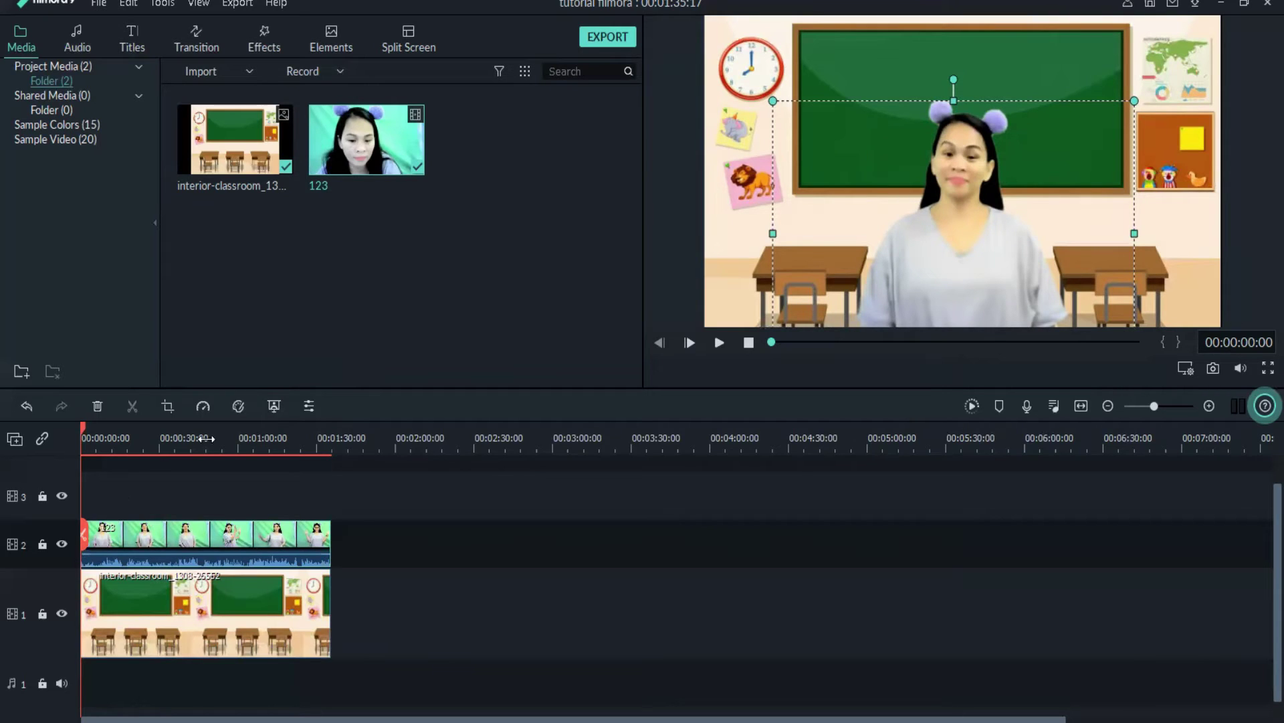
Browse the title templates, add Credit 2 at the start of track 3, and move its text onto the chalkboard above the woman's head.
{"action": "left_click", "coordinate": [132, 40]}
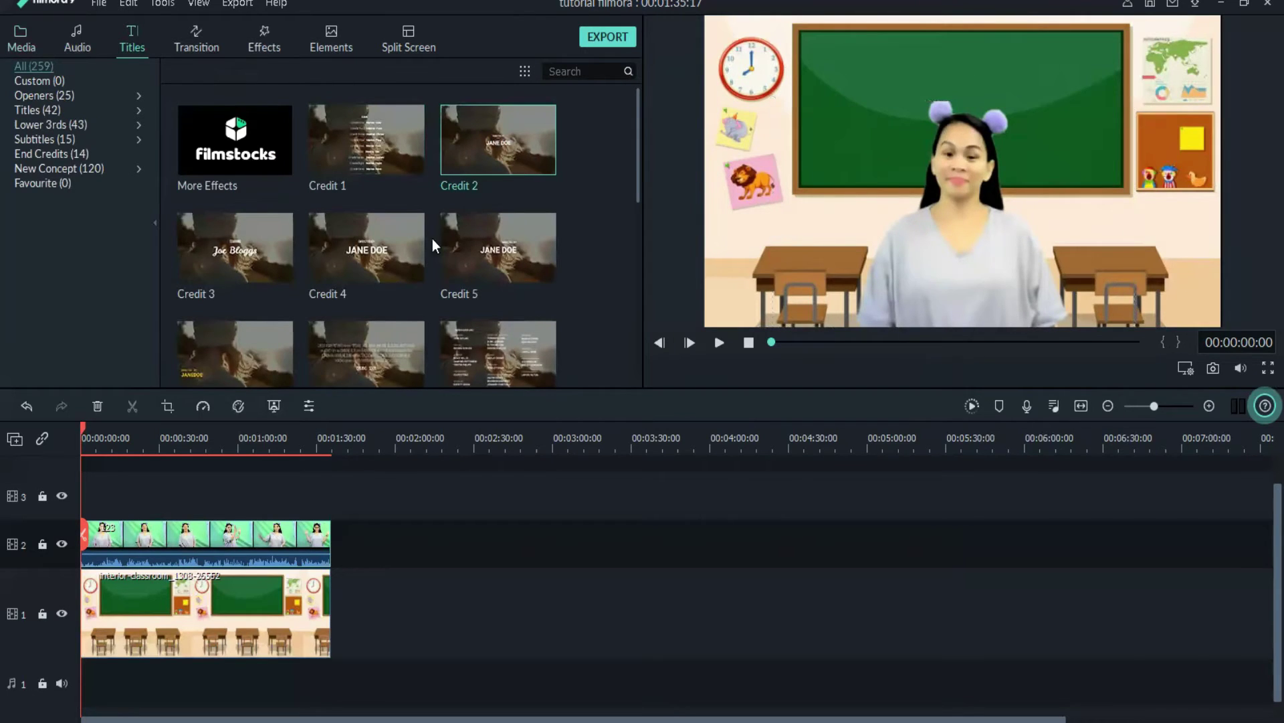
{"action": "left_click", "coordinate": [455, 265]}
{"action": "scroll", "coordinate": [459, 294], "scroll_direction": "down", "scroll_amount": 15}
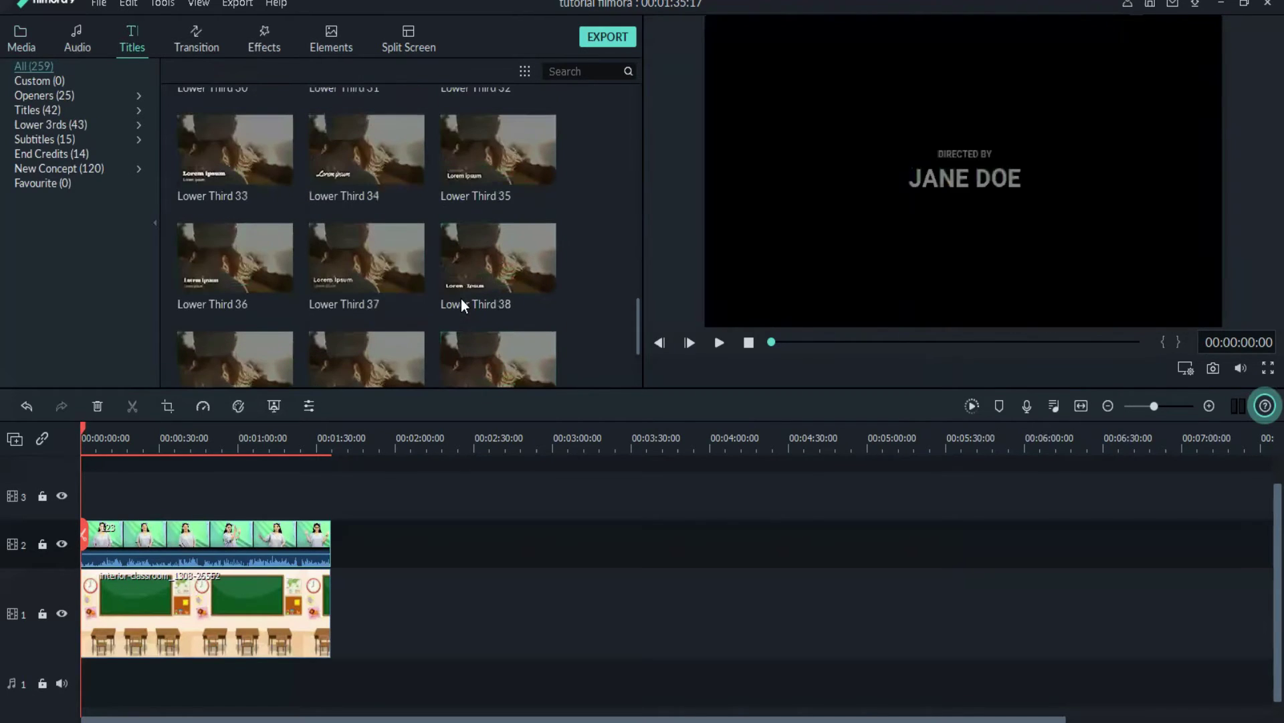
{"action": "scroll", "coordinate": [519, 303], "scroll_direction": "down", "scroll_amount": 10}
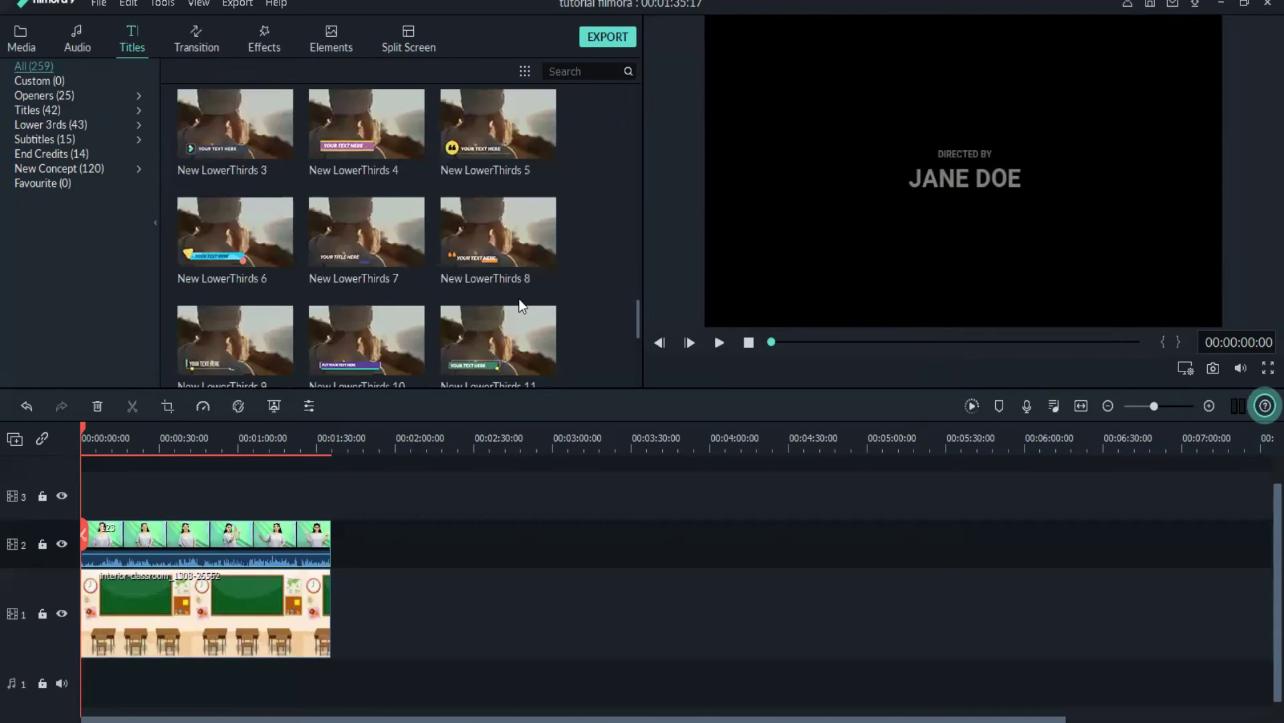
{"action": "scroll", "coordinate": [519, 303], "scroll_direction": "up", "scroll_amount": 12}
{"action": "scroll", "coordinate": [520, 303], "scroll_direction": "down", "scroll_amount": 15}
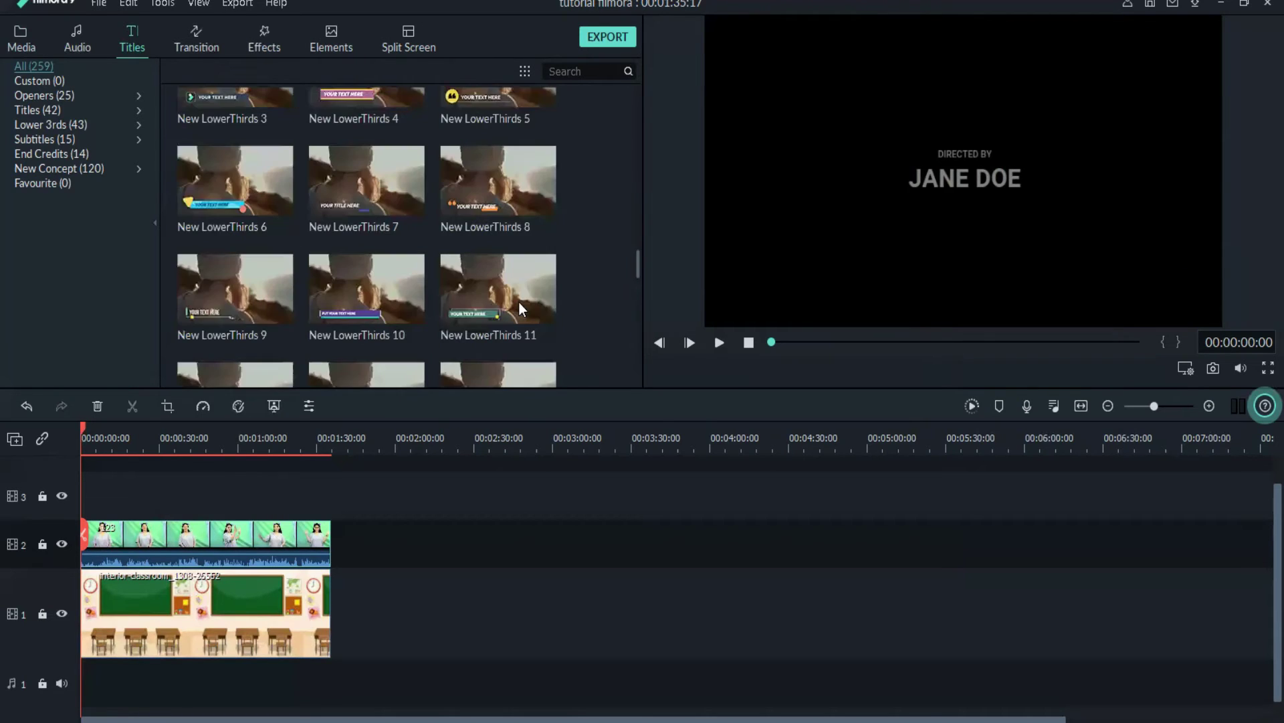
{"action": "scroll", "coordinate": [526, 309], "scroll_direction": "down", "scroll_amount": 15}
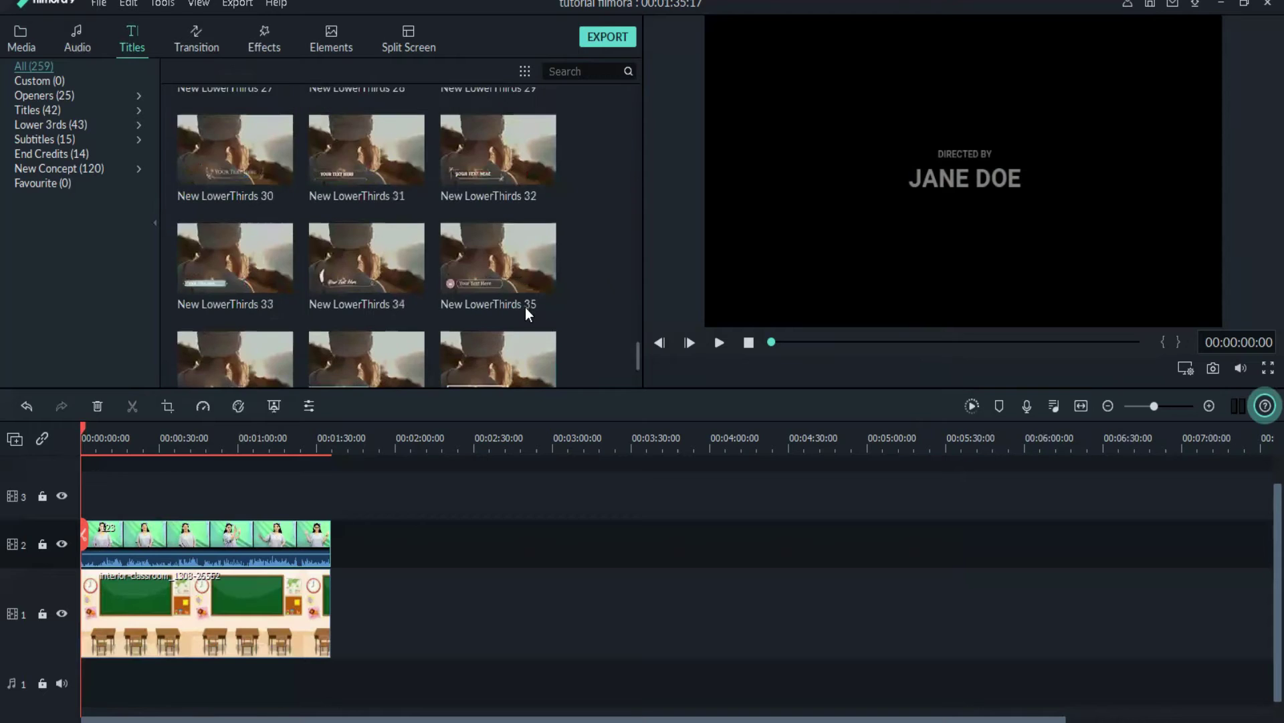
{"action": "scroll", "coordinate": [526, 310], "scroll_direction": "up", "scroll_amount": 20}
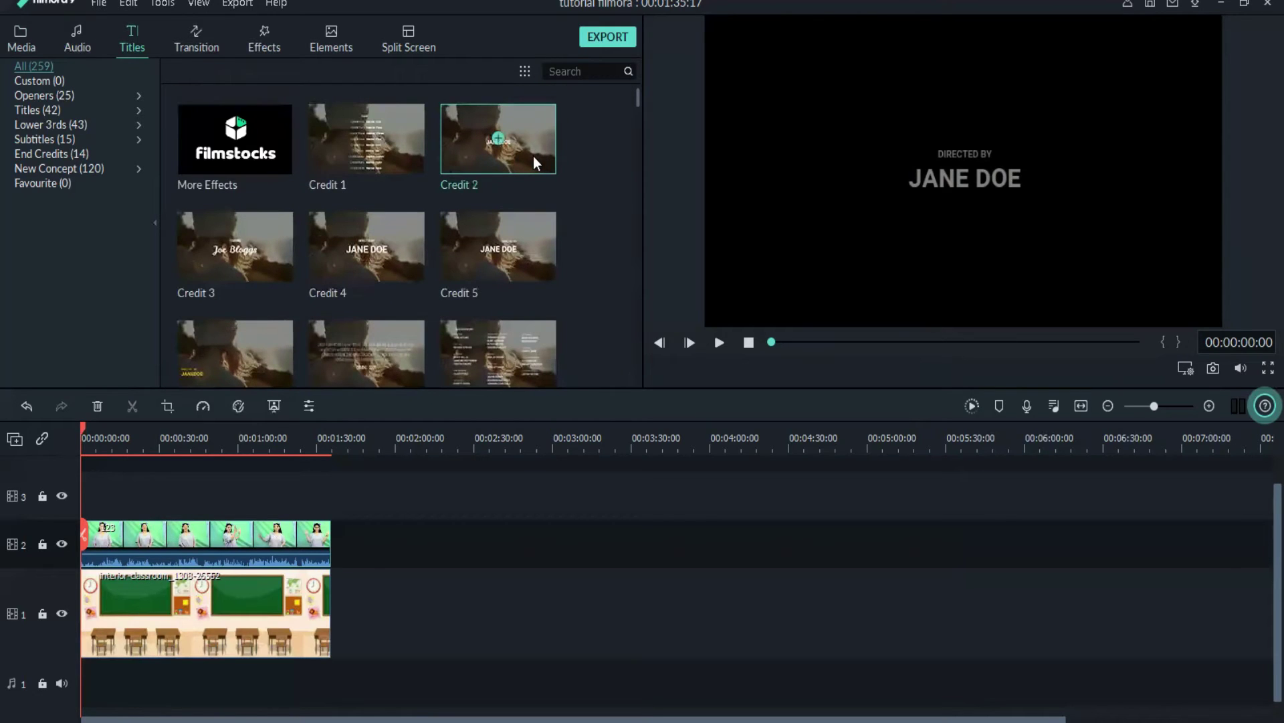
{"action": "left_click_drag", "start_coordinate": [527, 141], "coordinate": [227, 481]}
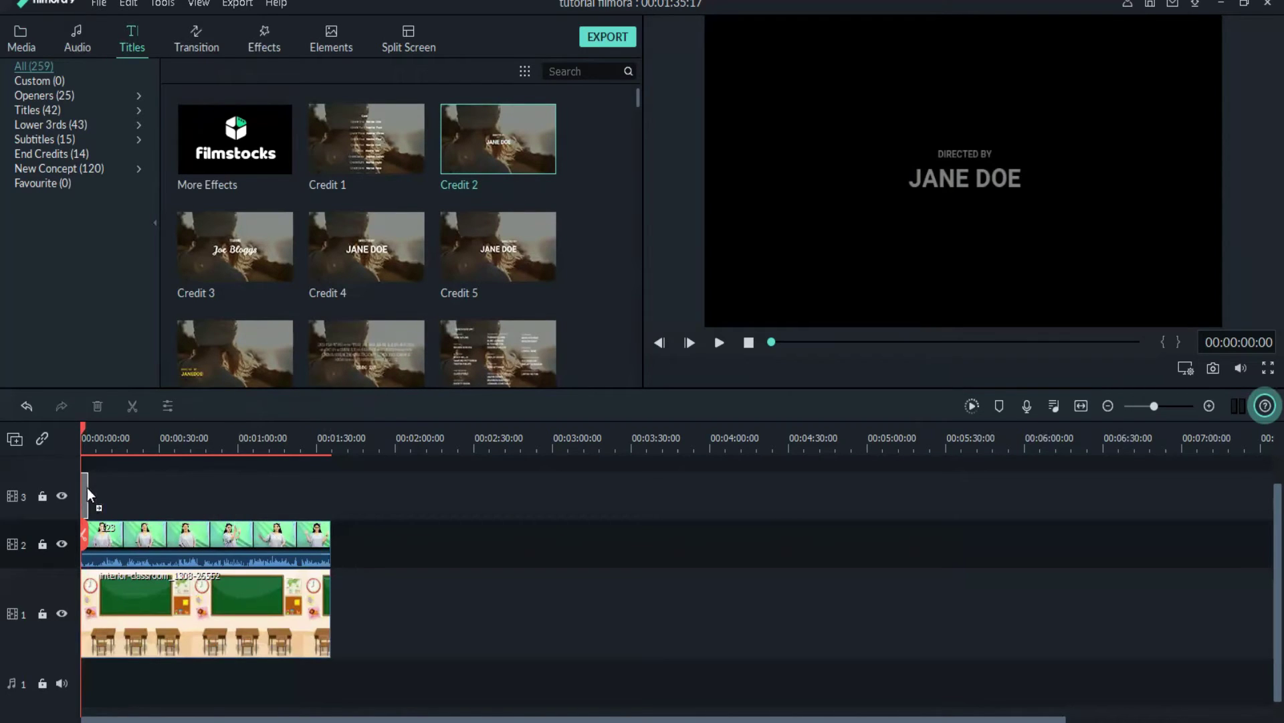
{"action": "left_click_drag", "start_coordinate": [93, 503], "coordinate": [103, 507]}
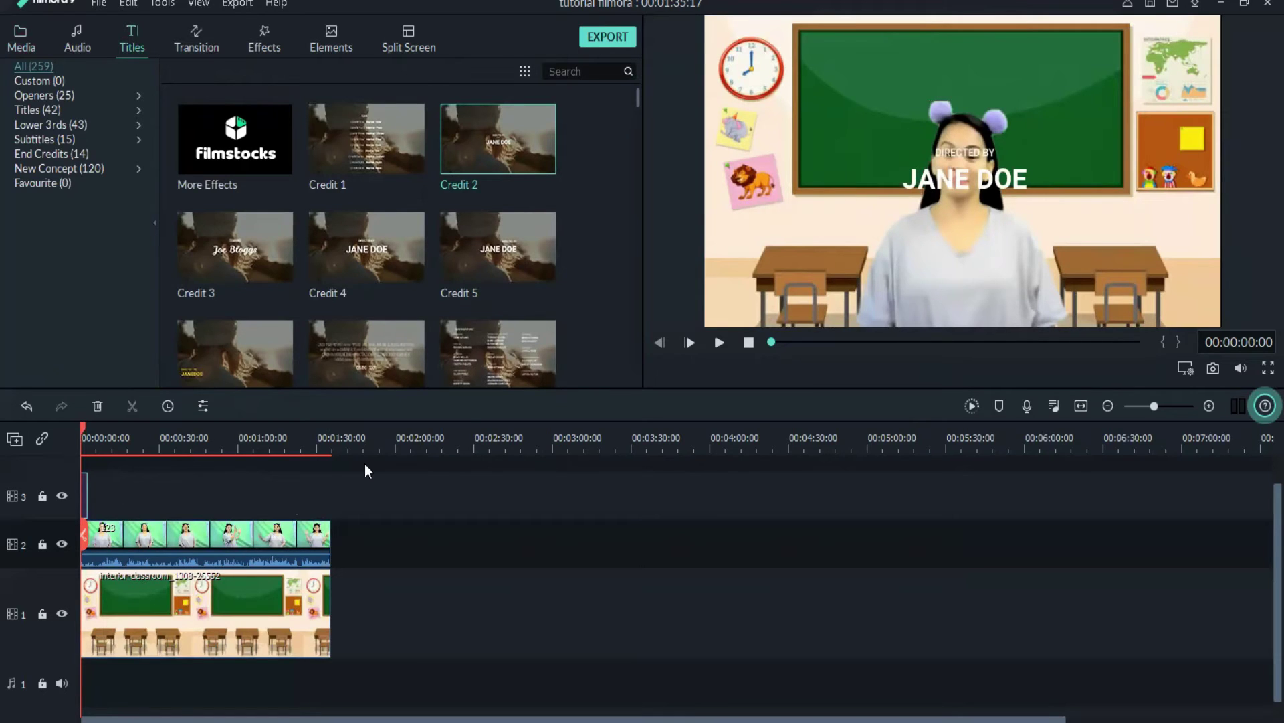
{"action": "left_click", "coordinate": [963, 172]}
{"action": "left_click_drag", "start_coordinate": [971, 143], "coordinate": [971, 45]}
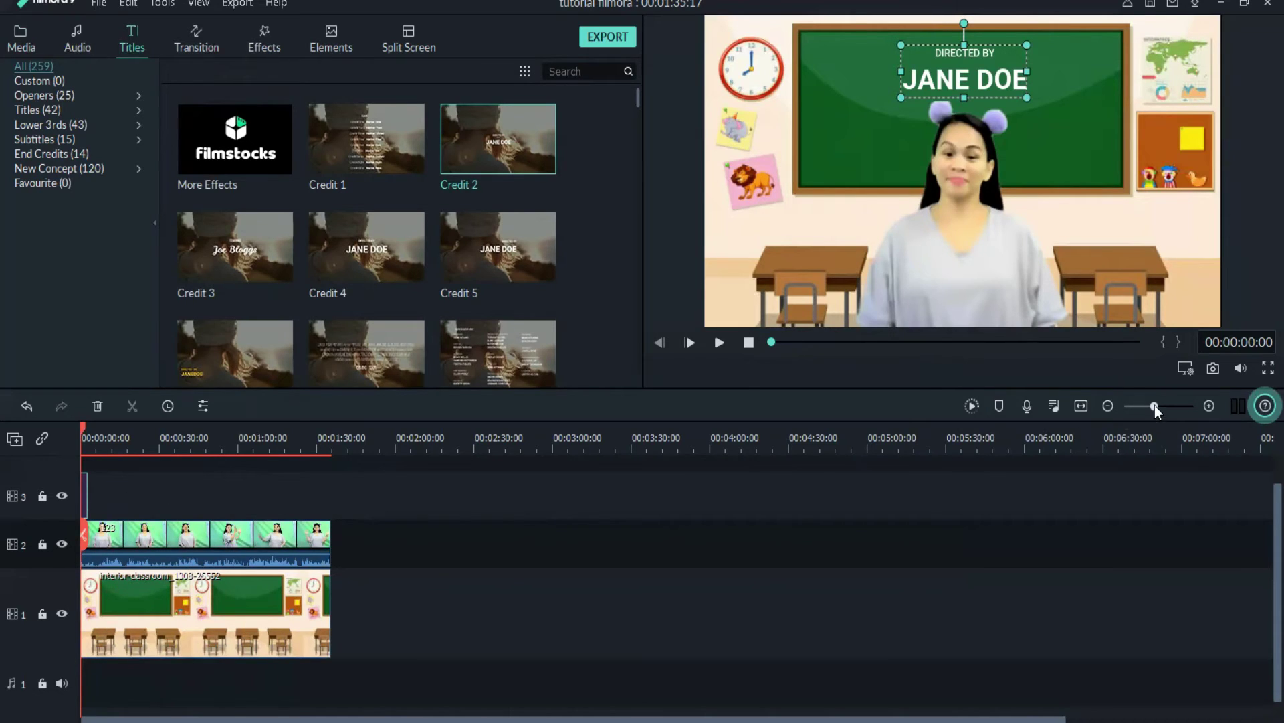
Open the Credit 2 title for editing and replace its text with "bye bye goodbye".
{"action": "left_click_drag", "start_coordinate": [1154, 406], "coordinate": [1164, 406]}
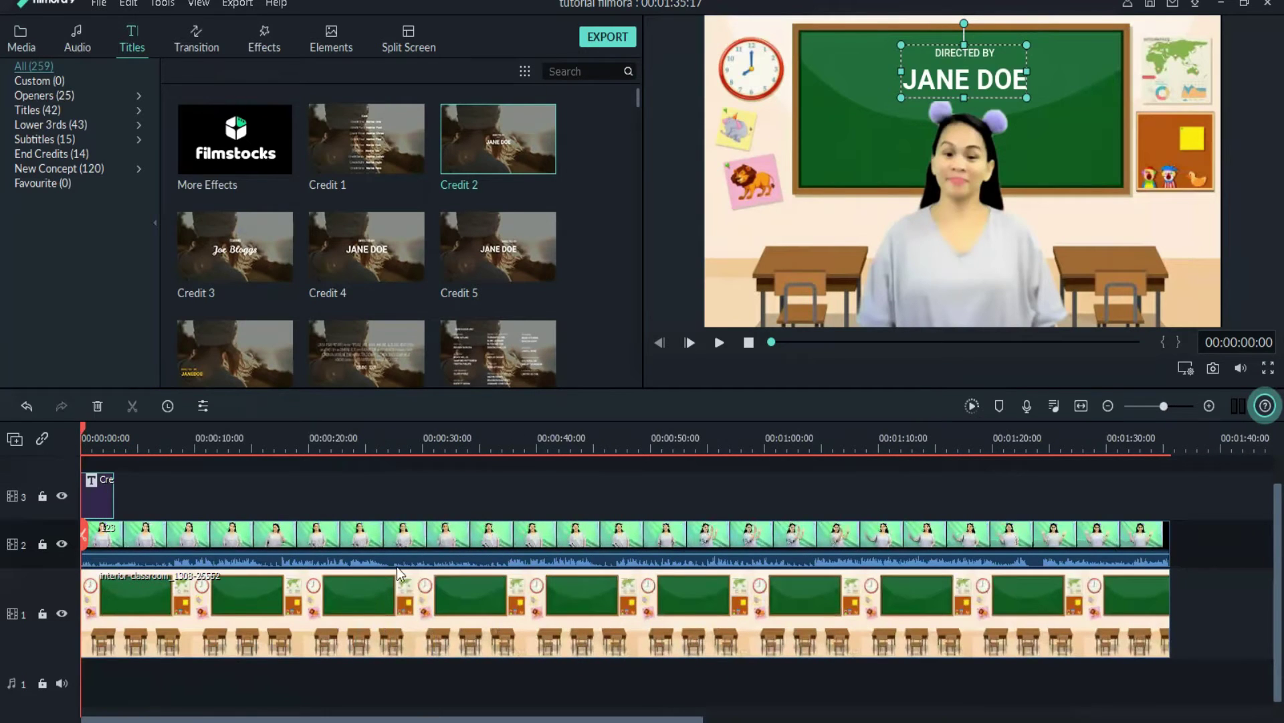
{"action": "scroll", "coordinate": [171, 633], "scroll_direction": "up", "scroll_amount": 1}
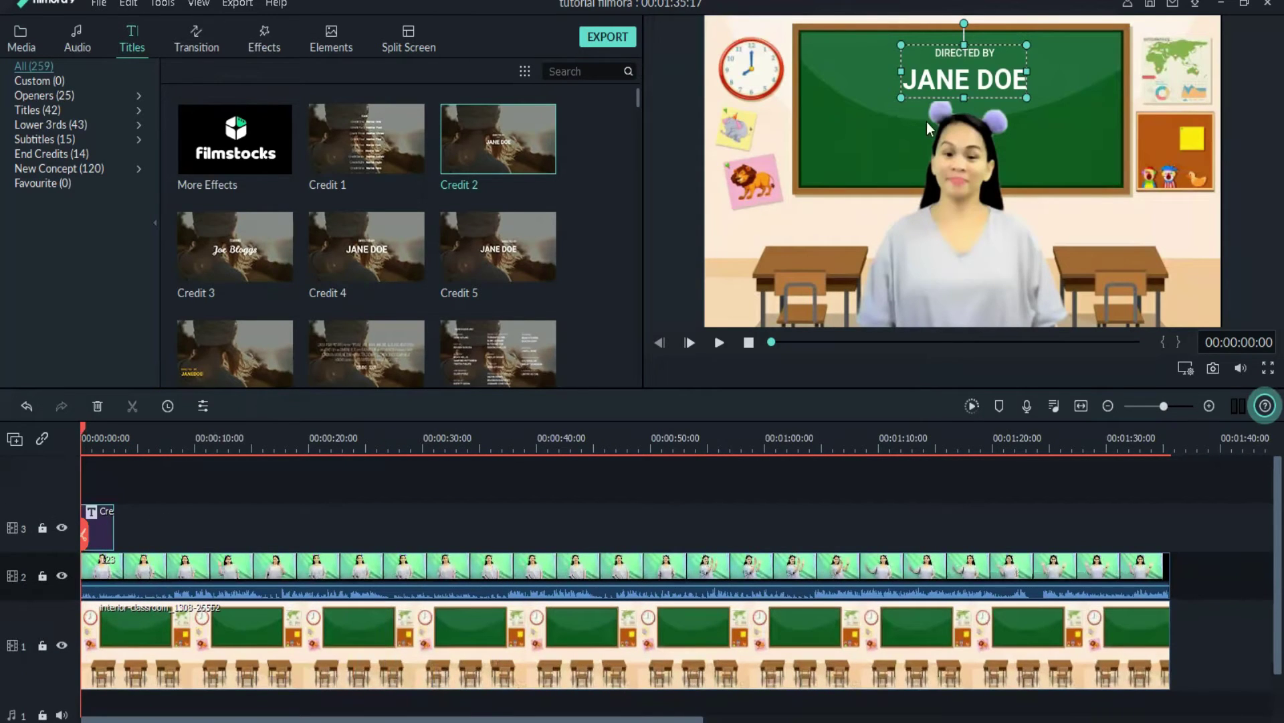
{"action": "double_click", "coordinate": [105, 515]}
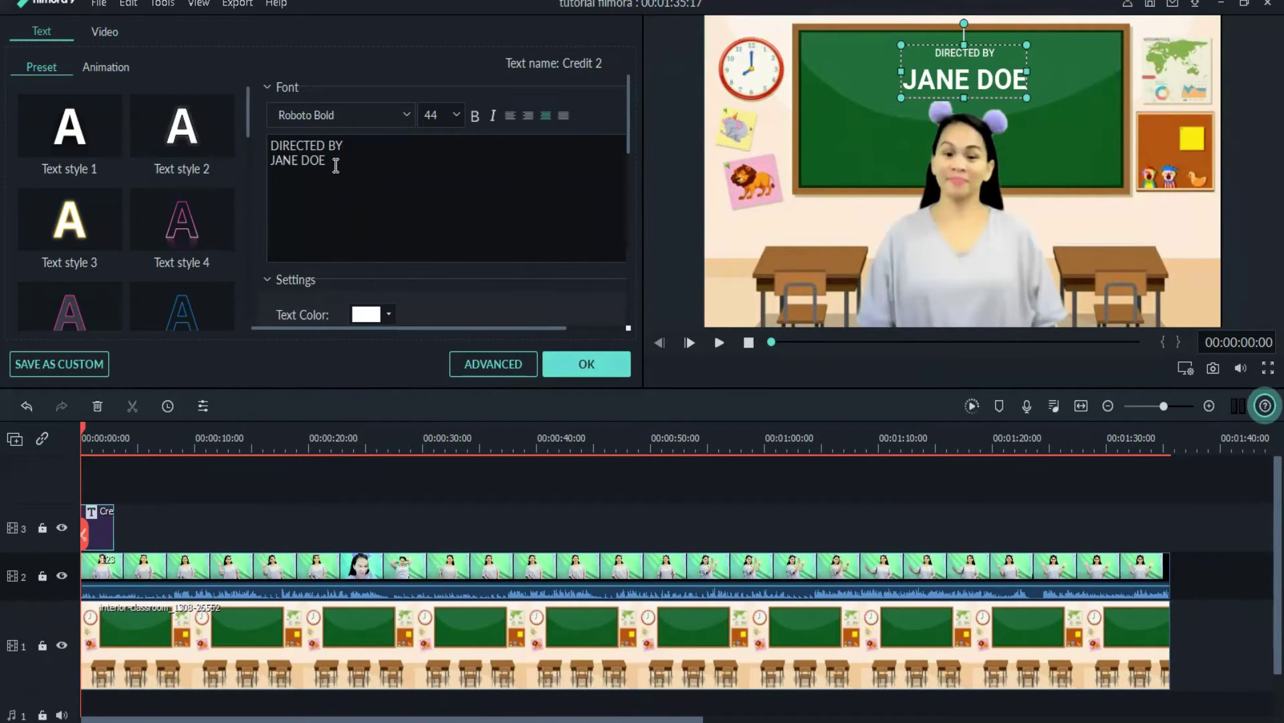
{"action": "left_click_drag", "start_coordinate": [334, 164], "coordinate": [270, 151]}
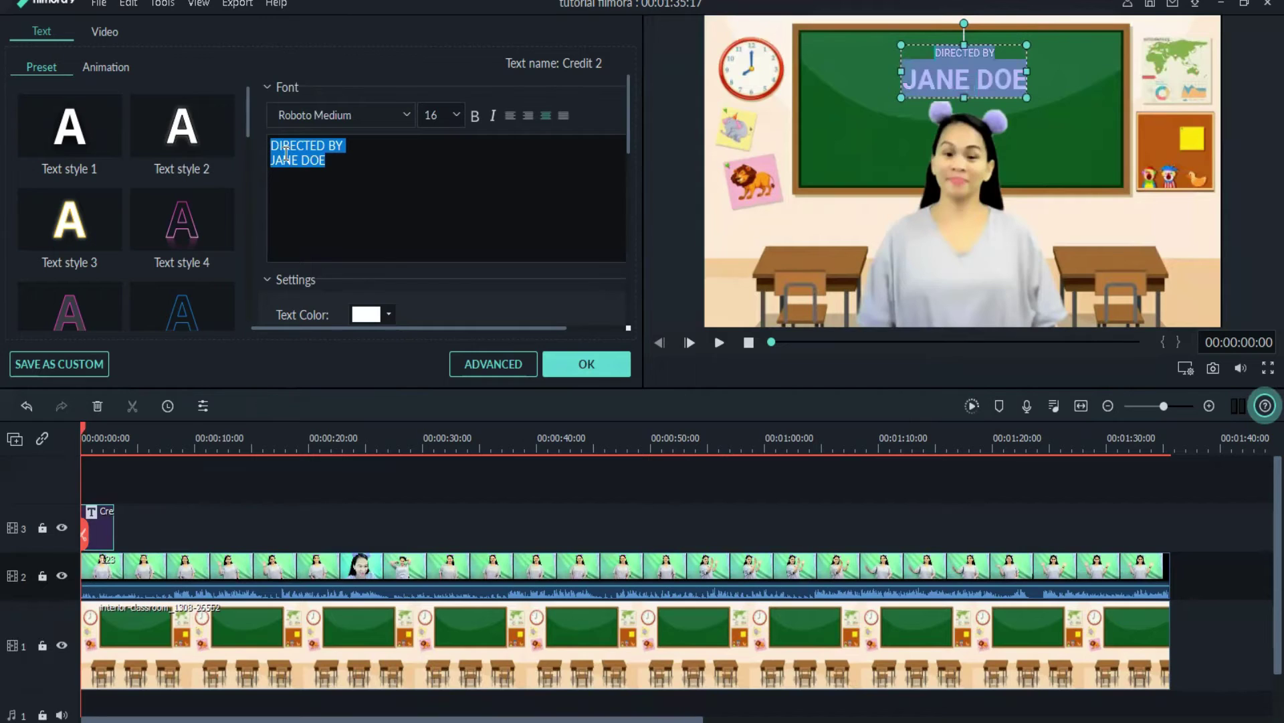
{"action": "type", "text": "bye b"}
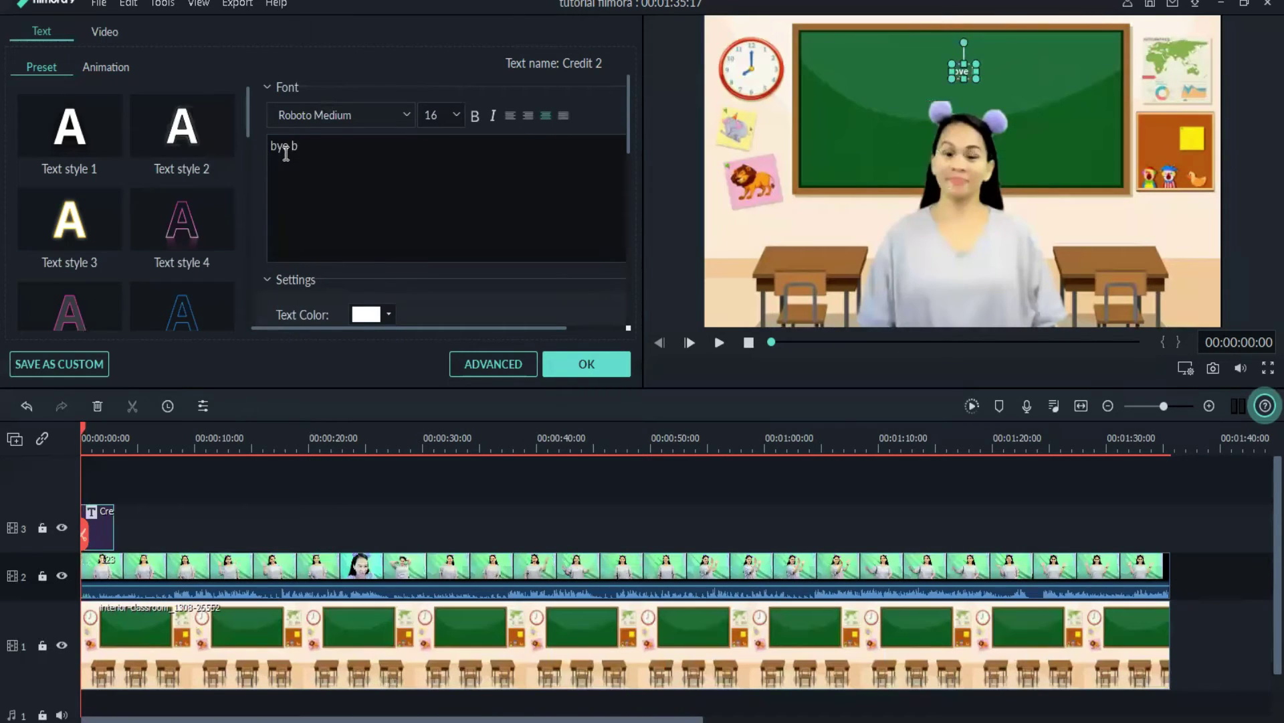
{"action": "type", "text": "ye good"}
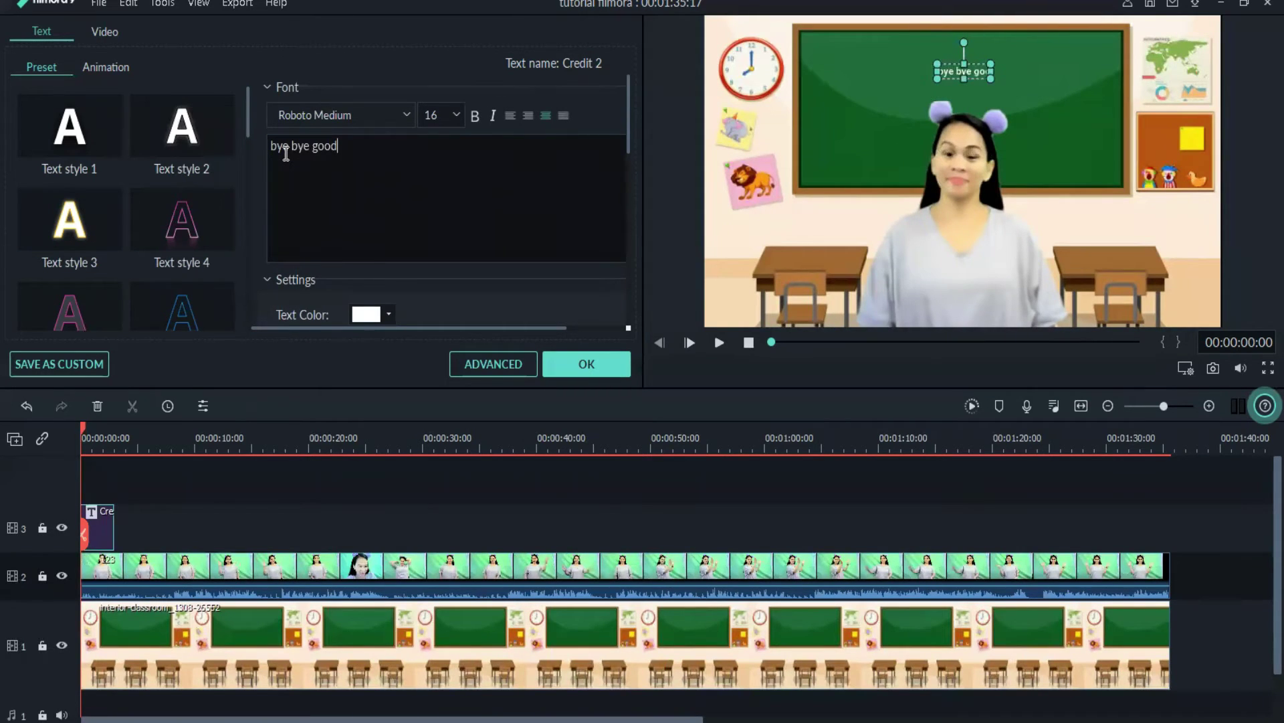
{"action": "type", "text": "bye"}
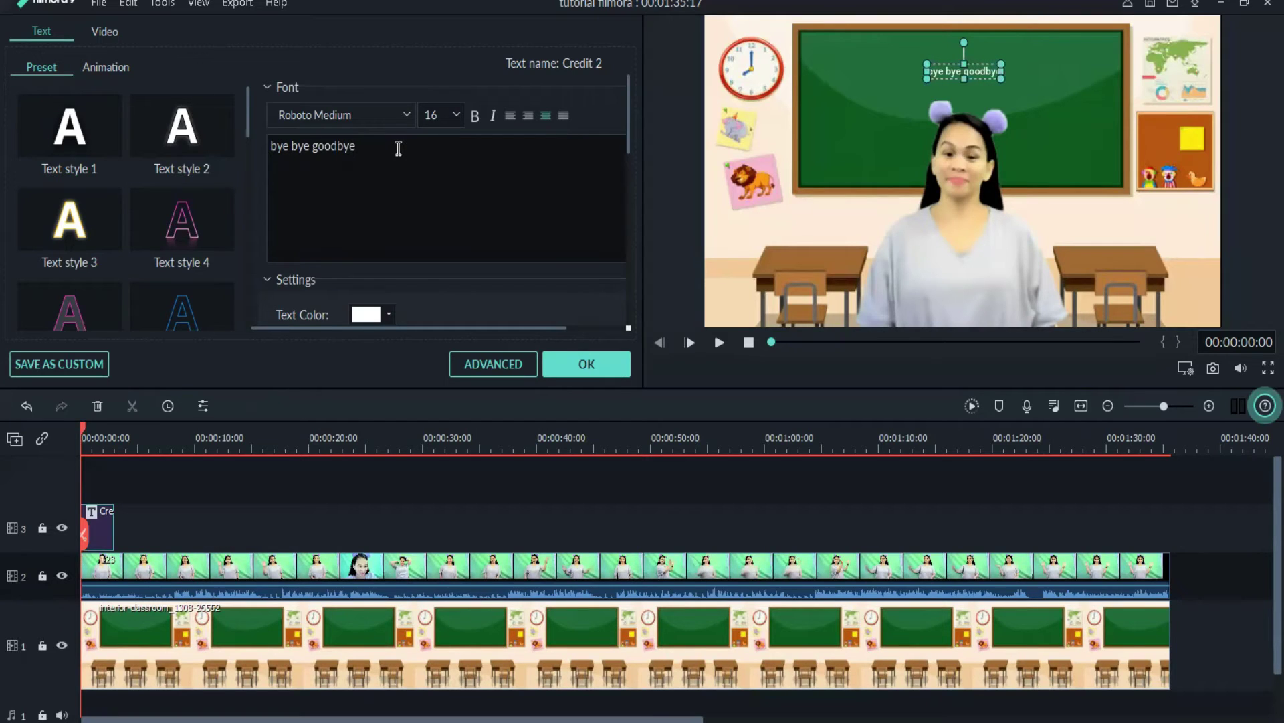
Enlarge the "bye bye goodbye" text, trying font size 36 and settling on 48.
{"action": "left_click_drag", "start_coordinate": [398, 148], "coordinate": [269, 146]}
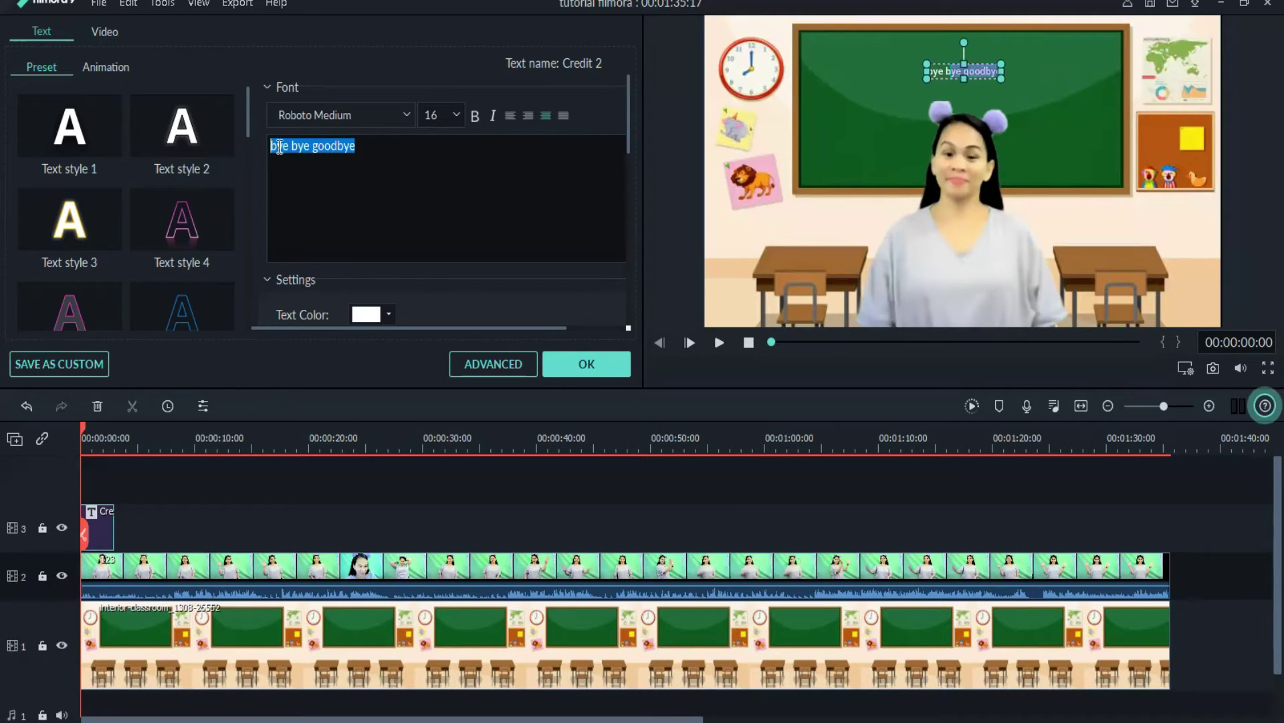
{"action": "left_click", "coordinate": [456, 115]}
{"action": "scroll", "coordinate": [441, 194], "scroll_direction": "down", "scroll_amount": 2}
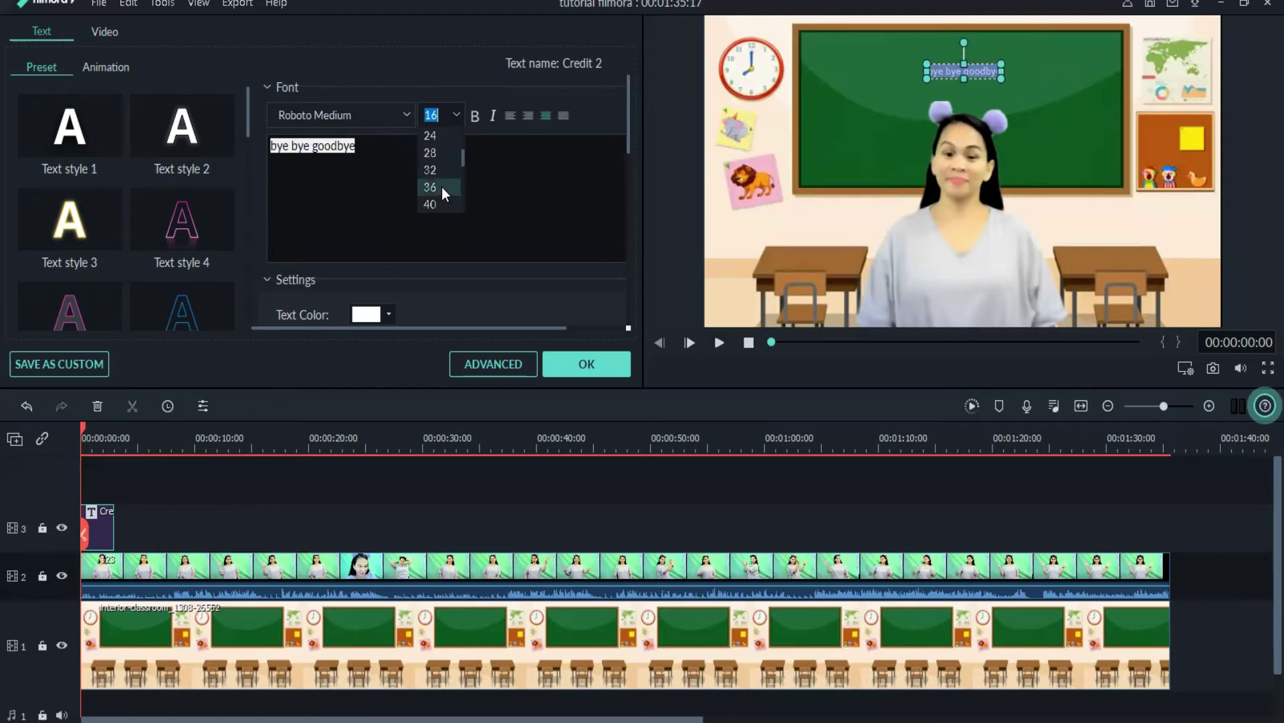
{"action": "left_click", "coordinate": [441, 186]}
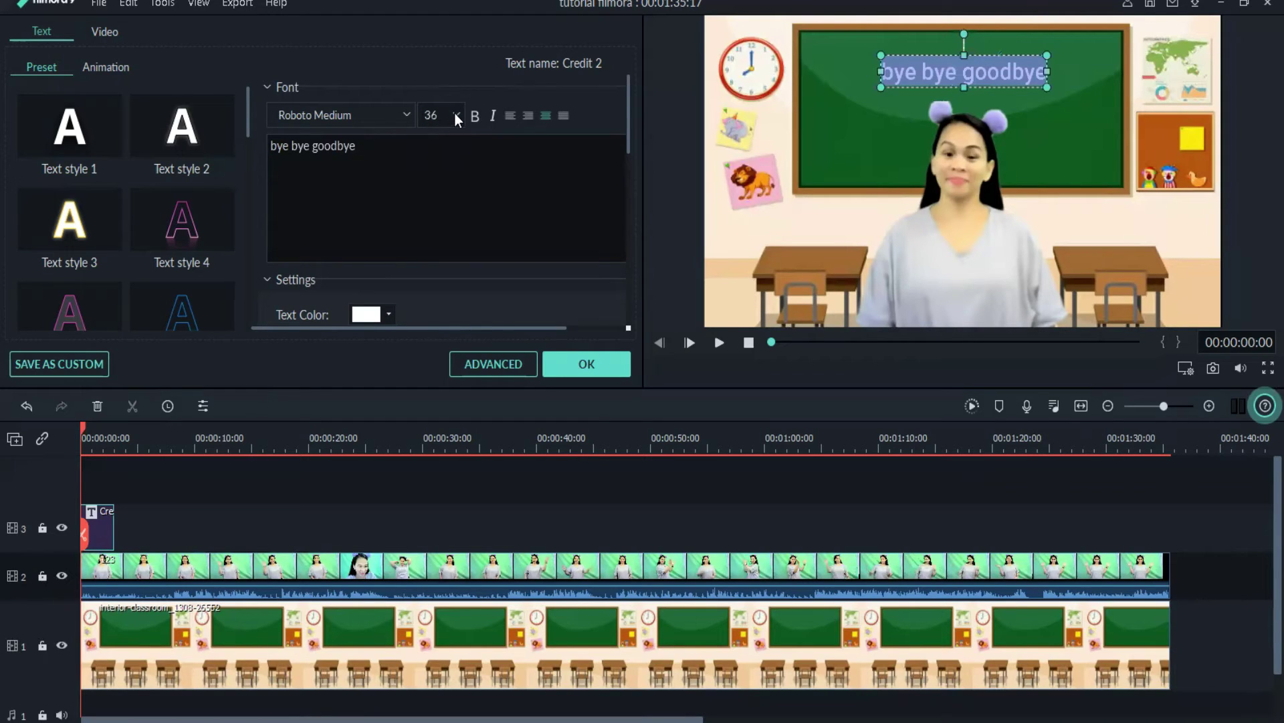
{"action": "left_click", "coordinate": [455, 114]}
{"action": "left_click", "coordinate": [450, 187]}
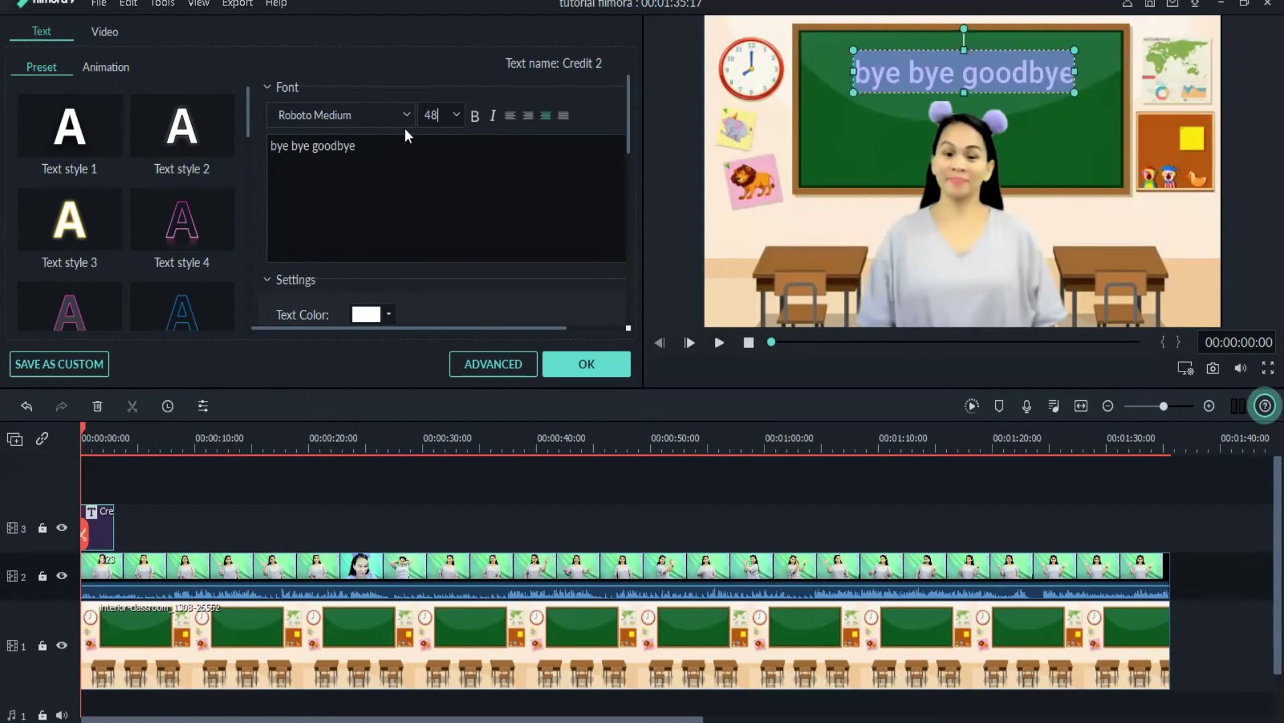
Change the font of the whole "bye bye goodbye" text to KG Primary Penmanship.
{"action": "triple_click", "coordinate": [267, 143]}
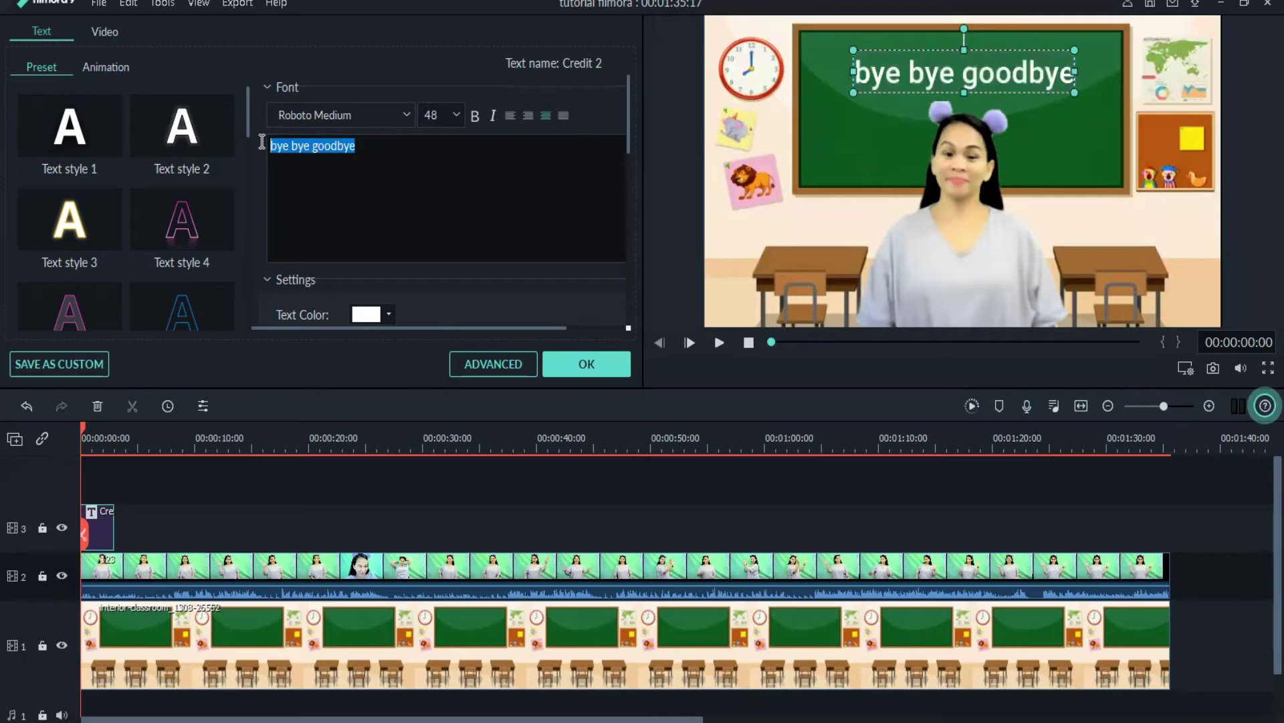
{"action": "left_click", "coordinate": [405, 113]}
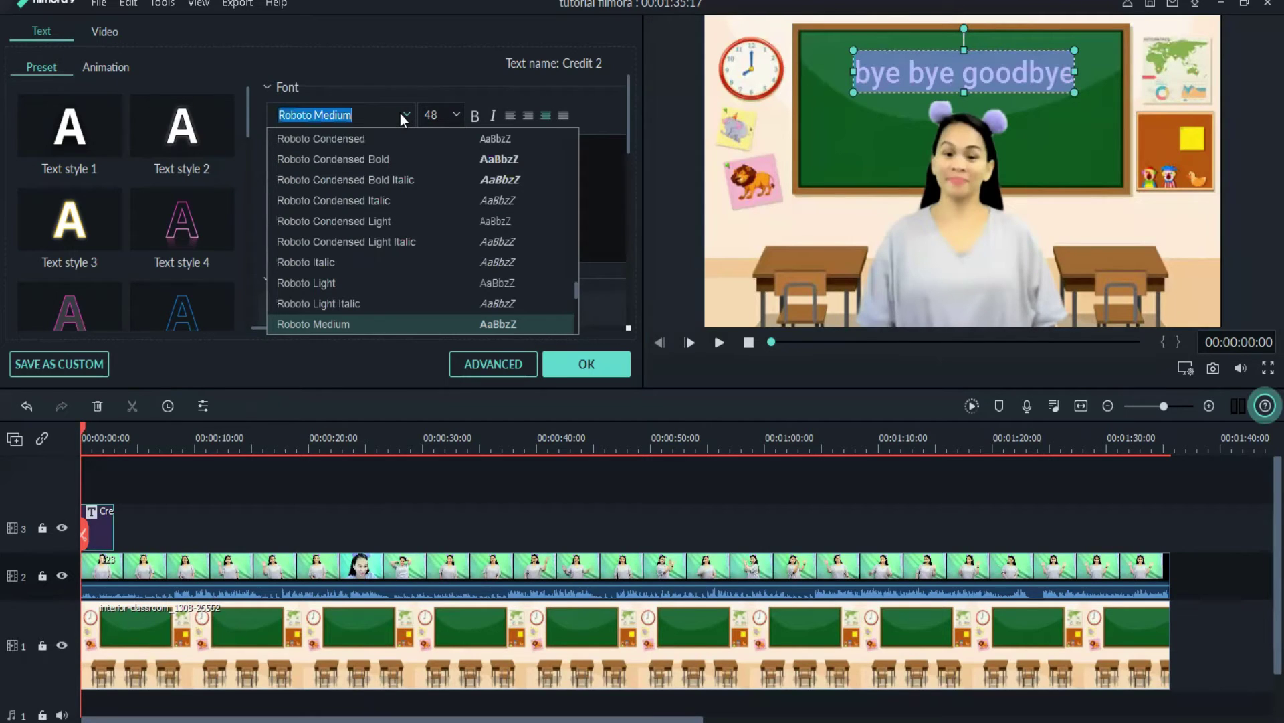
{"action": "type", "text": "kg"}
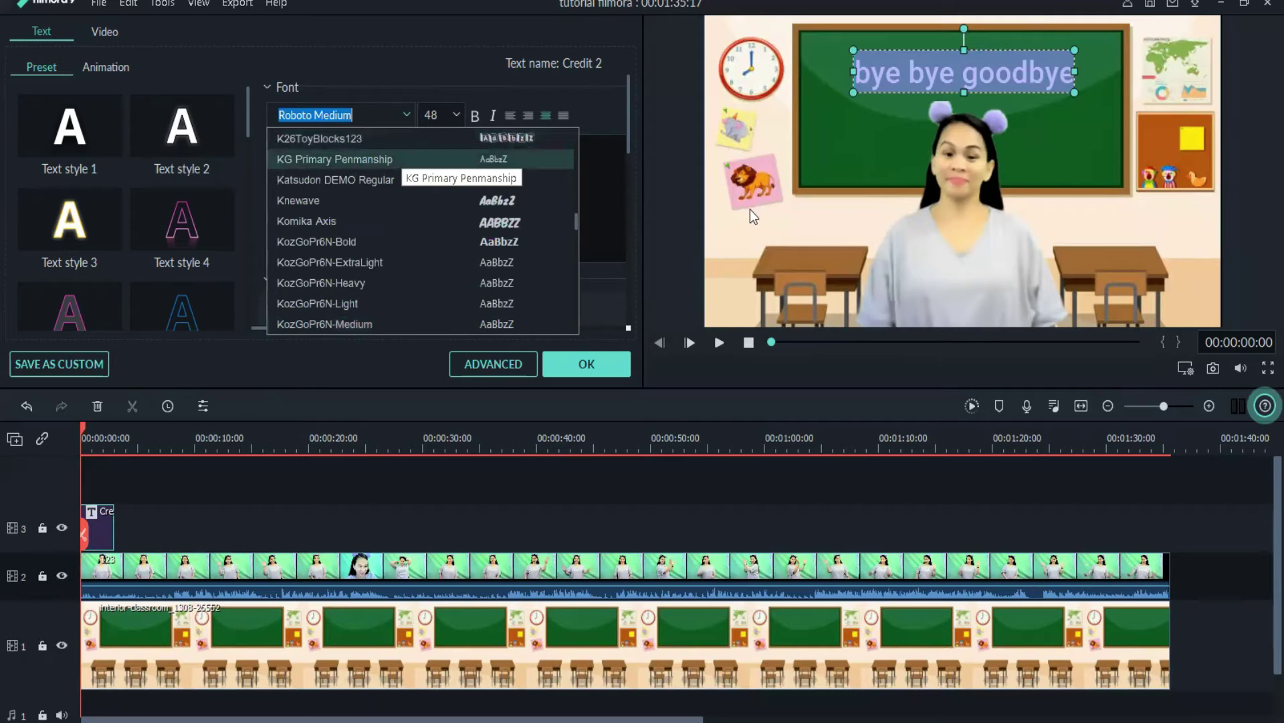
{"action": "left_click", "coordinate": [401, 159]}
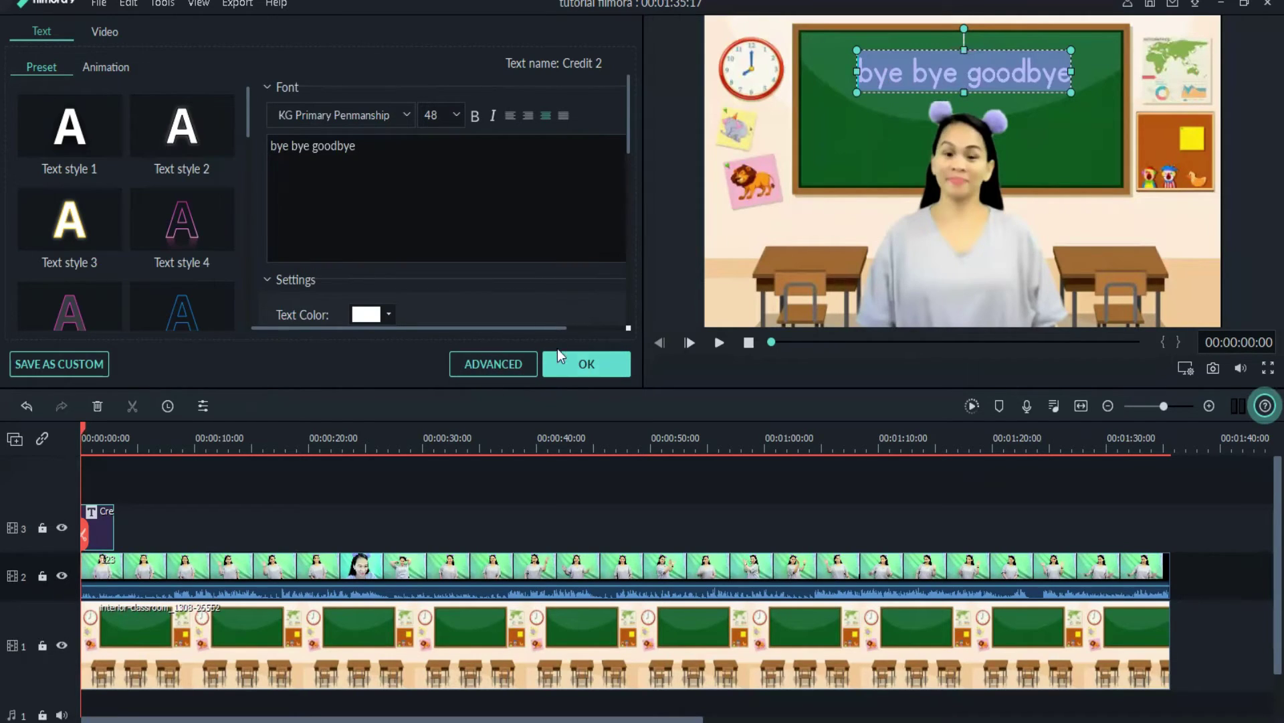
Open the advanced text editor, set the "bye bye goodbye" text to size 64, and keep its text box selected.
{"action": "left_click", "coordinate": [493, 364]}
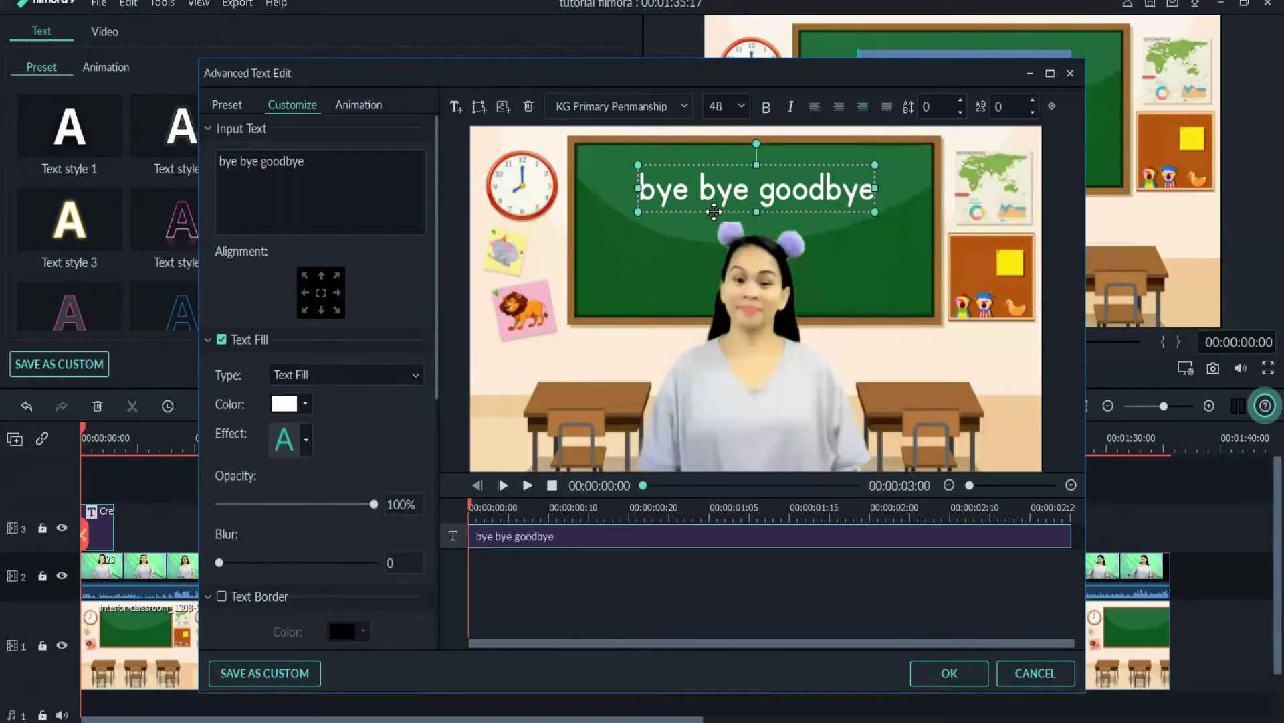
{"action": "left_click_drag", "start_coordinate": [305, 162], "coordinate": [218, 161]}
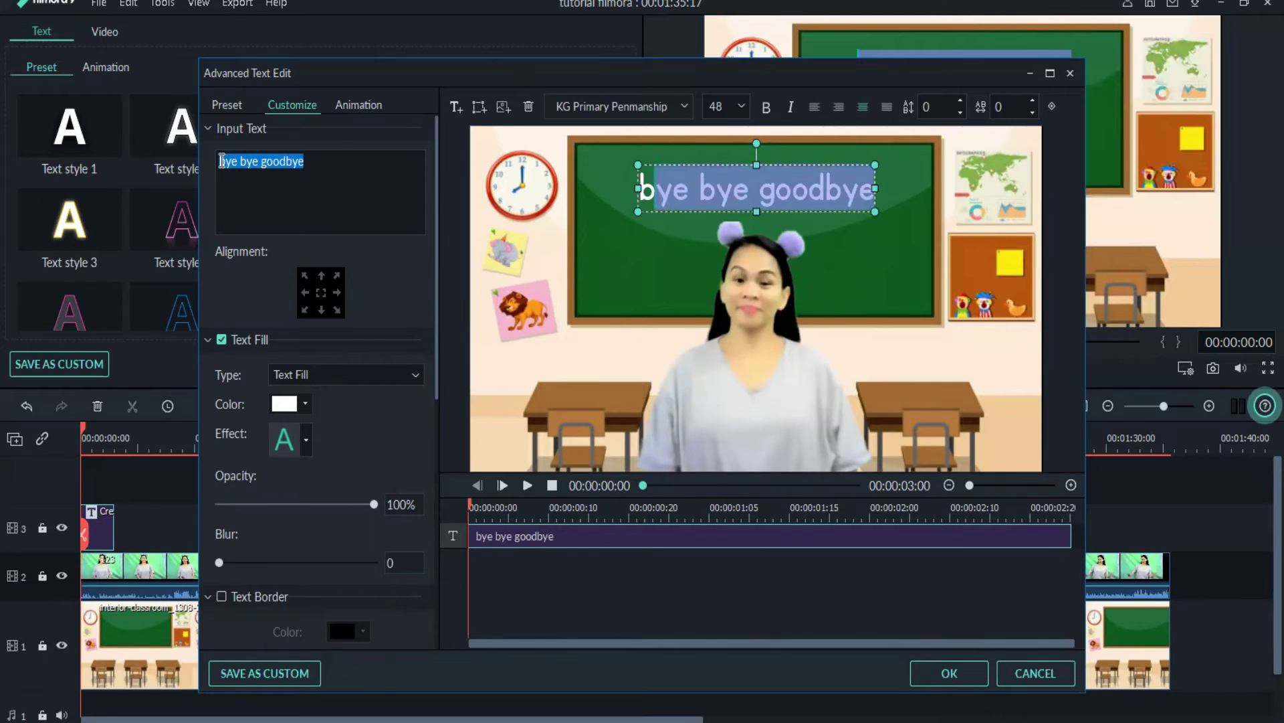
{"action": "left_click", "coordinate": [746, 107]}
{"action": "left_click", "coordinate": [715, 195]}
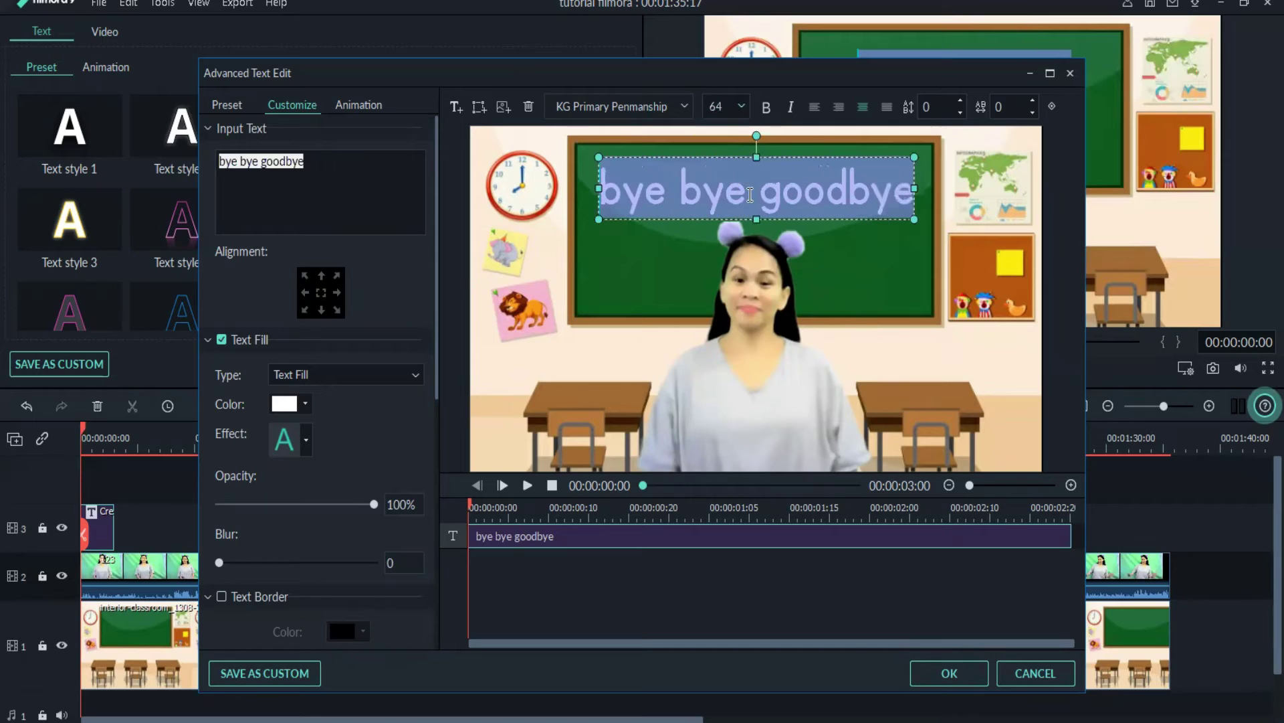
{"action": "left_click", "coordinate": [639, 284]}
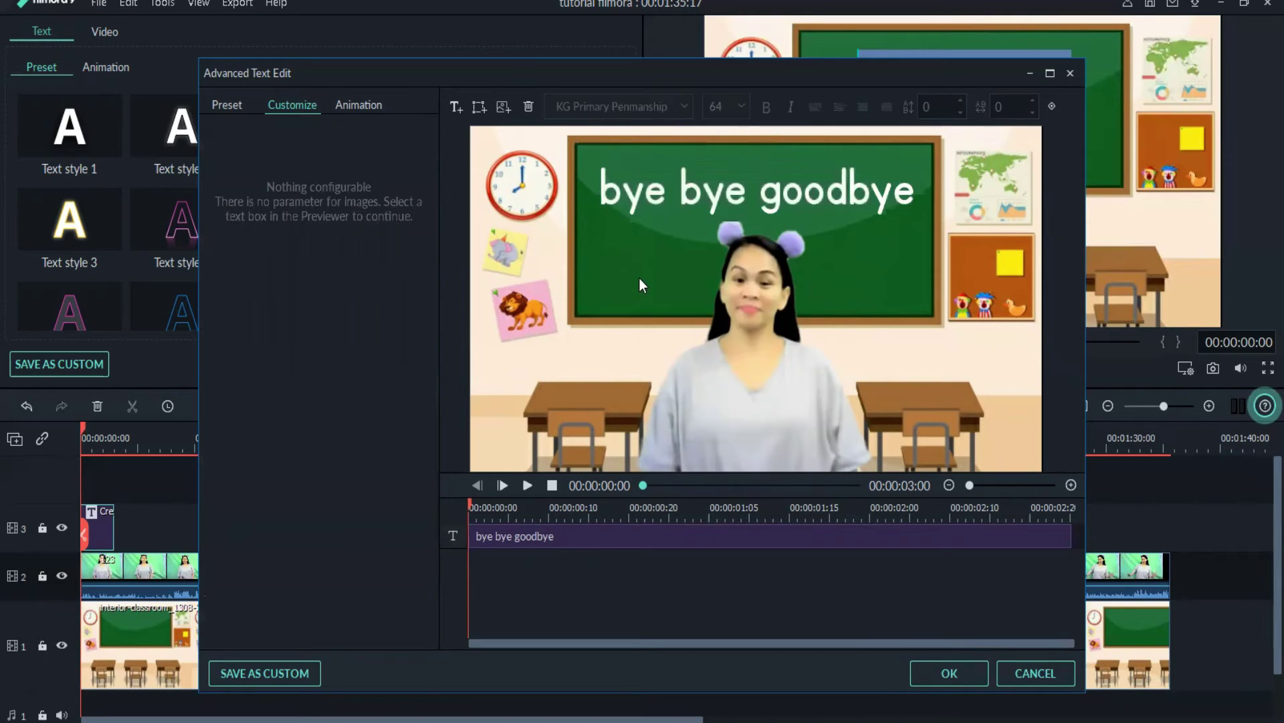
{"action": "left_click", "coordinate": [650, 195]}
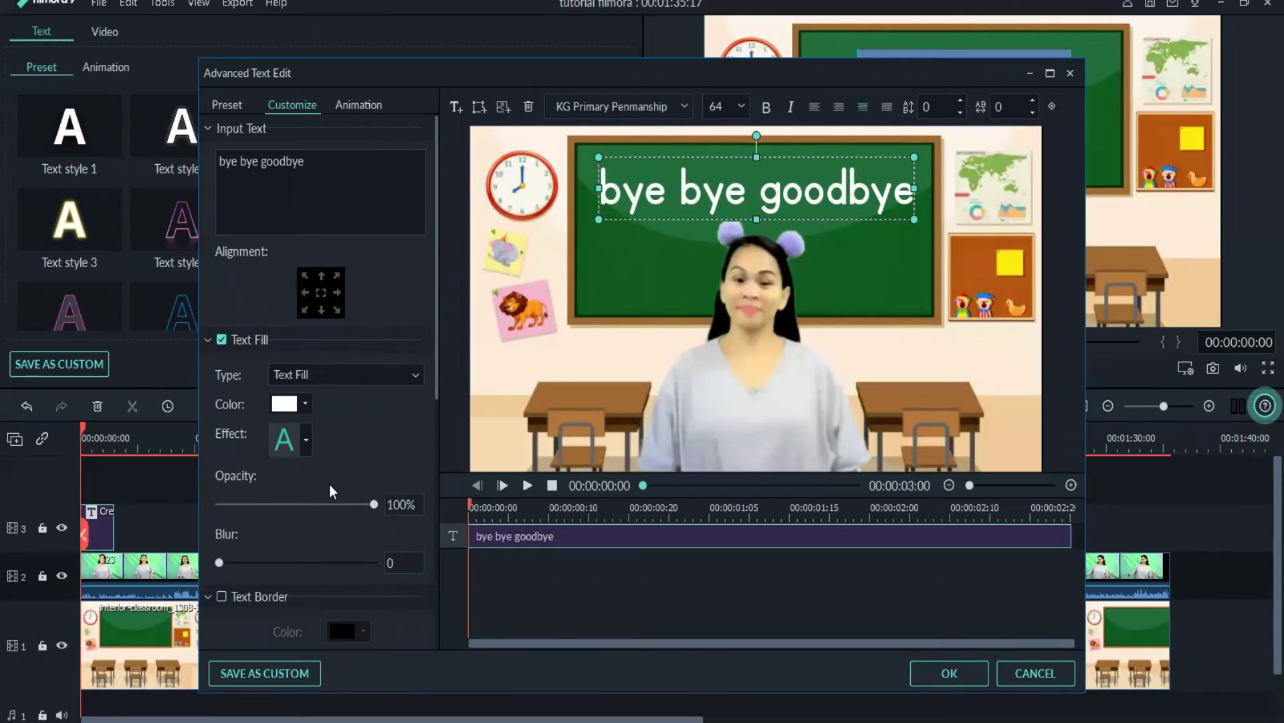
{"action": "scroll", "coordinate": [332, 495], "scroll_direction": "down", "scroll_amount": 2}
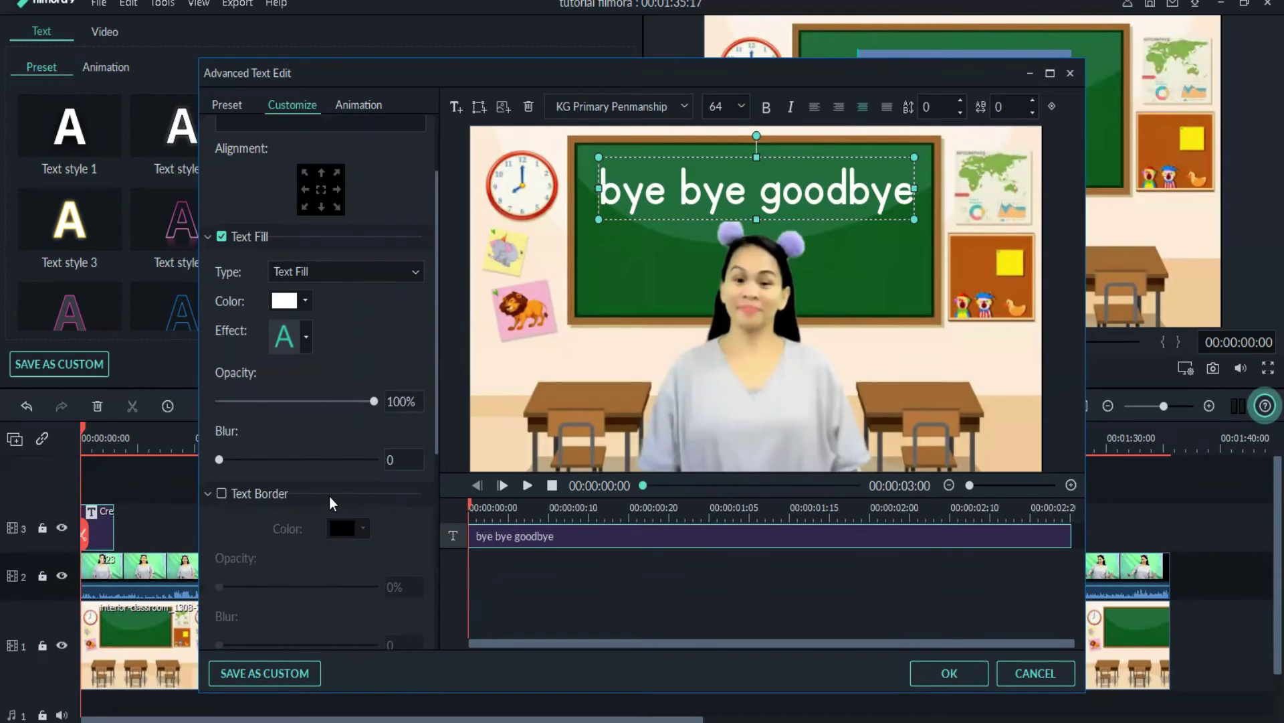
Add a dark blue text border of size 18 to the "bye bye goodbye" text and preview it.
{"action": "scroll", "coordinate": [328, 494], "scroll_direction": "down", "scroll_amount": 1}
{"action": "scroll", "coordinate": [280, 427], "scroll_direction": "down", "scroll_amount": 1}
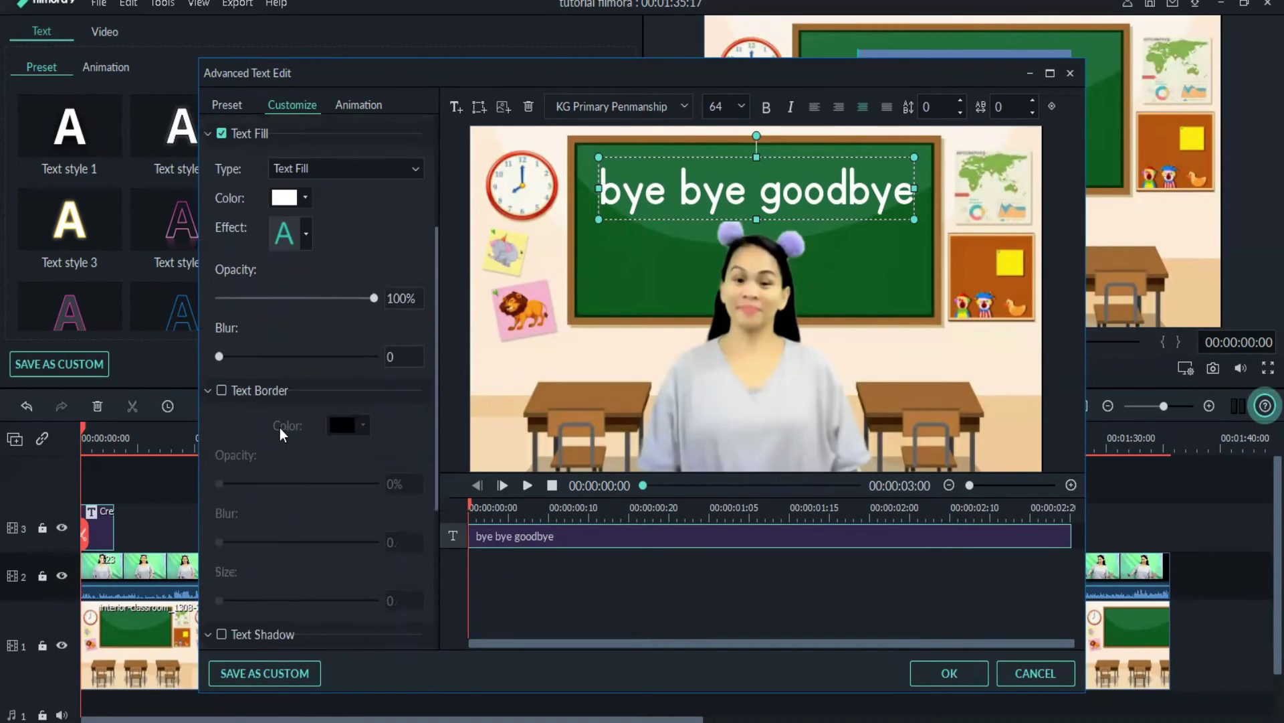
{"action": "left_click", "coordinate": [223, 390]}
{"action": "scroll", "coordinate": [253, 502], "scroll_direction": "down", "scroll_amount": 1}
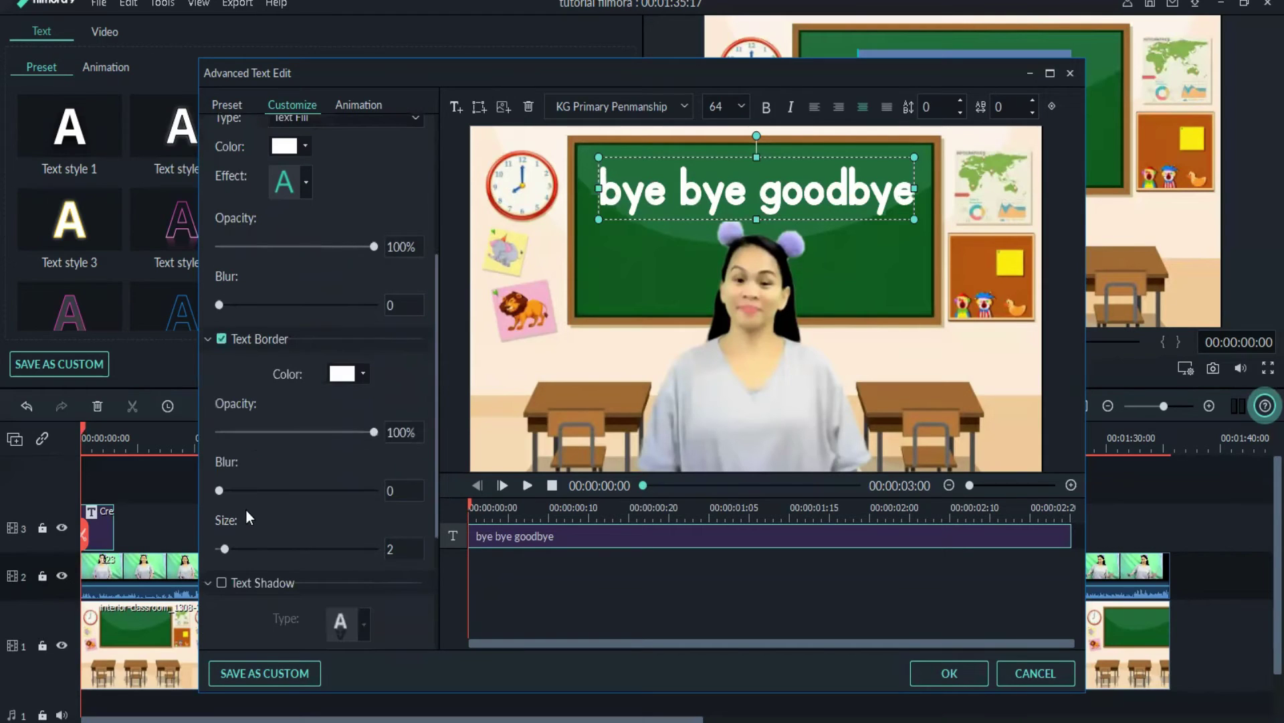
{"action": "left_click", "coordinate": [341, 374]}
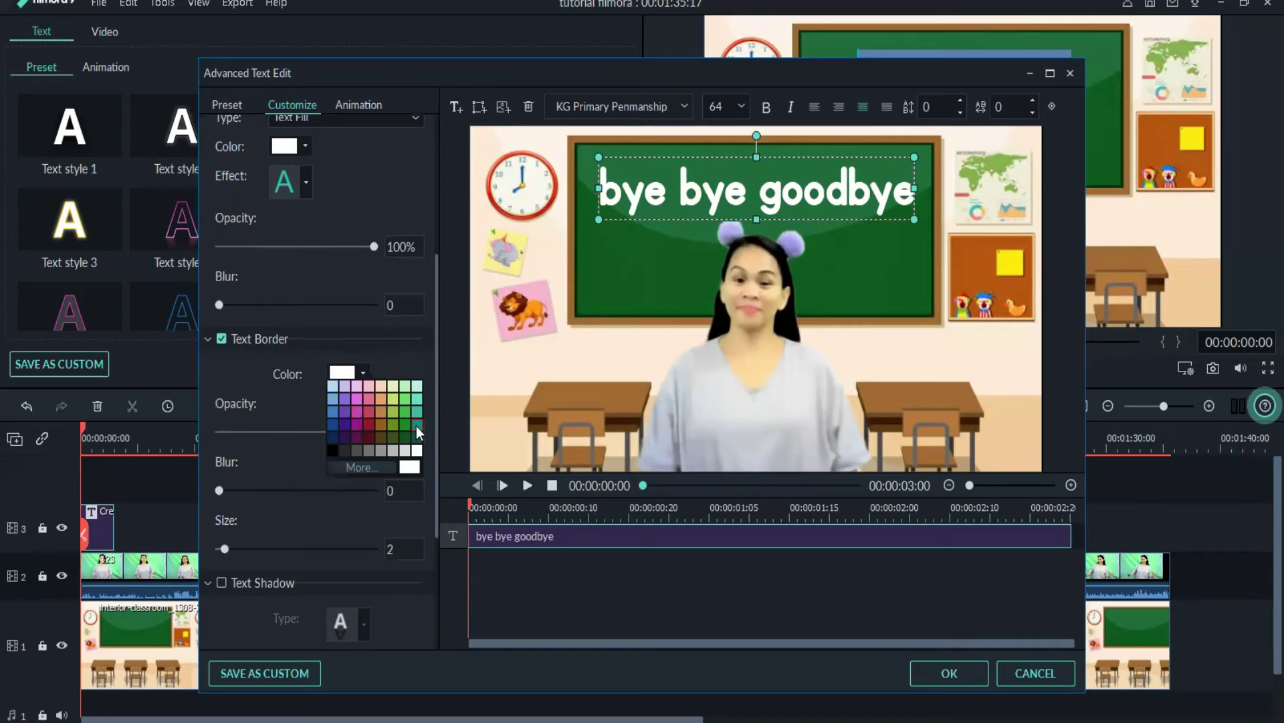
{"action": "left_click", "coordinate": [333, 428]}
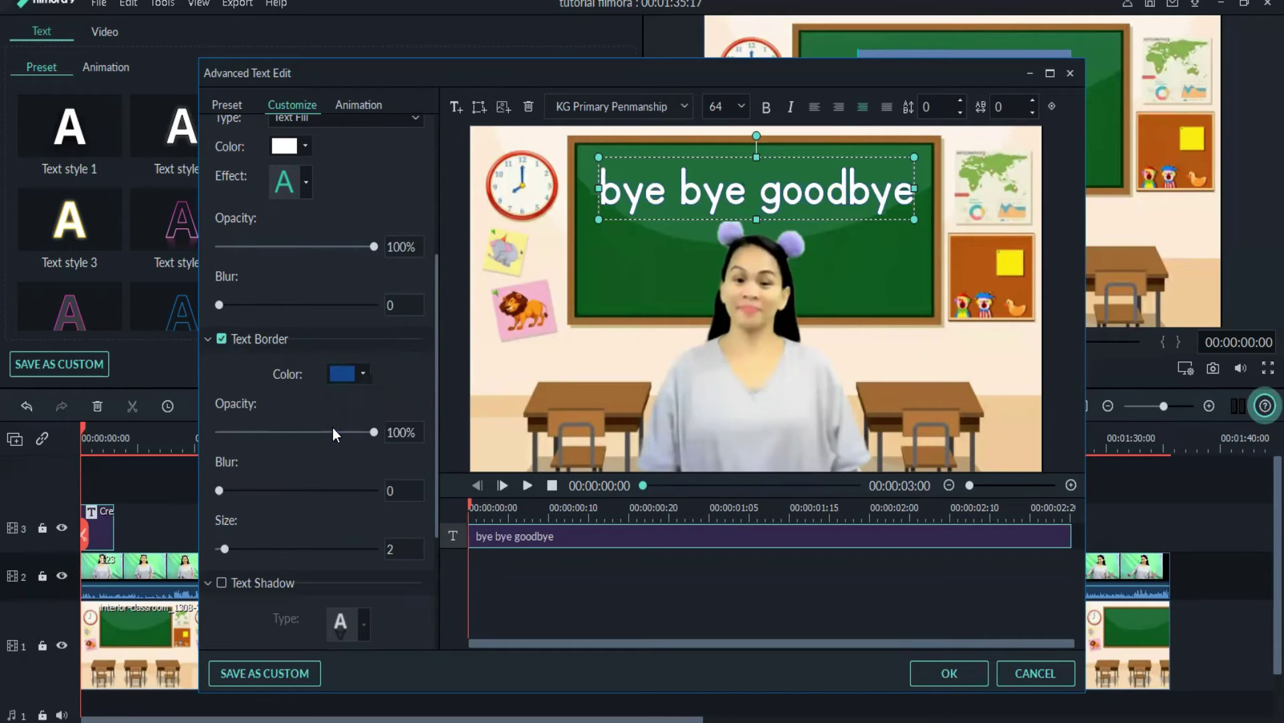
{"action": "scroll", "coordinate": [362, 414], "scroll_direction": "down", "scroll_amount": 1}
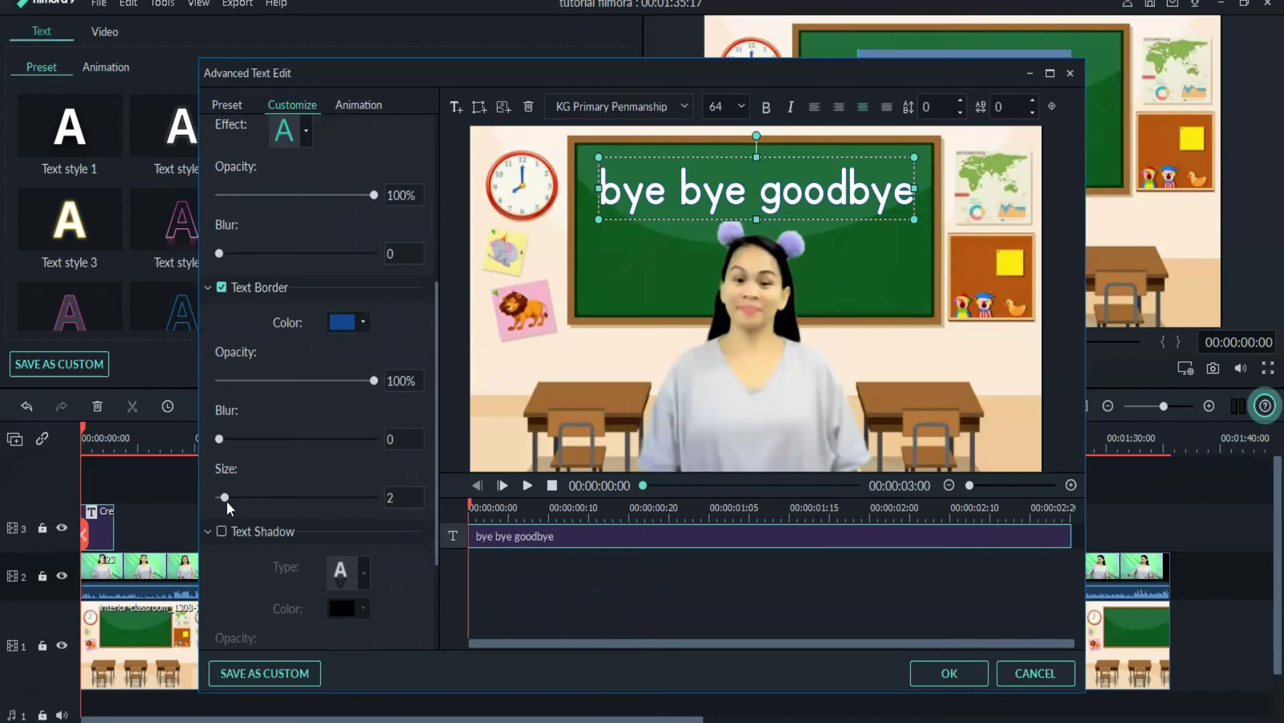
{"action": "left_click_drag", "start_coordinate": [226, 502], "coordinate": [275, 500]}
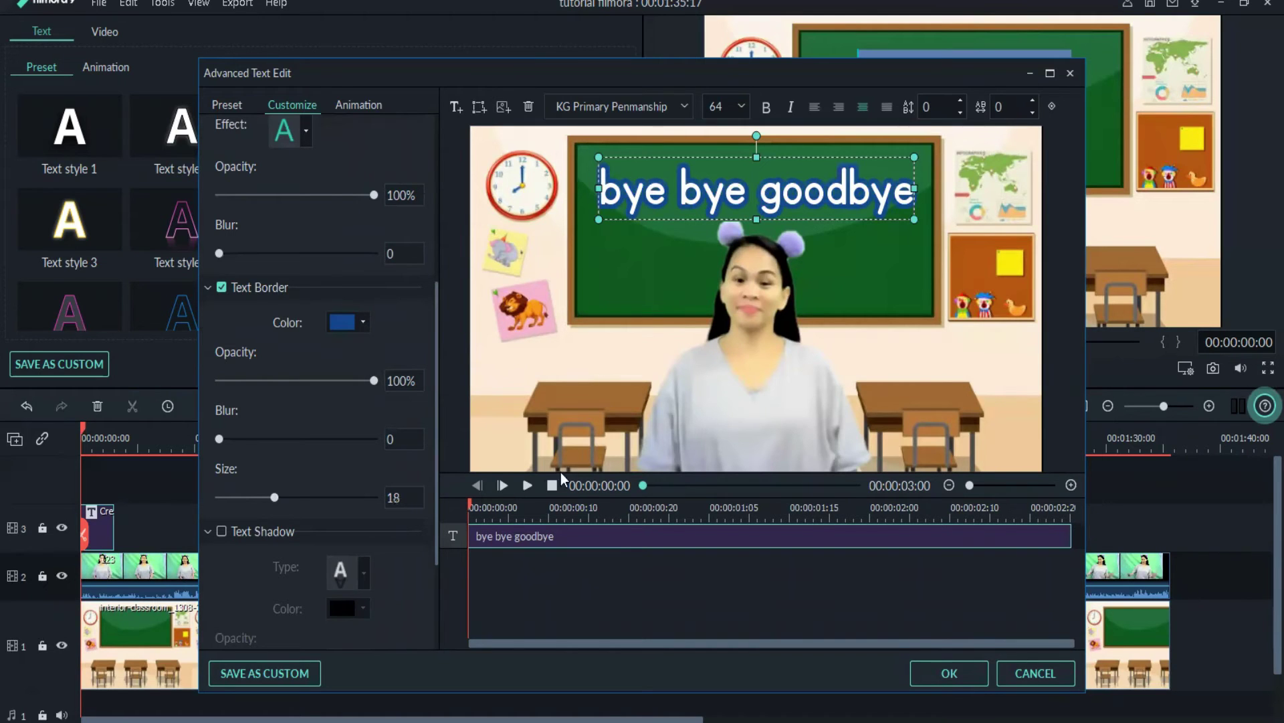
{"action": "left_click", "coordinate": [528, 485]}
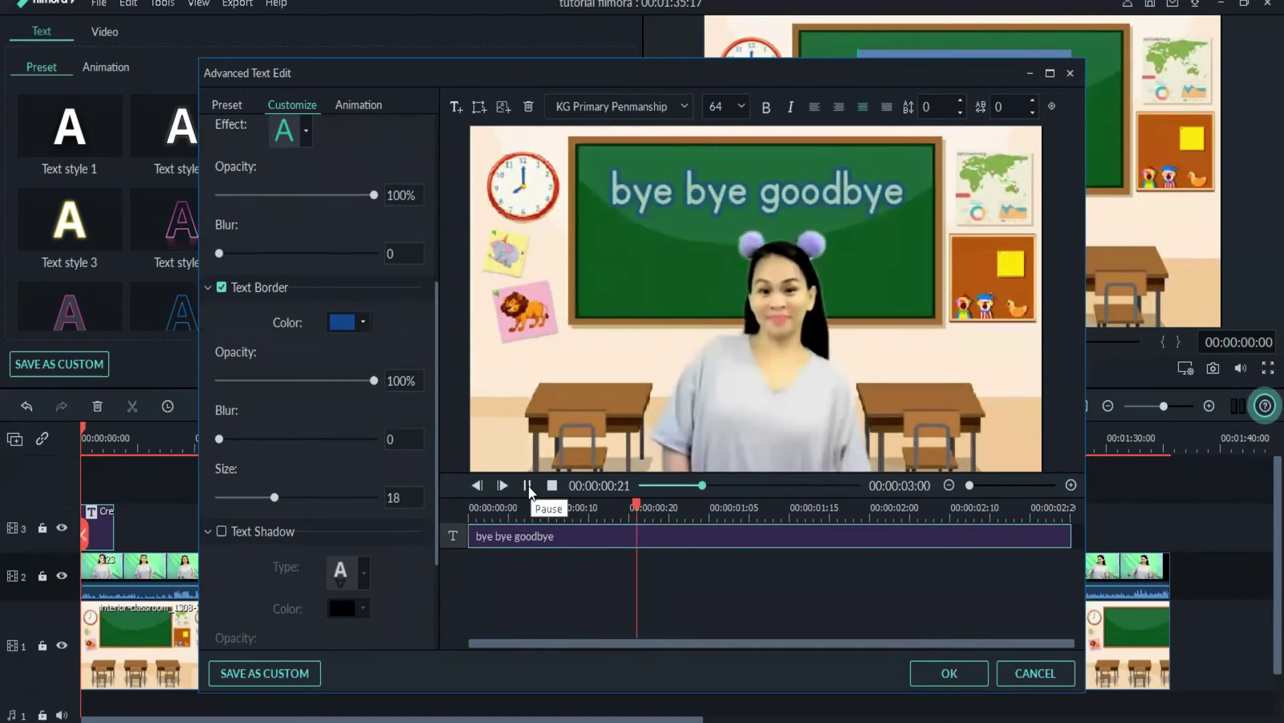
{"action": "left_click", "coordinate": [528, 486]}
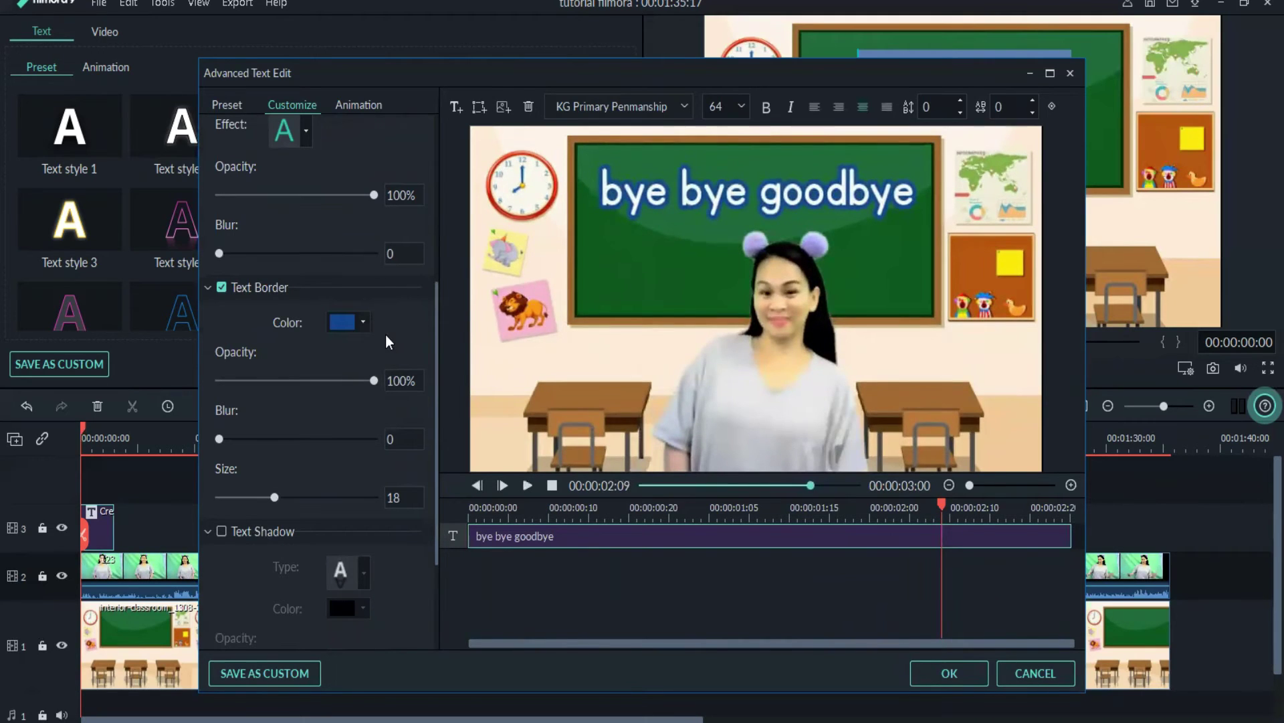
Apply the Type Writer animation to the "bye bye goodbye" text after trying Cinema style and RichTick, and accept the advanced text edits.
{"action": "scroll", "coordinate": [386, 337], "scroll_direction": "up", "scroll_amount": 5}
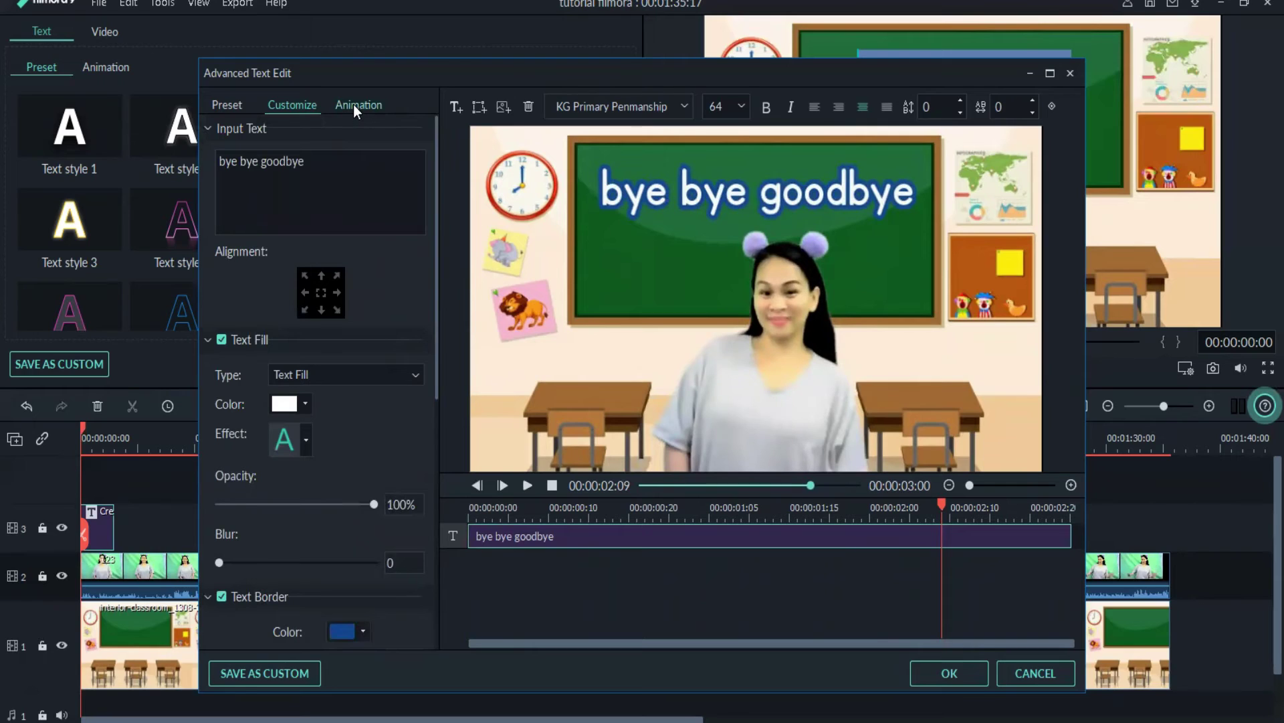
{"action": "left_click", "coordinate": [631, 196]}
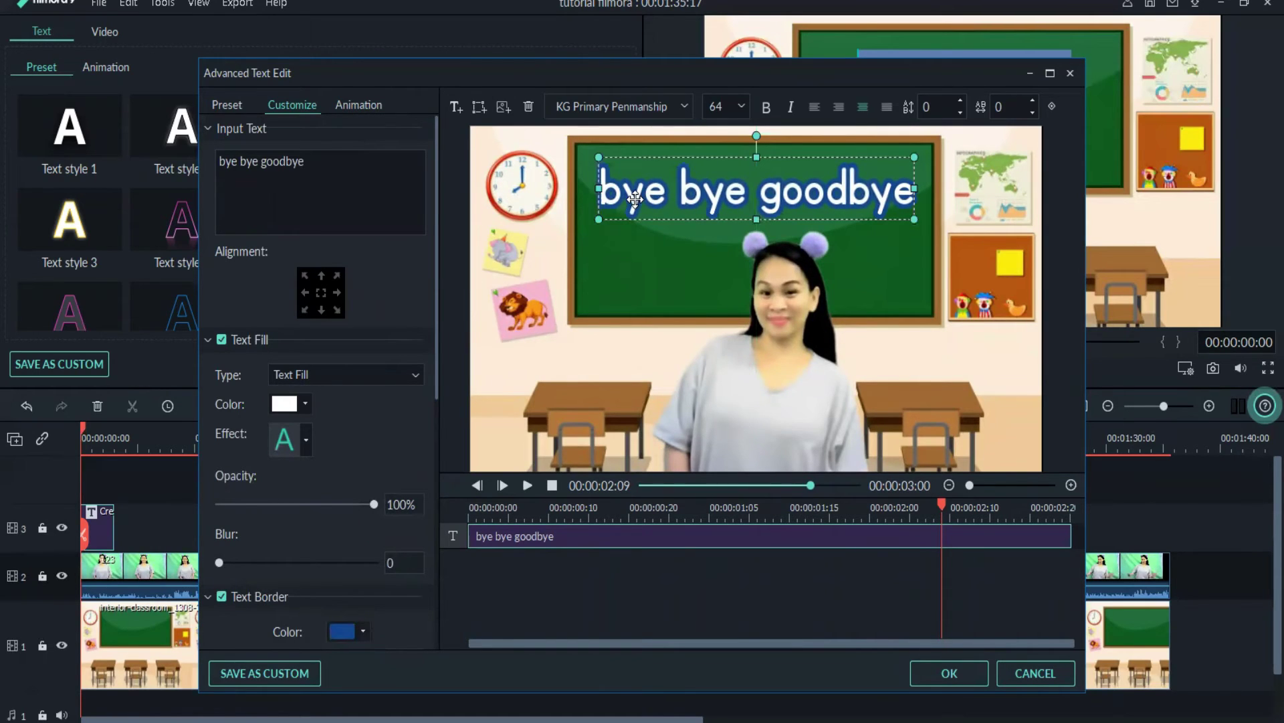
{"action": "left_click", "coordinate": [364, 104]}
{"action": "left_click", "coordinate": [265, 254]}
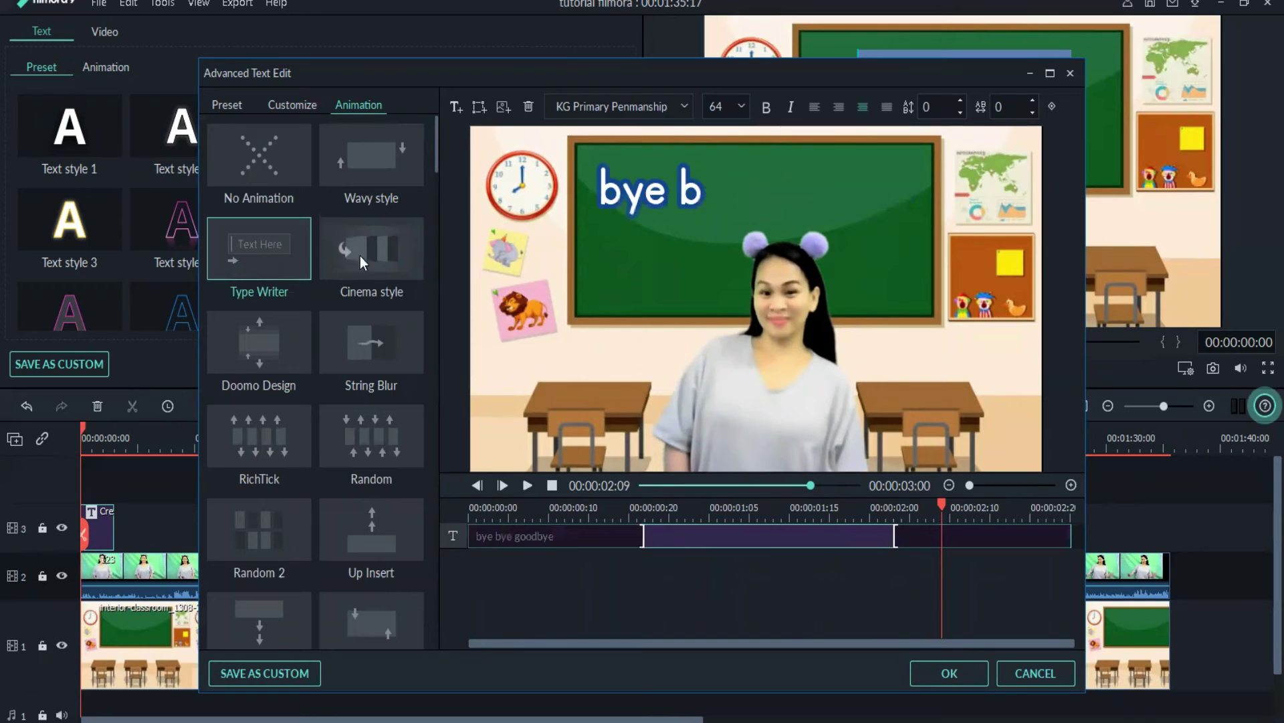
{"action": "left_click", "coordinate": [380, 259]}
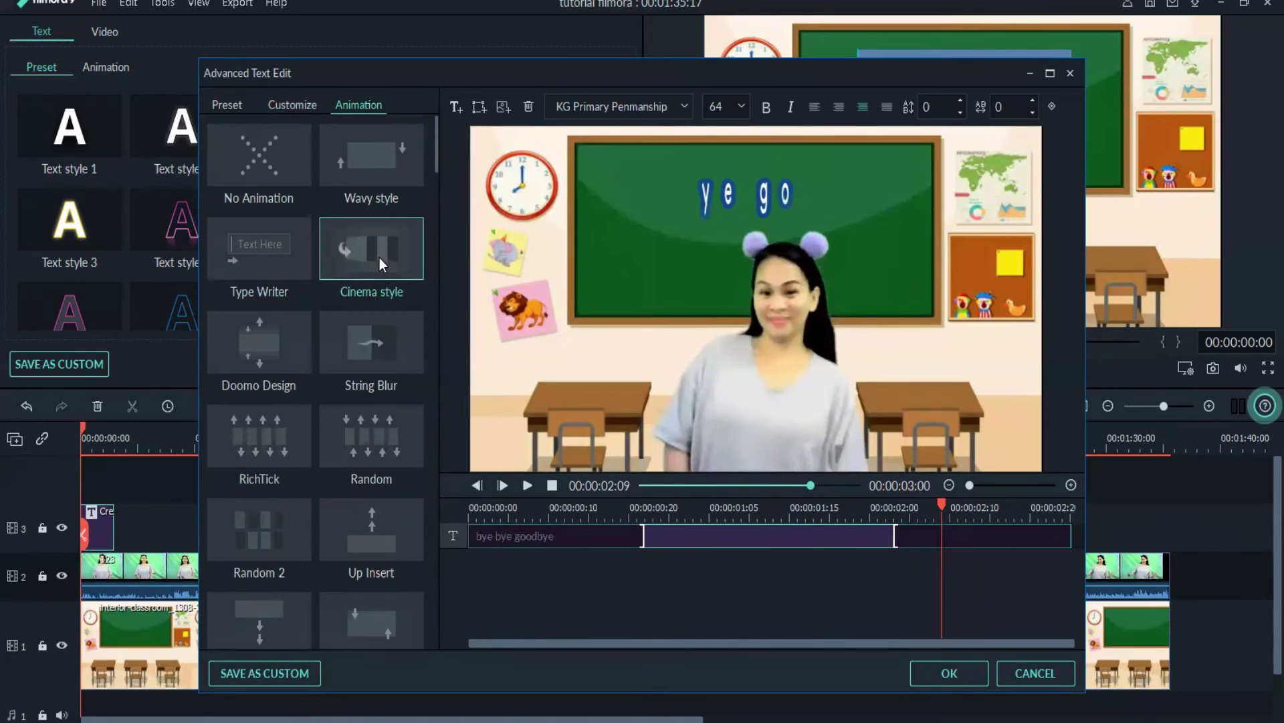
{"action": "left_click", "coordinate": [273, 440]}
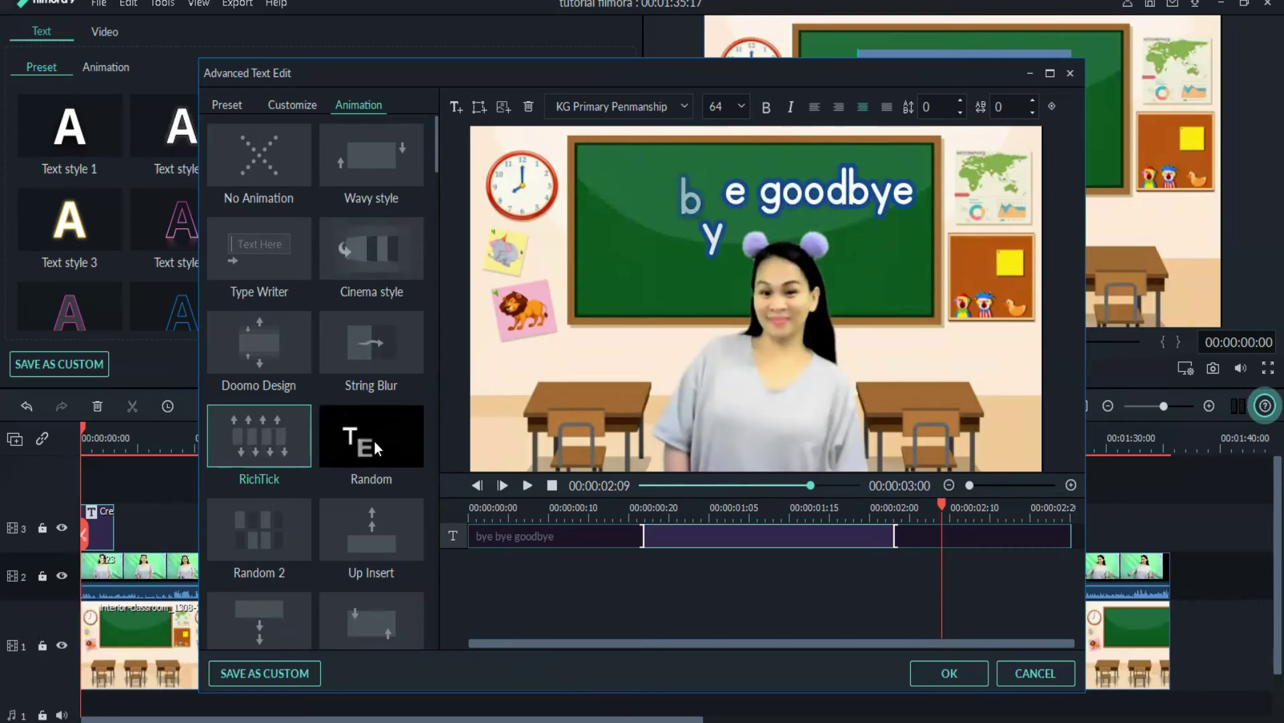
{"action": "left_click", "coordinate": [281, 237]}
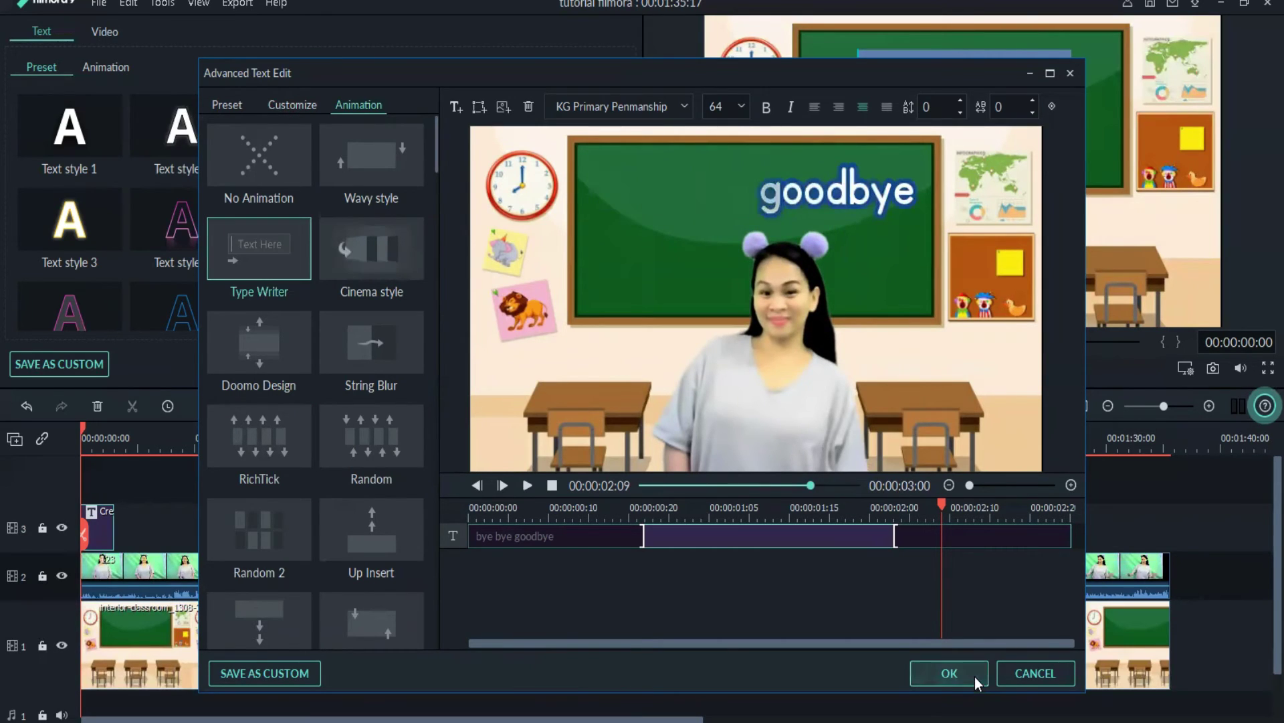
{"action": "left_click", "coordinate": [950, 672]}
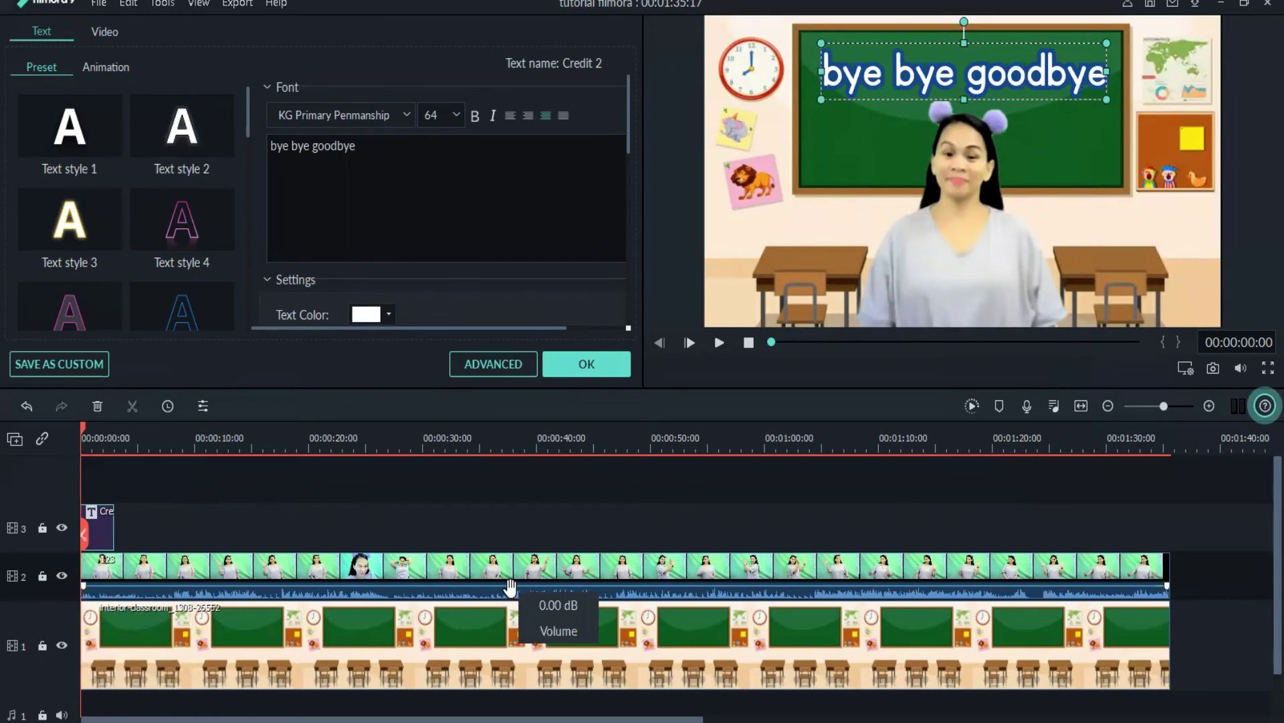
Mute the audio of the 123 video clip by lowering its volume to -∞ dB on the timeline.
{"action": "left_click_drag", "start_coordinate": [511, 586], "coordinate": [511, 599]}
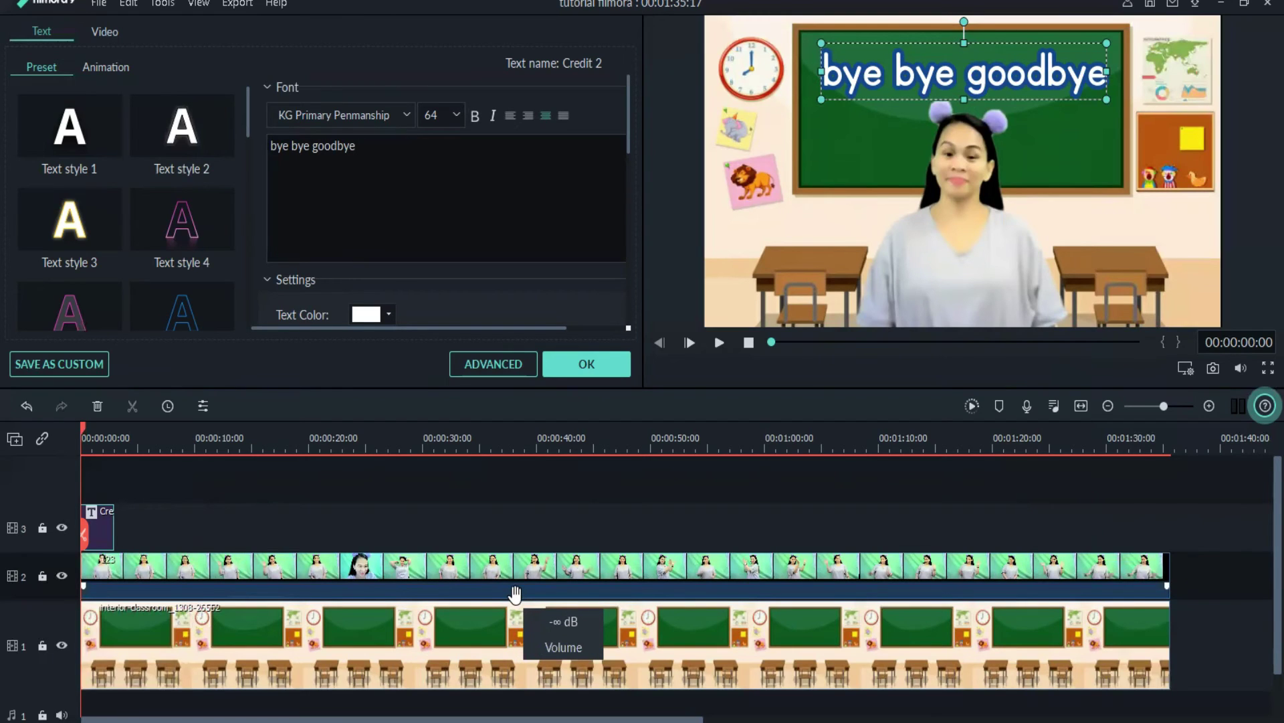
{"action": "mouse_move", "coordinate": [515, 594]}
{"action": "left_mouse_down"}
{"action": "mouse_move", "coordinate": [534, 584]}
{"action": "mouse_move", "coordinate": [536, 599]}
{"action": "left_mouse_up"}
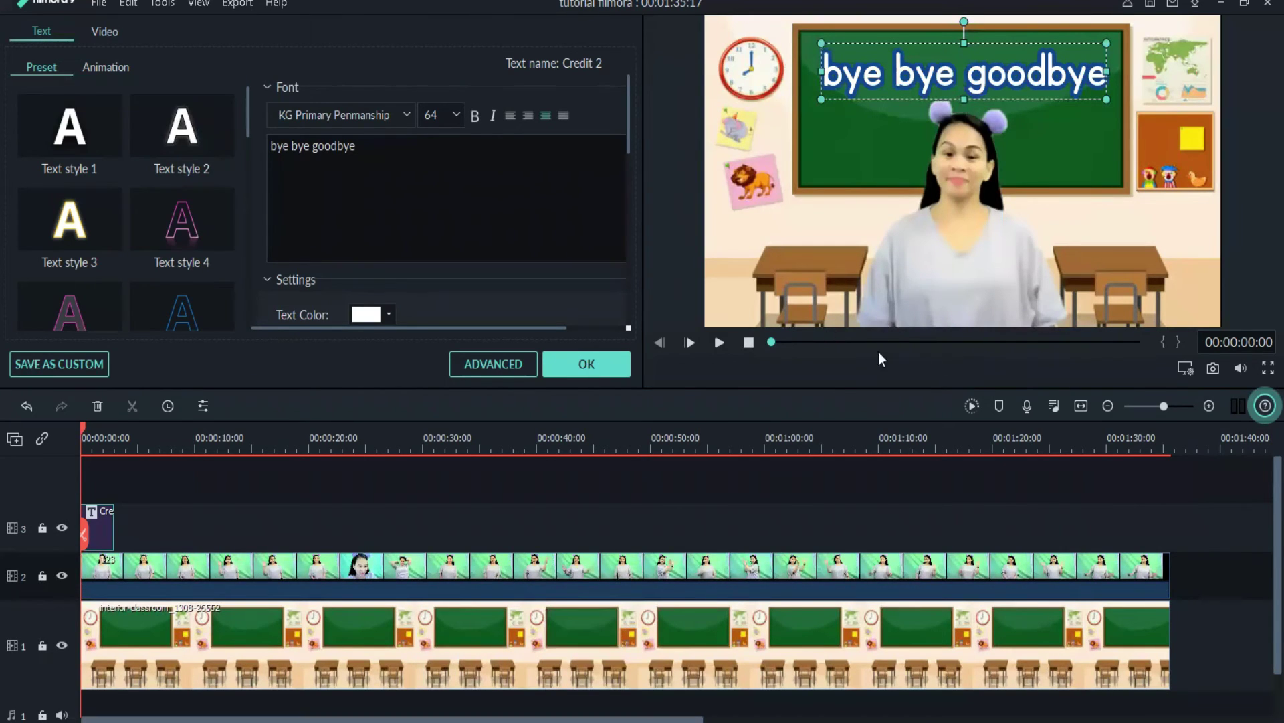
Play up to the first wave, move the title clip to start at 00:00:08:12, and close the text settings.
{"action": "left_click", "coordinate": [717, 344]}
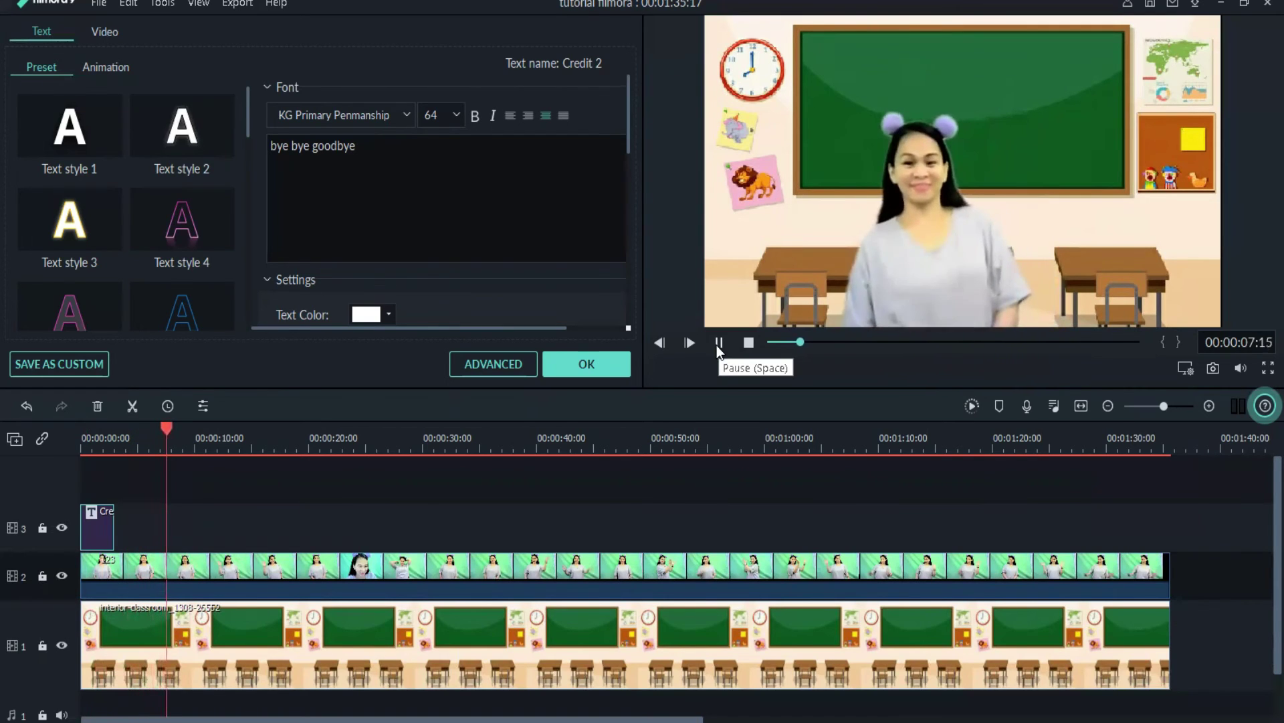
{"action": "left_click", "coordinate": [717, 343]}
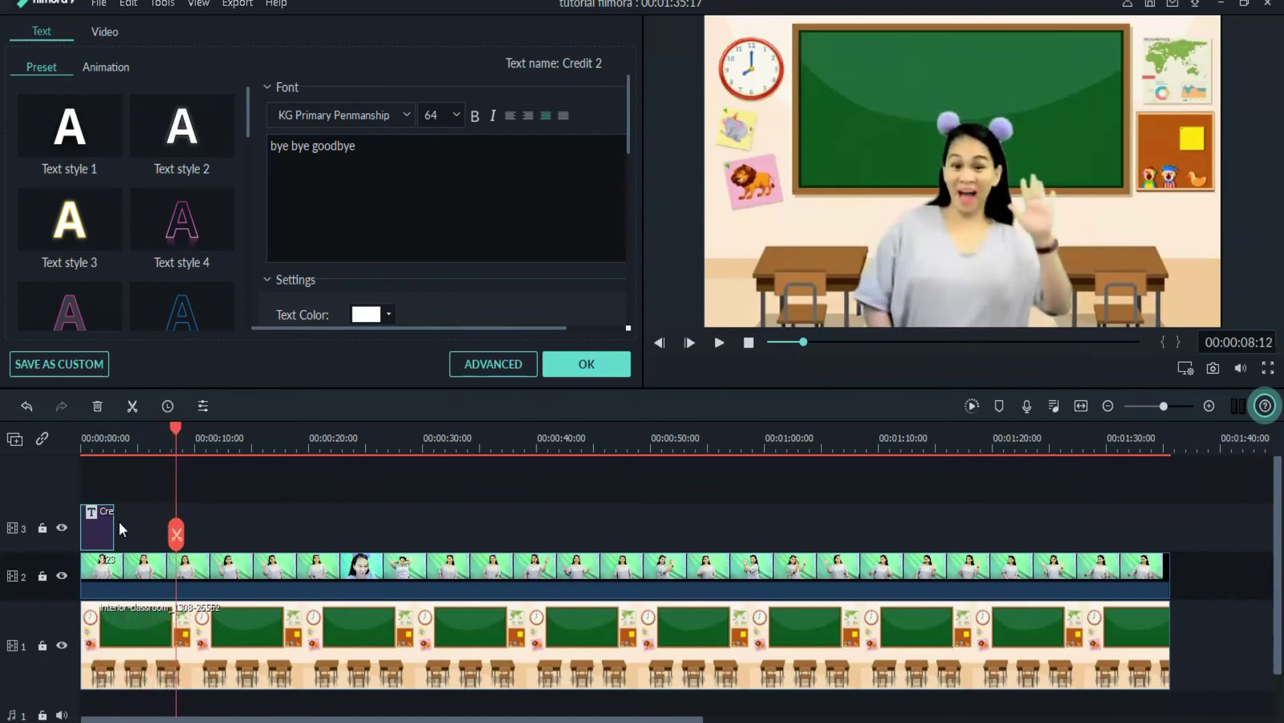
{"action": "left_click_drag", "start_coordinate": [107, 525], "coordinate": [199, 512]}
{"action": "left_click", "coordinate": [610, 372]}
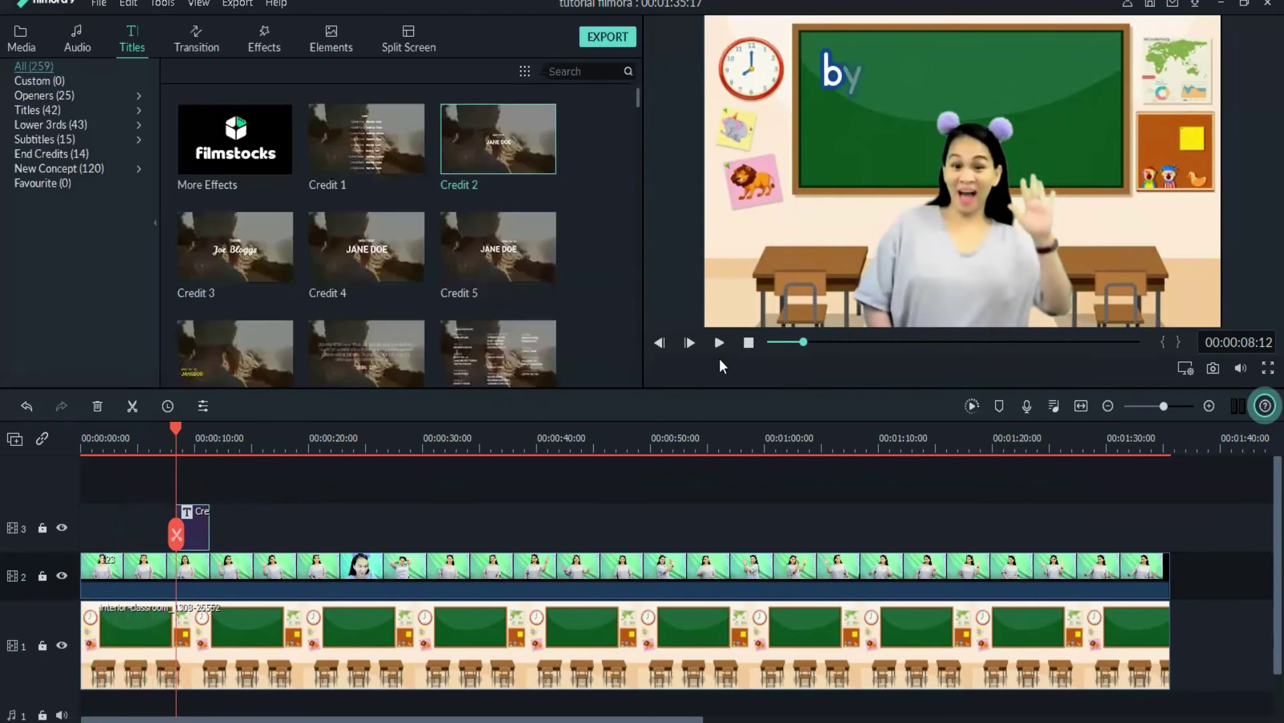
Play past the title and extend the end of its clip to about 00:00:13:04.
{"action": "left_click", "coordinate": [720, 343]}
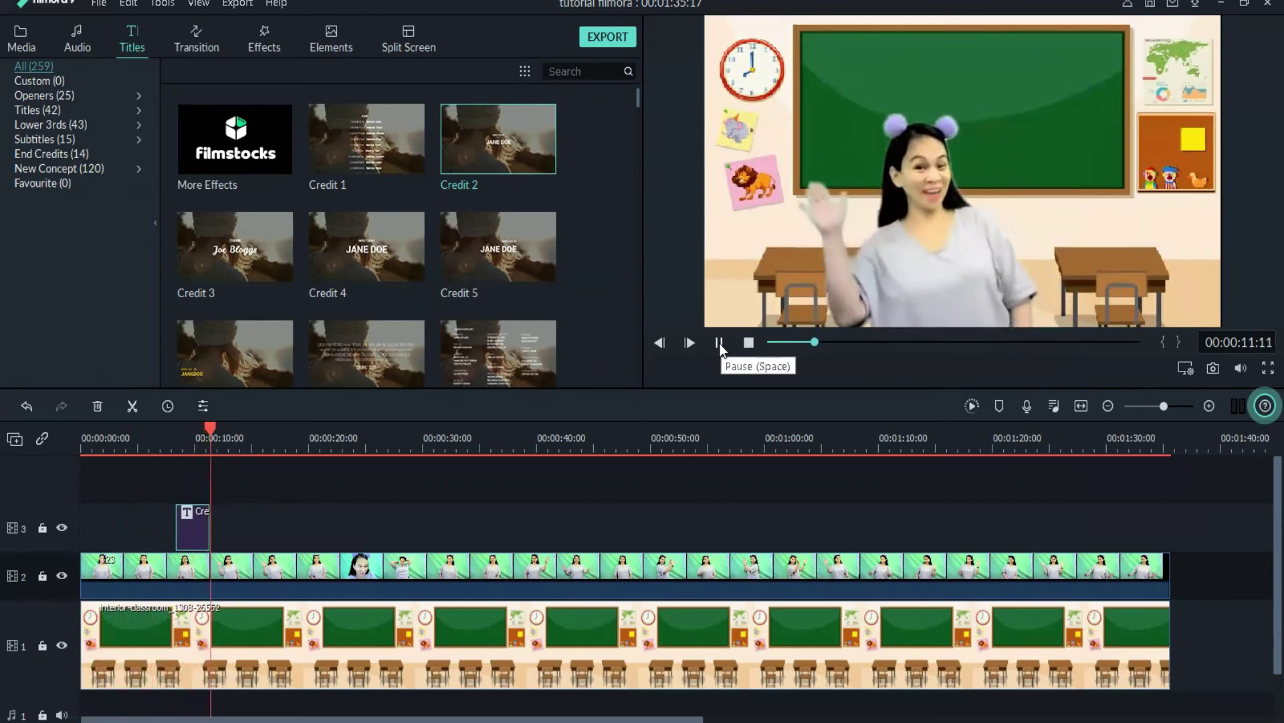
{"action": "left_click", "coordinate": [719, 343]}
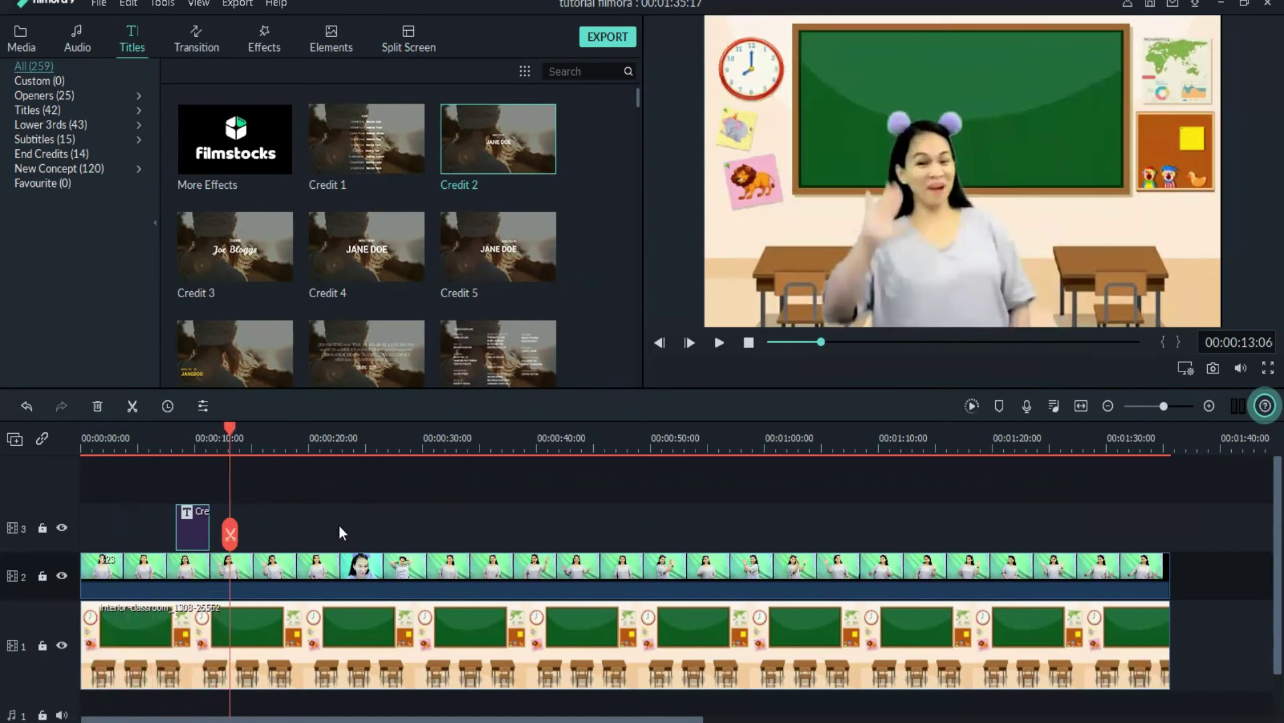
{"action": "mouse_move", "coordinate": [209, 515]}
{"action": "left_mouse_down"}
{"action": "mouse_move", "coordinate": [314, 521]}
{"action": "mouse_move", "coordinate": [230, 520]}
{"action": "left_mouse_up"}
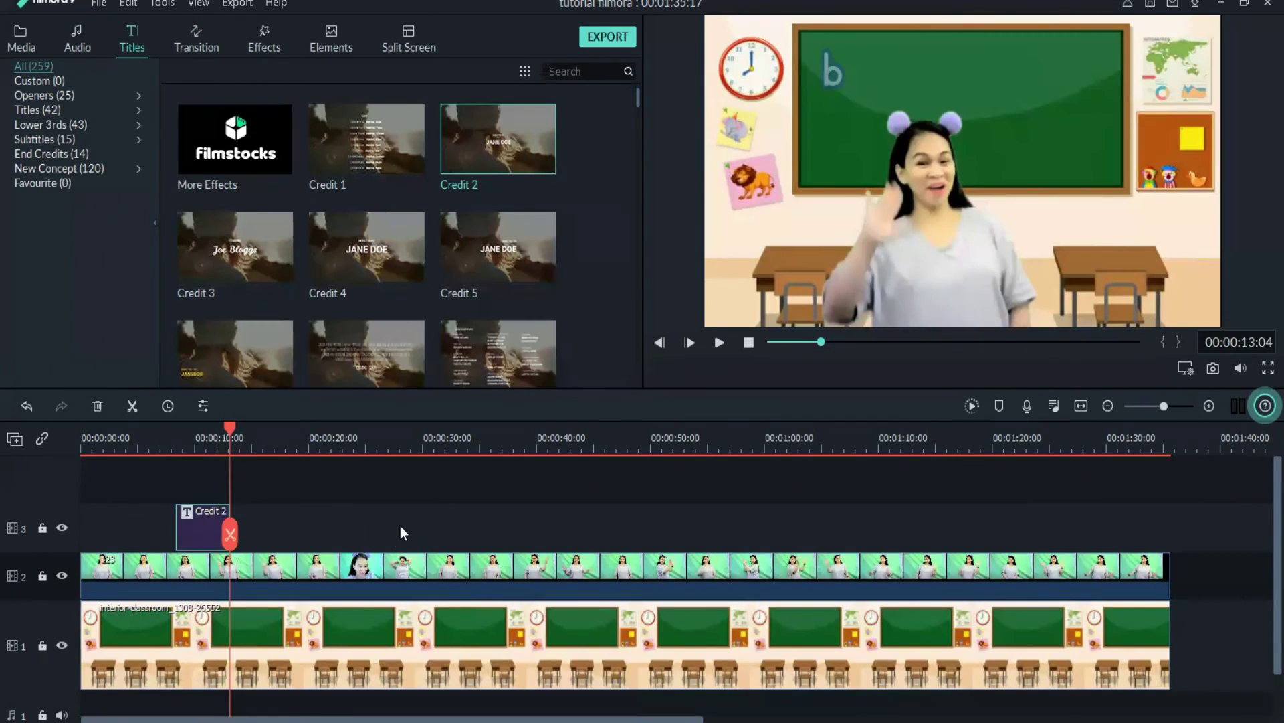
Copy the title clip and paste the duplicate on the same track at 00:00:14:03.
{"action": "right_click", "coordinate": [195, 531]}
{"action": "left_click", "coordinate": [247, 340]}
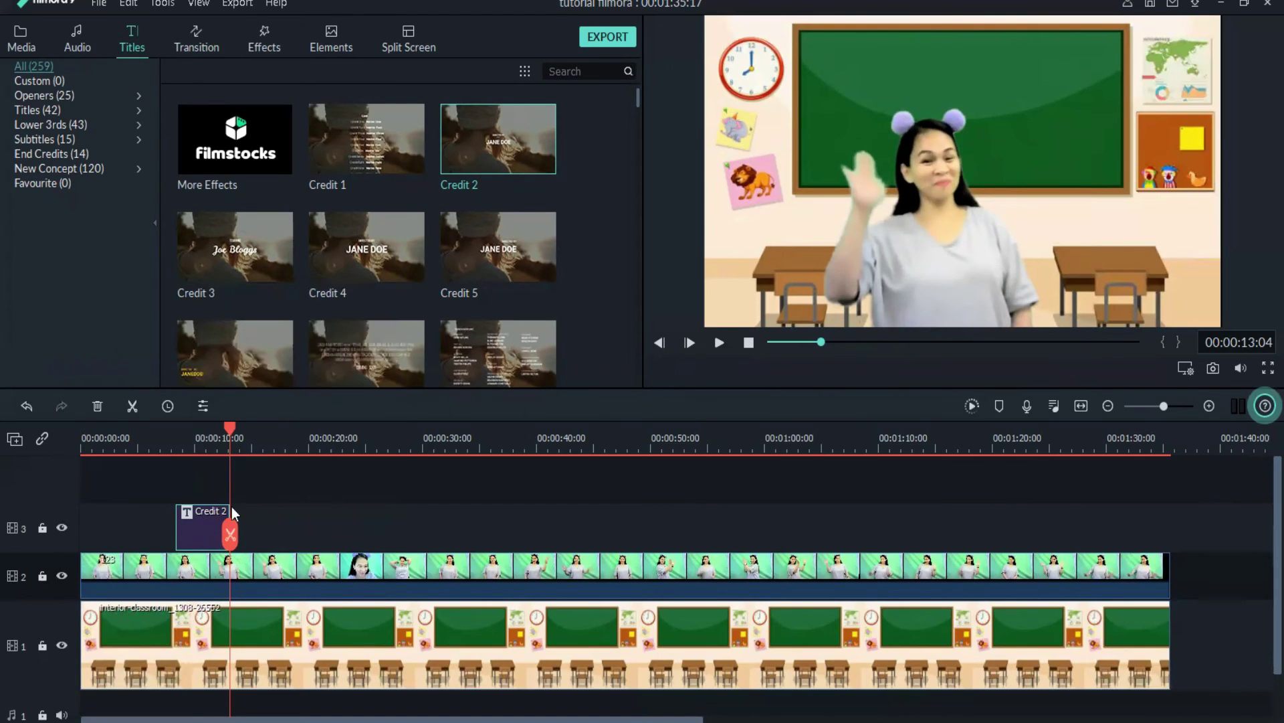
{"action": "left_click", "coordinate": [62, 540]}
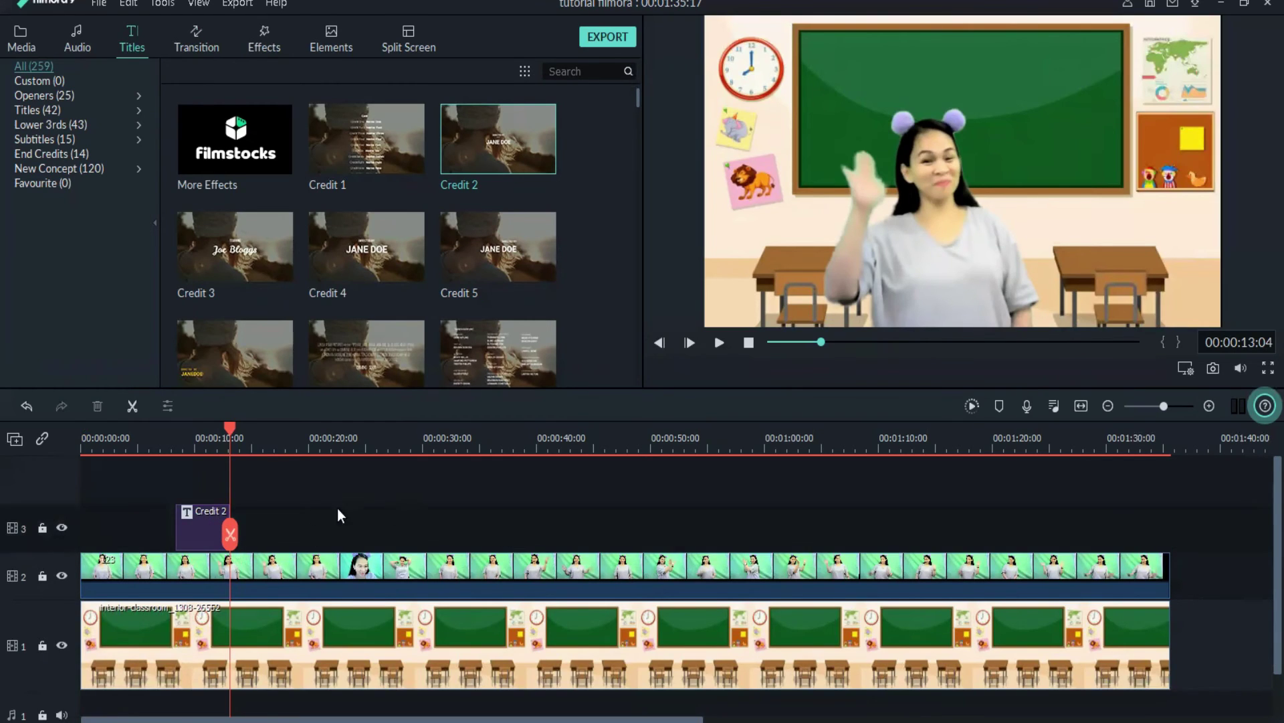
{"action": "left_click", "coordinate": [242, 432]}
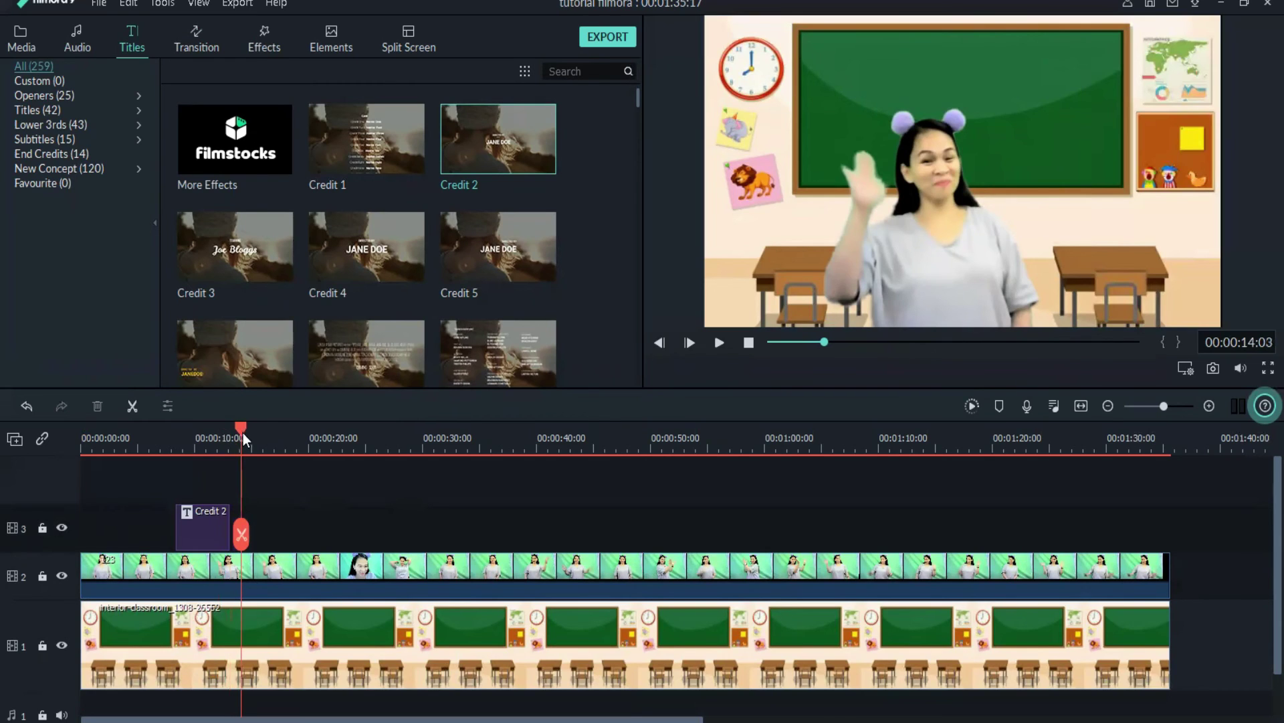
{"action": "key", "text": "ctrl+v"}
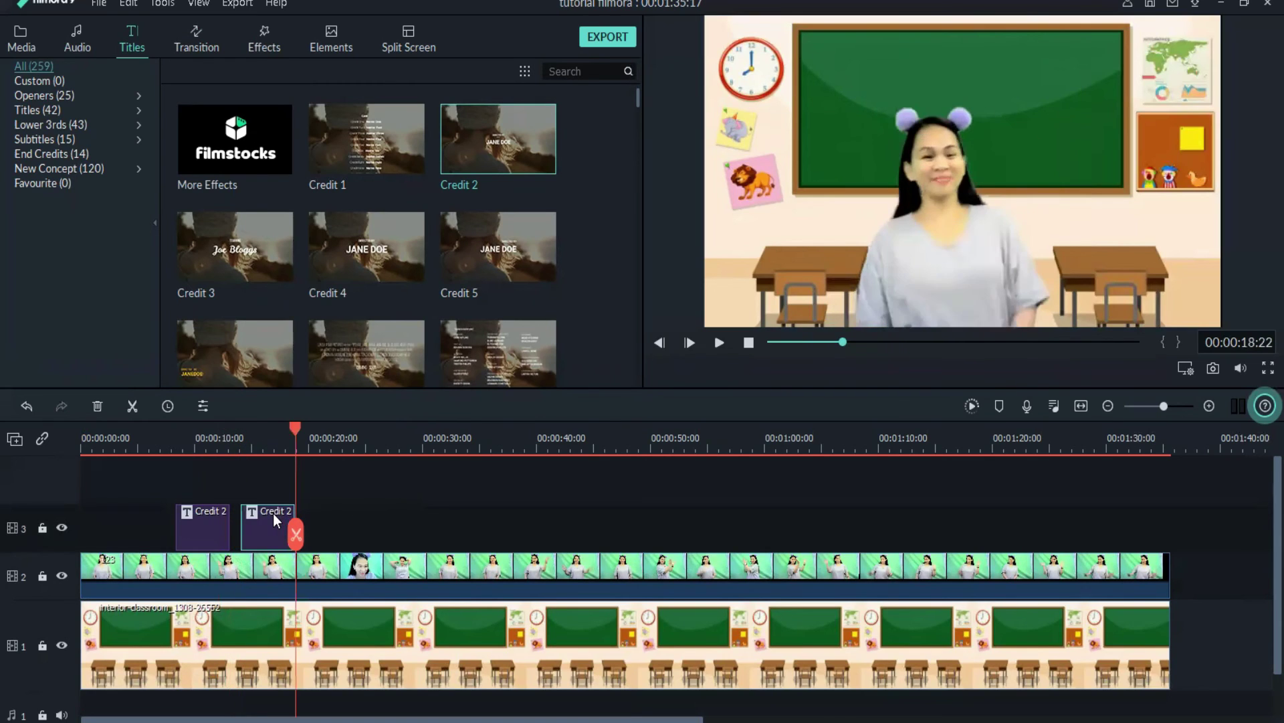
Preview the first title from its start and move its text slightly higher on the chalkboard.
{"action": "left_click_drag", "start_coordinate": [272, 428], "coordinate": [176, 441]}
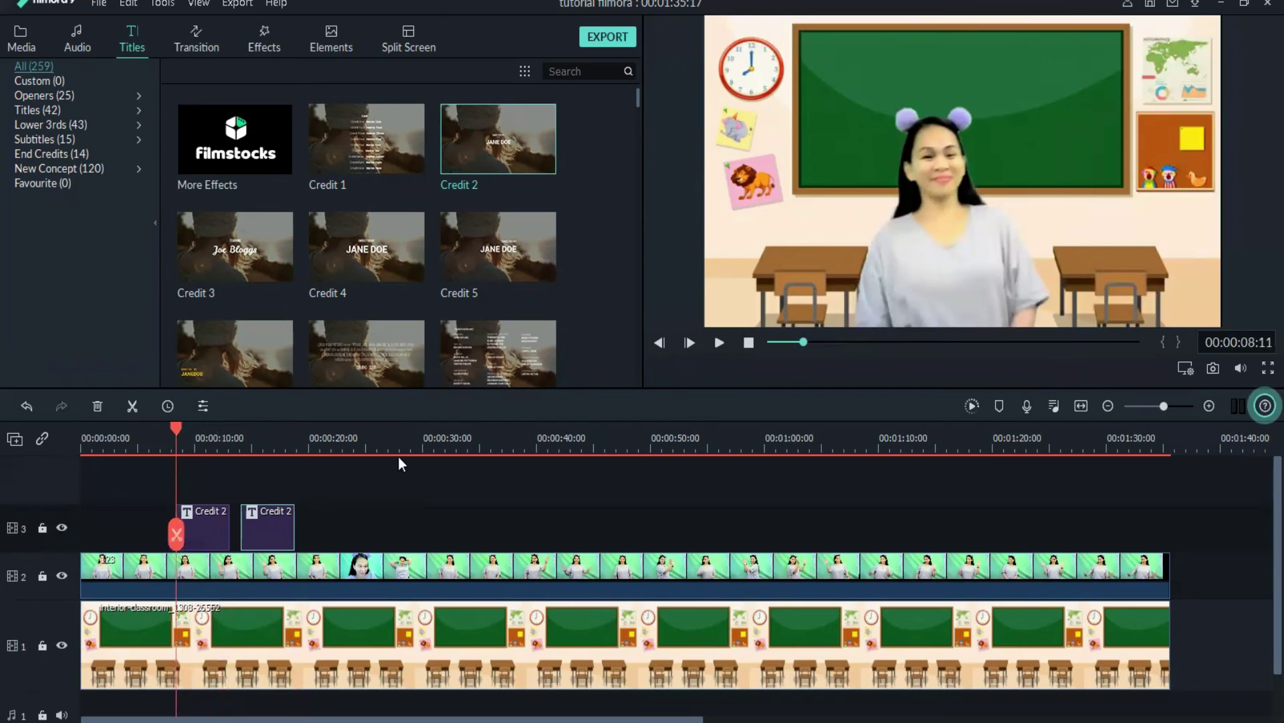
{"action": "left_click", "coordinate": [719, 343]}
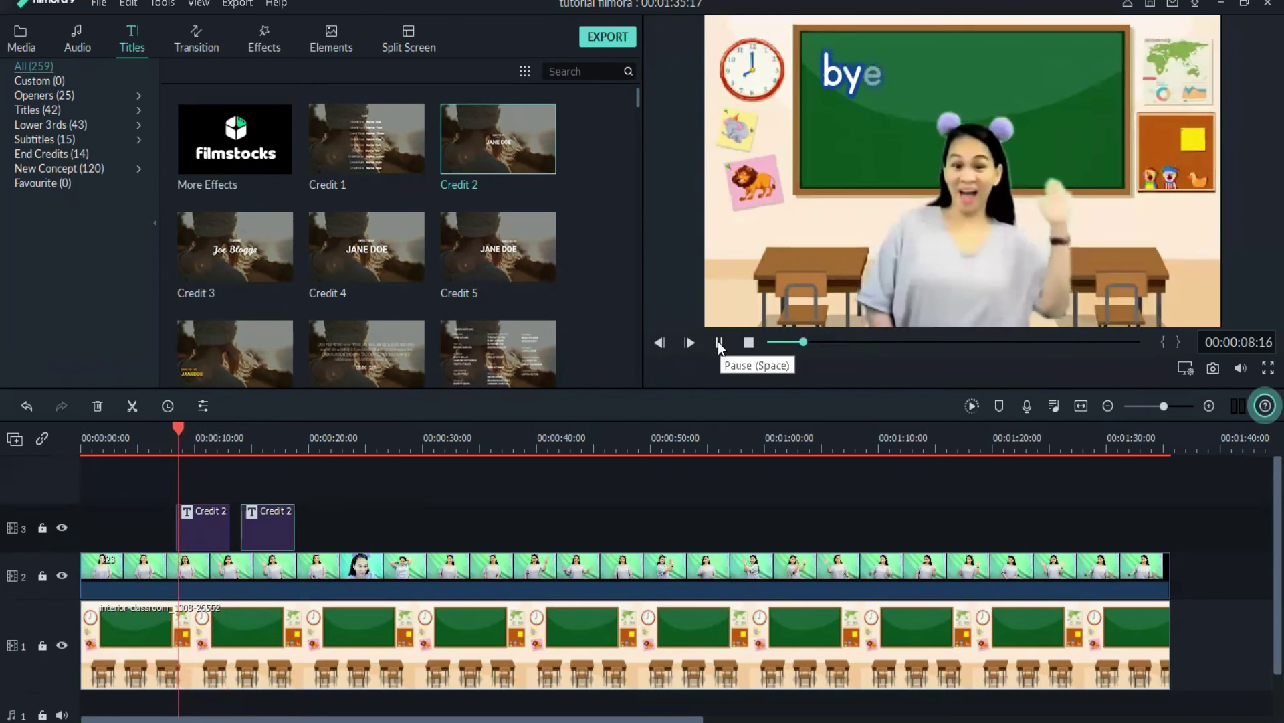
{"action": "left_click", "coordinate": [719, 342]}
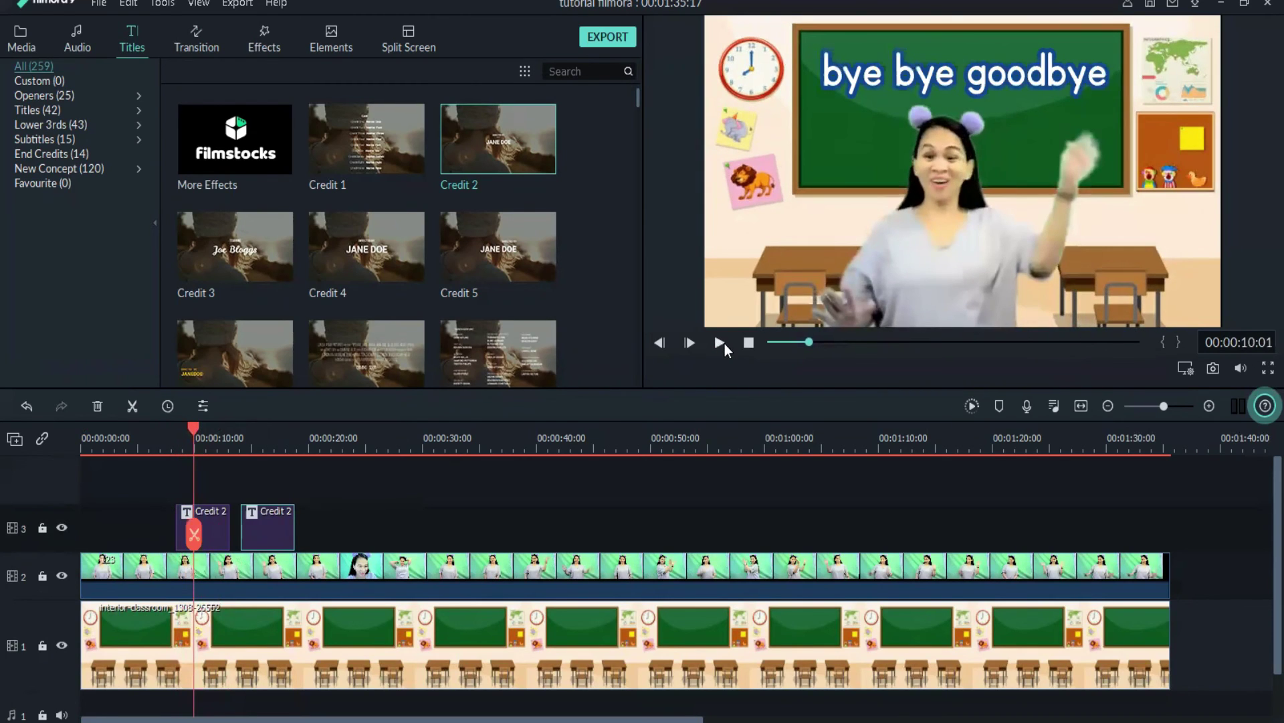
{"action": "left_click", "coordinate": [900, 71]}
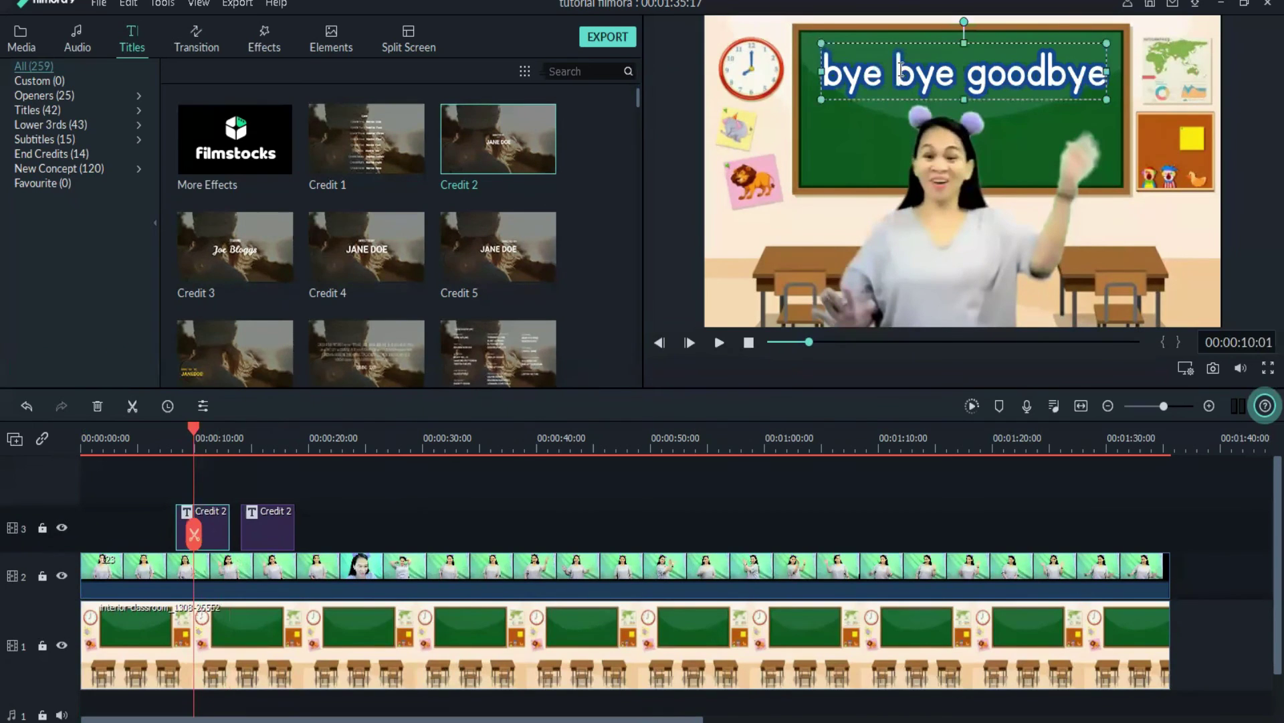
{"action": "double_click", "coordinate": [899, 72]}
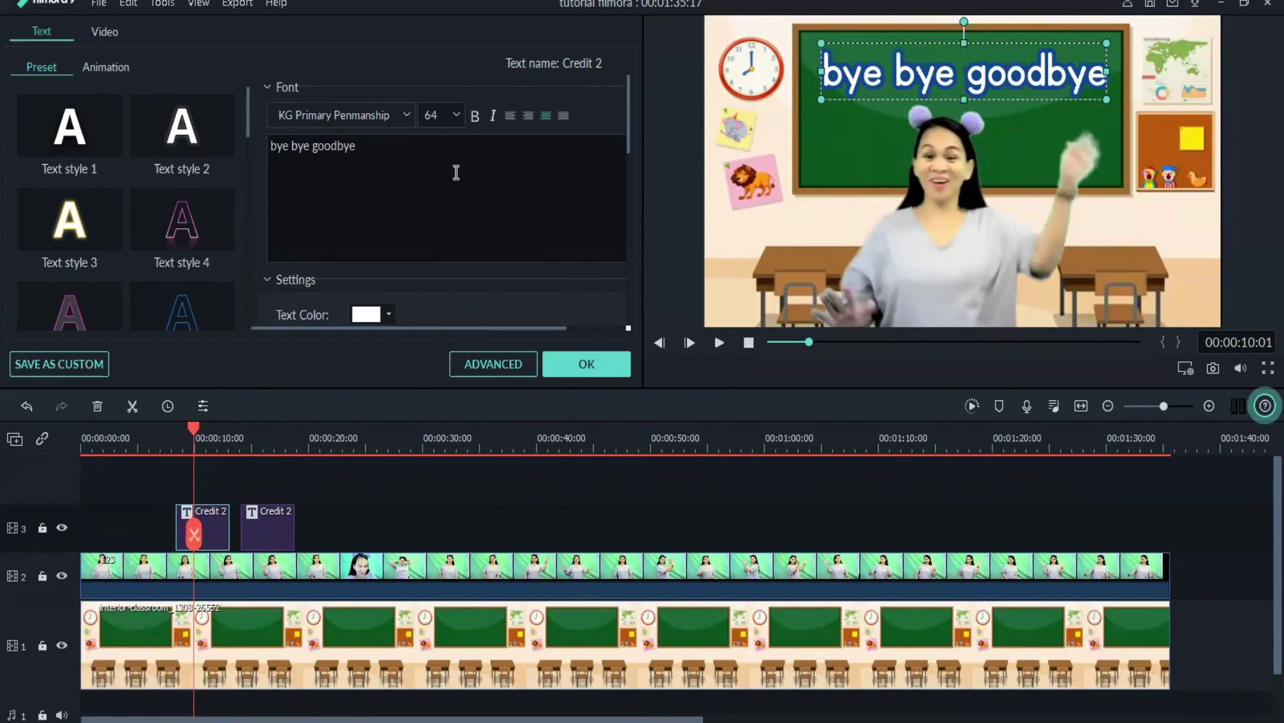
{"action": "left_click_drag", "start_coordinate": [873, 97], "coordinate": [873, 284]}
{"action": "left_click_drag", "start_coordinate": [878, 137], "coordinate": [878, 92]}
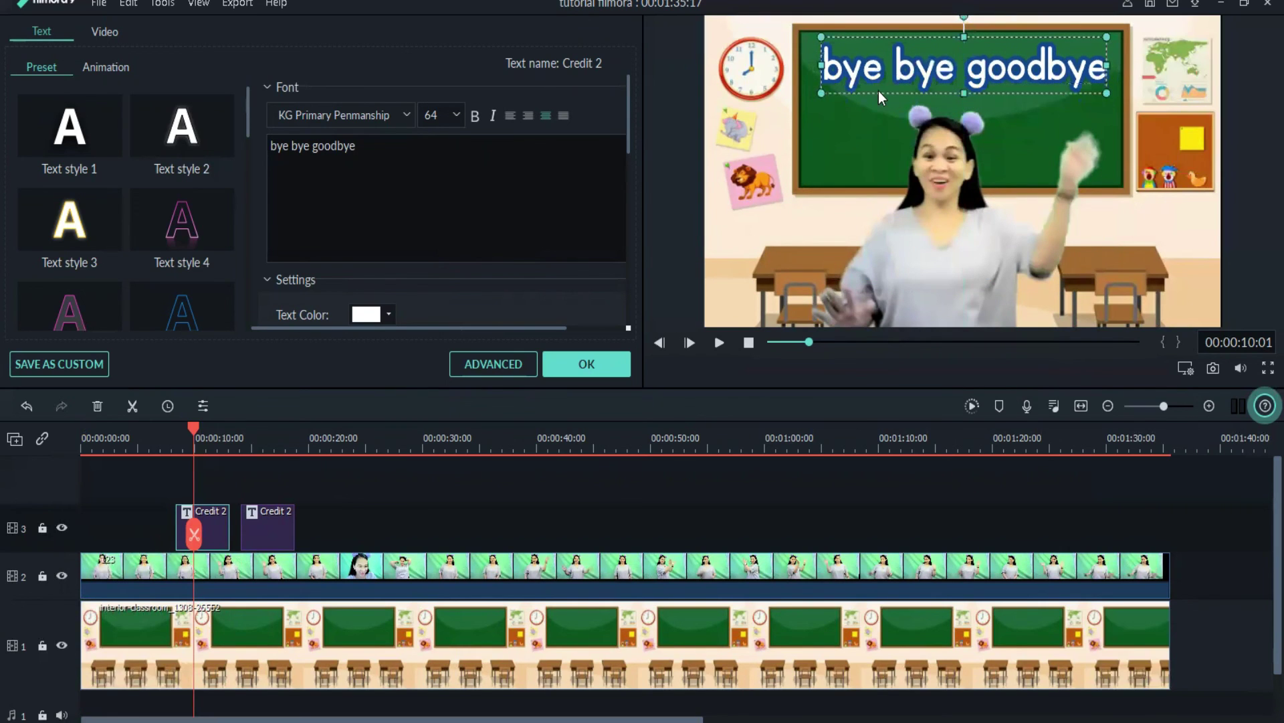
{"action": "left_click", "coordinate": [604, 363]}
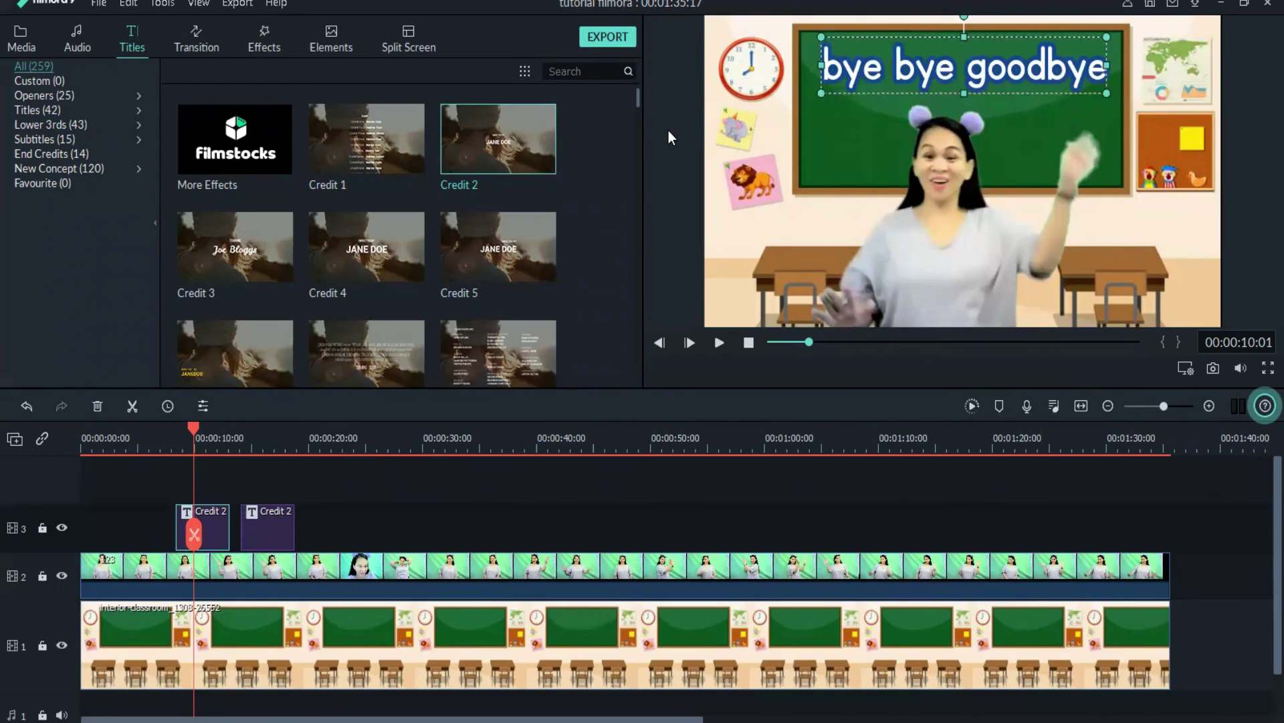
Export the project as a local MP4 file named "Bye bye goodbye".
{"action": "left_click", "coordinate": [609, 37]}
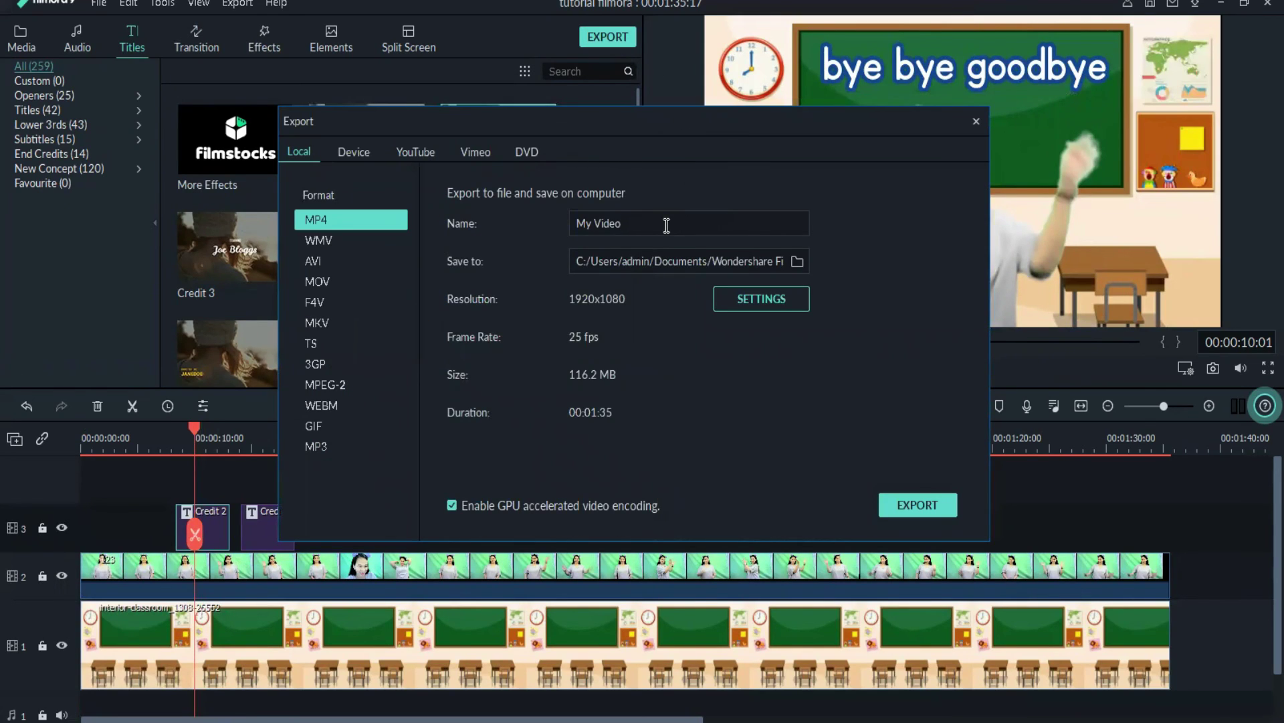
{"action": "left_click_drag", "start_coordinate": [645, 223], "coordinate": [574, 221]}
{"action": "type", "text": "Bye bye goodbye"}
{"action": "left_click", "coordinate": [925, 507]}
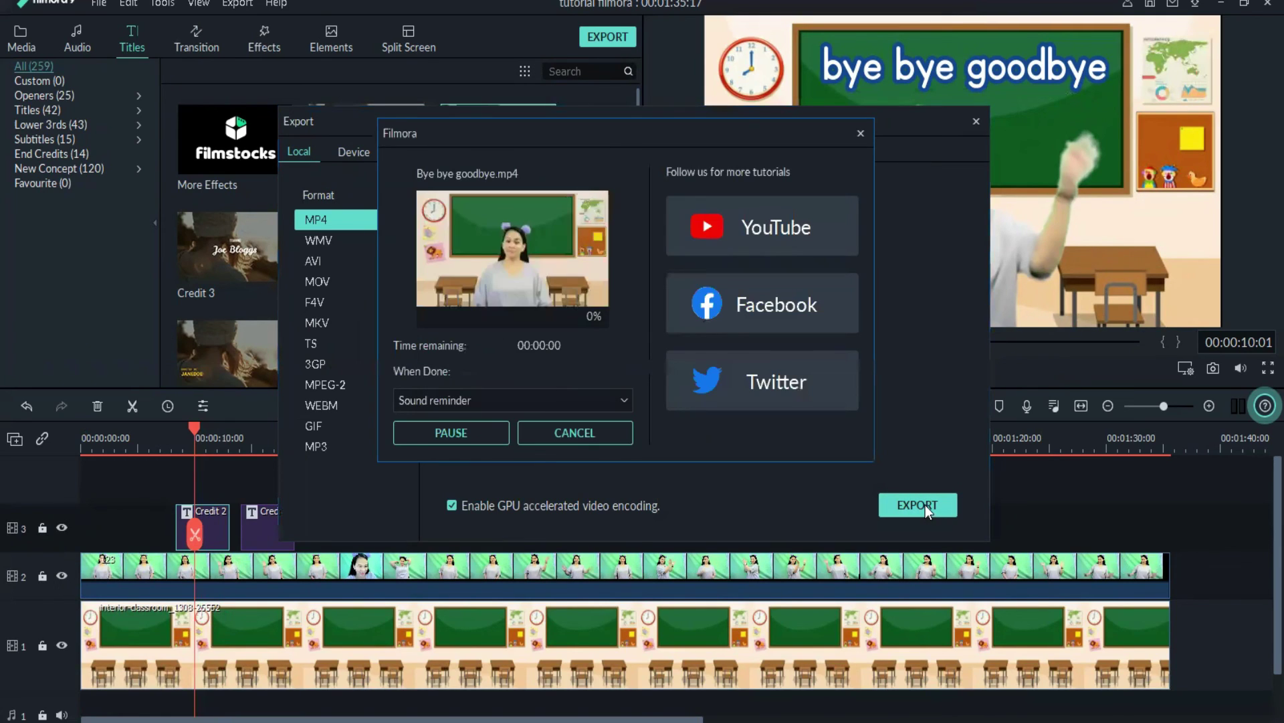